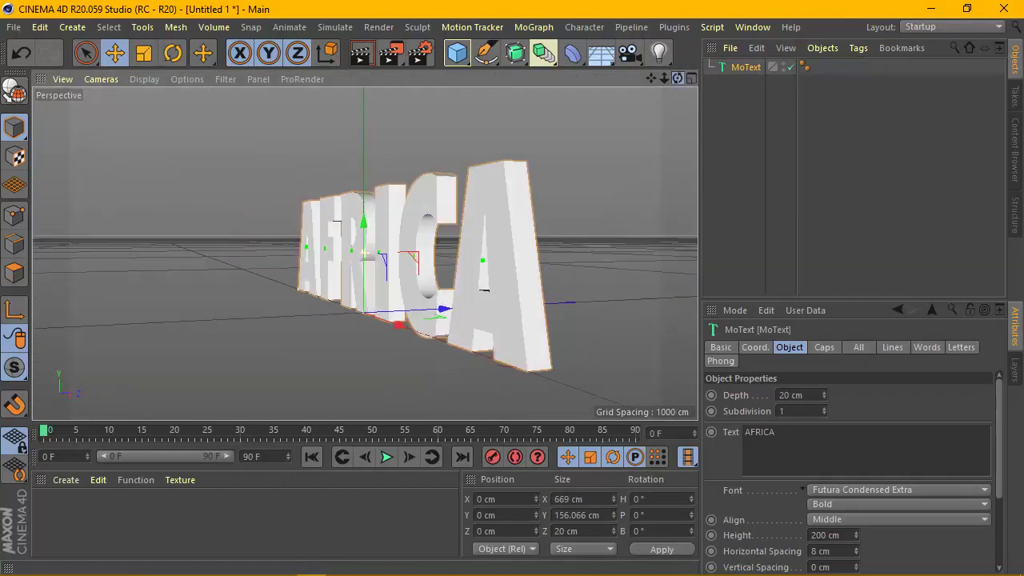
# Duplicate the AFRICA MoText object and set the copy's start cap to Fillet.
pyautogui.click(750, 80)
pyautogui.click(745, 68)
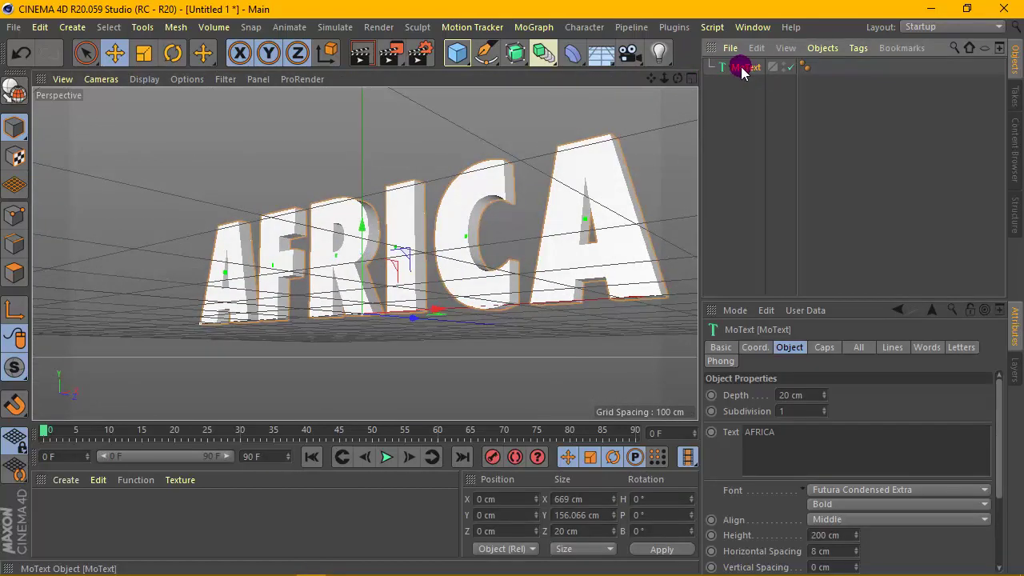
pyautogui.keyDown('ctrl'); pyautogui.moveTo(741, 104); pyautogui.dragTo(736, 97); pyautogui.keyUp('ctrl')
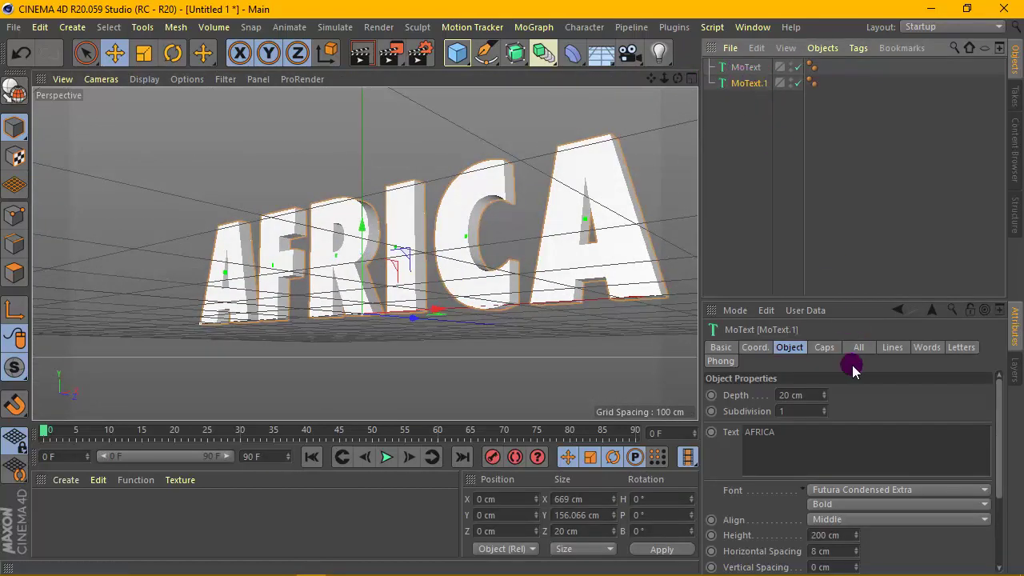
pyautogui.click(825, 349)
pyautogui.click(858, 395)
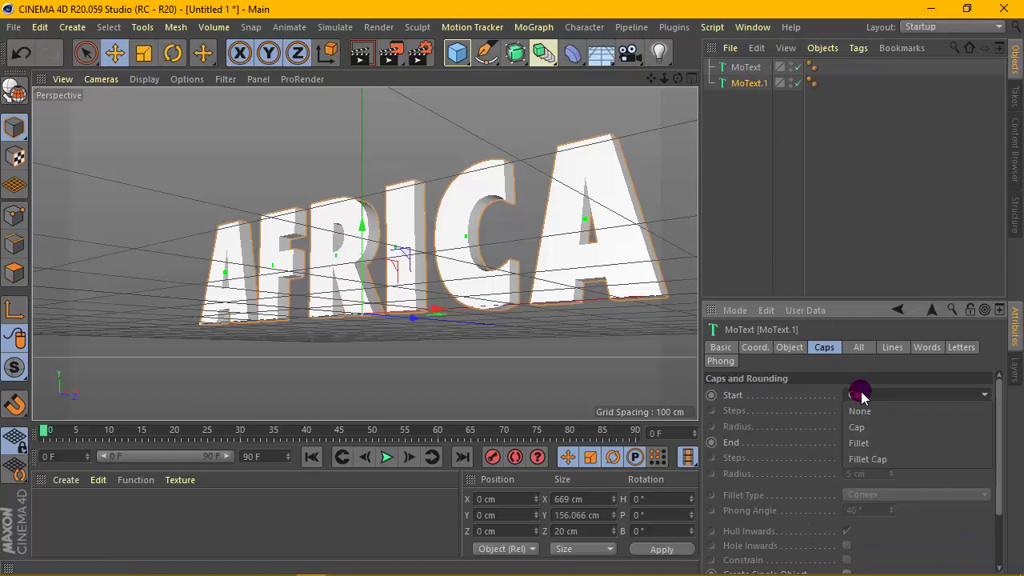
pyautogui.click(875, 444)
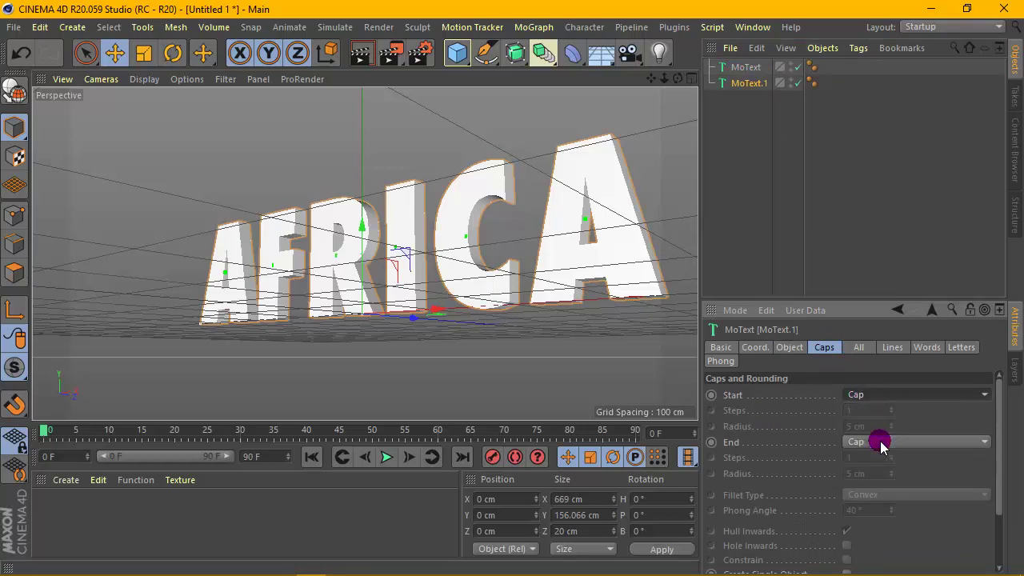
pyautogui.moveTo(678, 78)
pyautogui.mouseDown()
pyautogui.moveTo(545, 84)
pyautogui.moveTo(678, 79)
pyautogui.mouseUp()
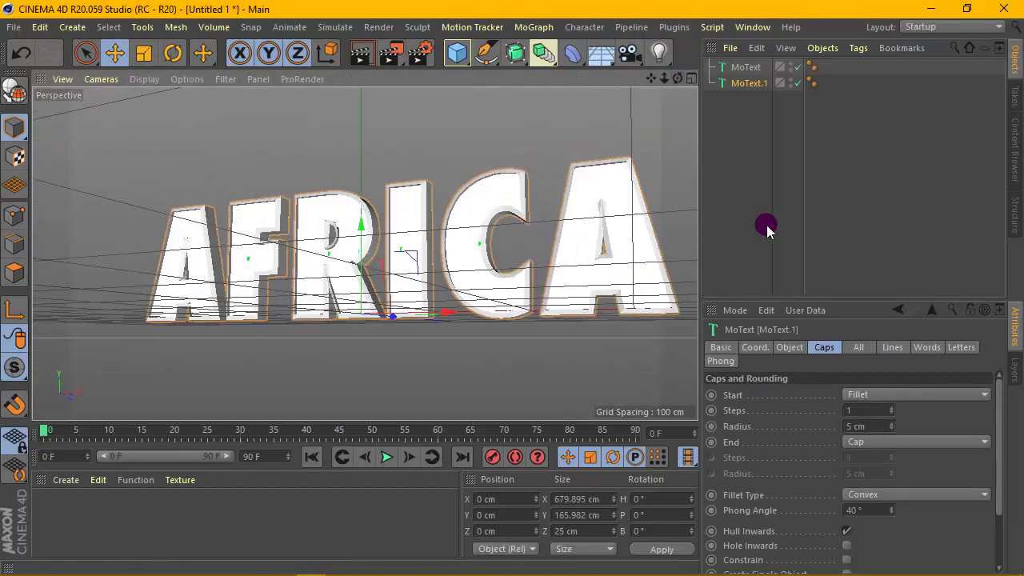
# Set the copied text's start fillet to 3 steps and a 3 cm radius.
pyautogui.click(884, 414)
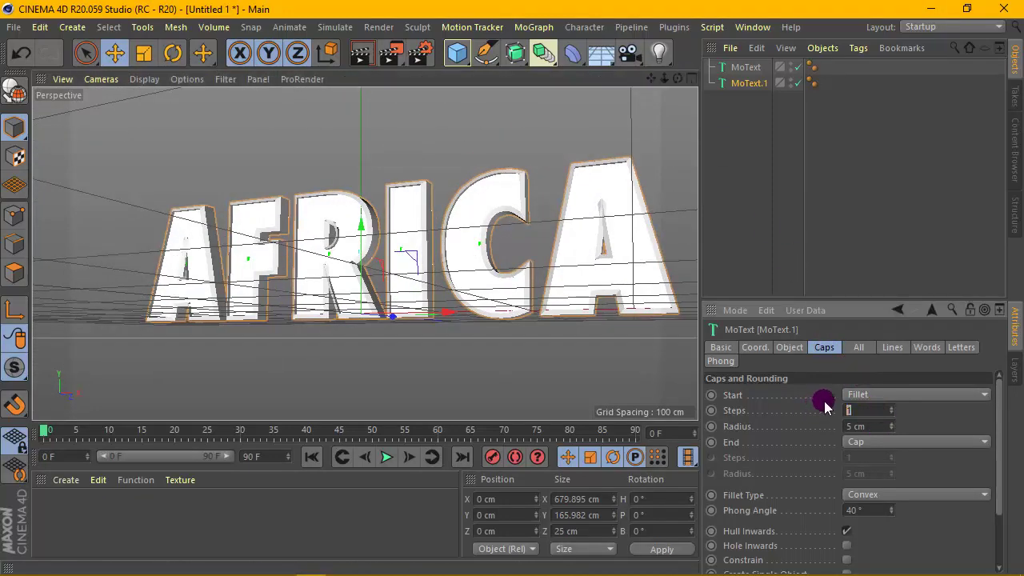
pyautogui.write('3')
pyautogui.click(887, 427)
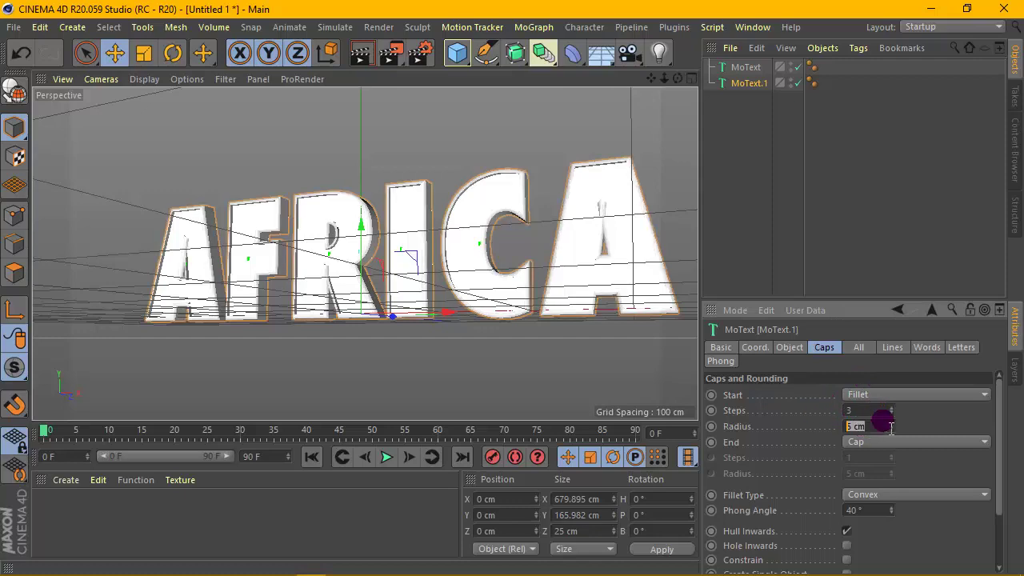
pyautogui.scroll(1, 545, 254)
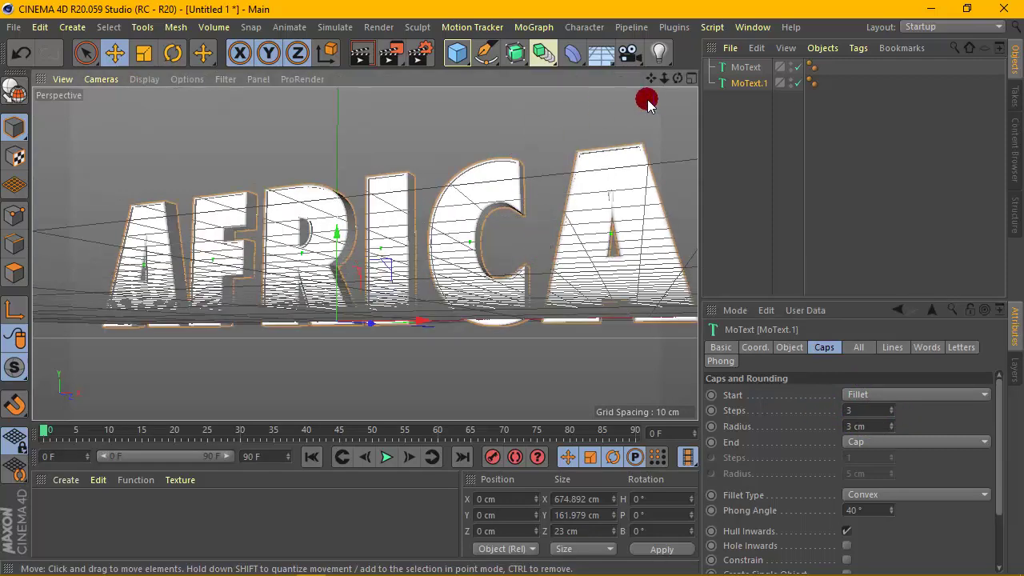
pyautogui.moveTo(678, 78)
pyautogui.mouseDown()
pyautogui.moveTo(681, 48)
pyautogui.moveTo(596, 103)
pyautogui.moveTo(563, 82)
pyautogui.moveTo(679, 78)
pyautogui.mouseUp()
# Set the extrusion depth of the copied text MoText.1 to 40 cm.
pyautogui.click(793, 350)
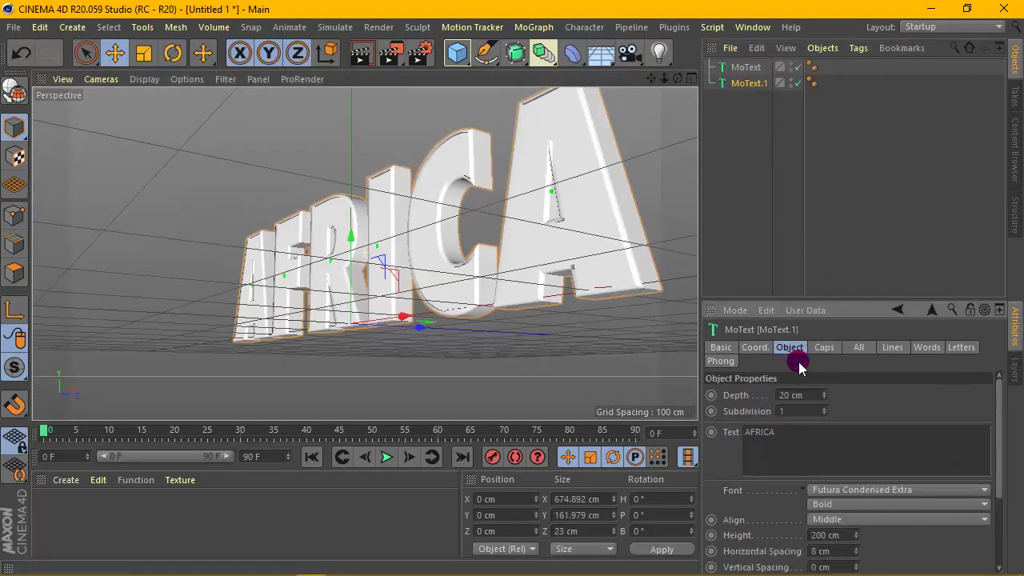
pyautogui.write('40')
pyautogui.press('Return')
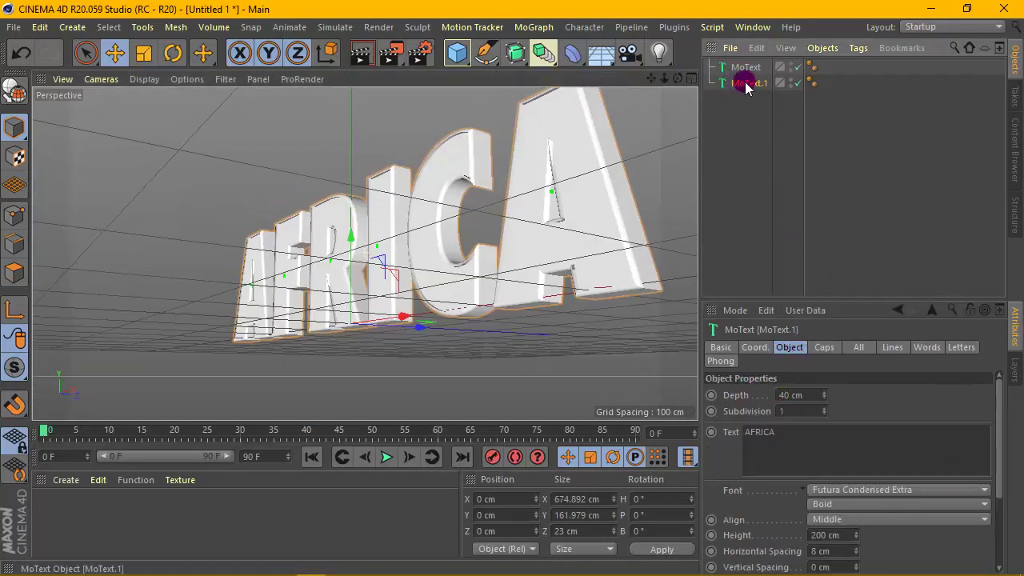
pyautogui.moveTo(679, 78)
pyautogui.mouseDown()
pyautogui.moveTo(644, 84)
pyautogui.moveTo(664, 73)
pyautogui.moveTo(652, 88)
pyautogui.moveTo(682, 83)
pyautogui.mouseUp()
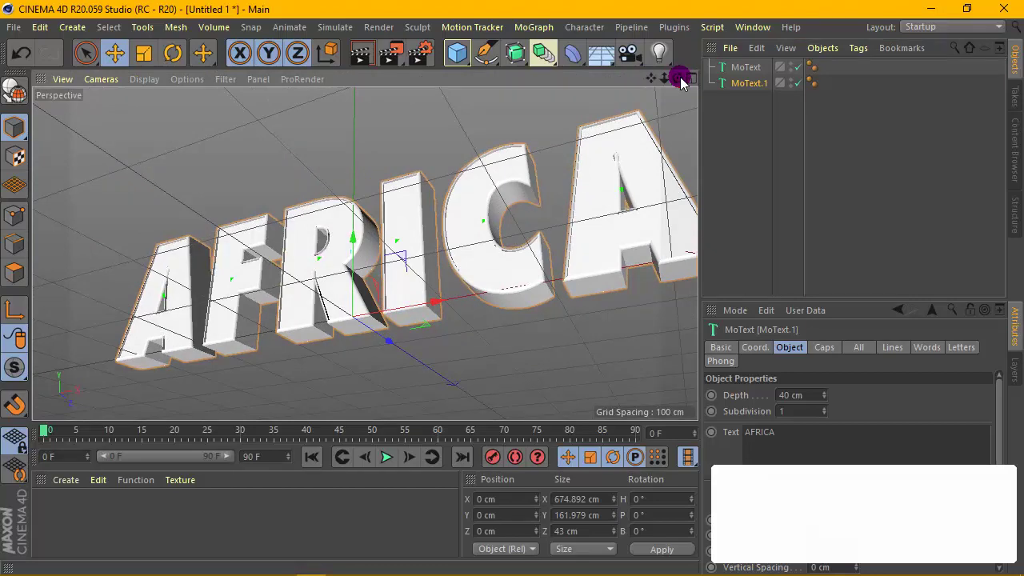
pyautogui.moveTo(651, 86); pyautogui.dragTo(695, 85)
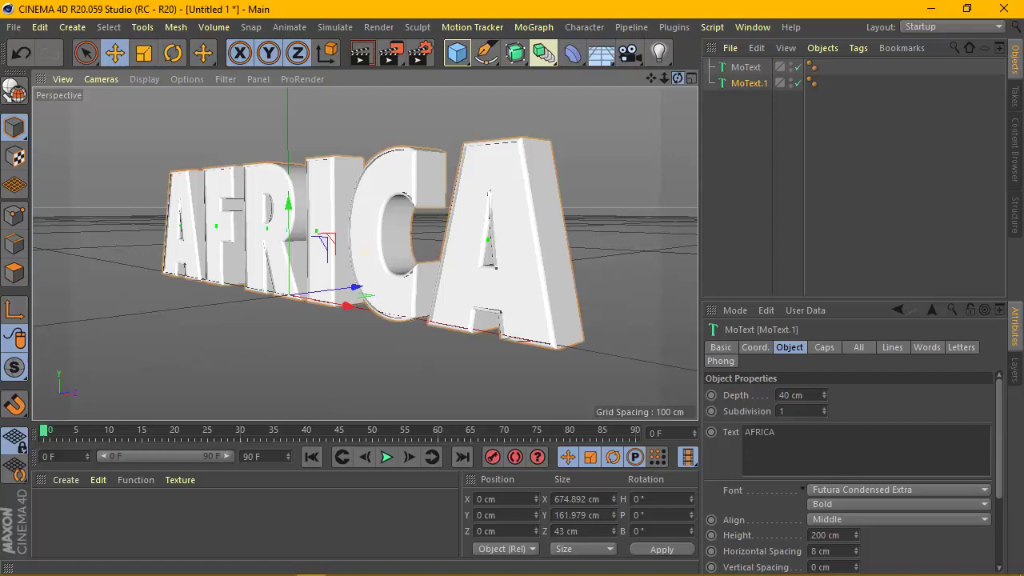
# Duplicate MoText.1 and give the new copy's start fillet 5 steps and a 5 cm radius.
pyautogui.click(824, 348)
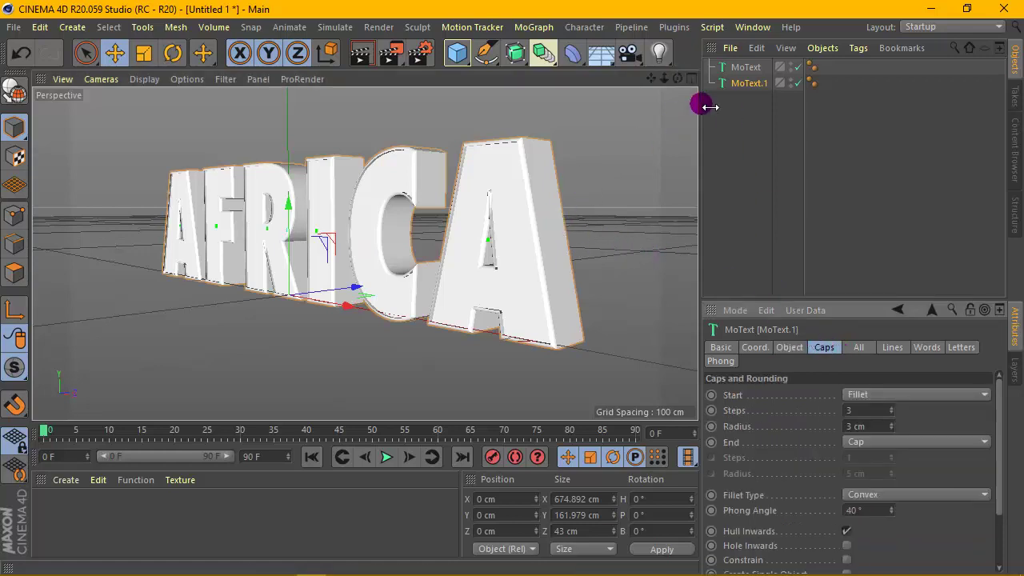
pyautogui.click(722, 85)
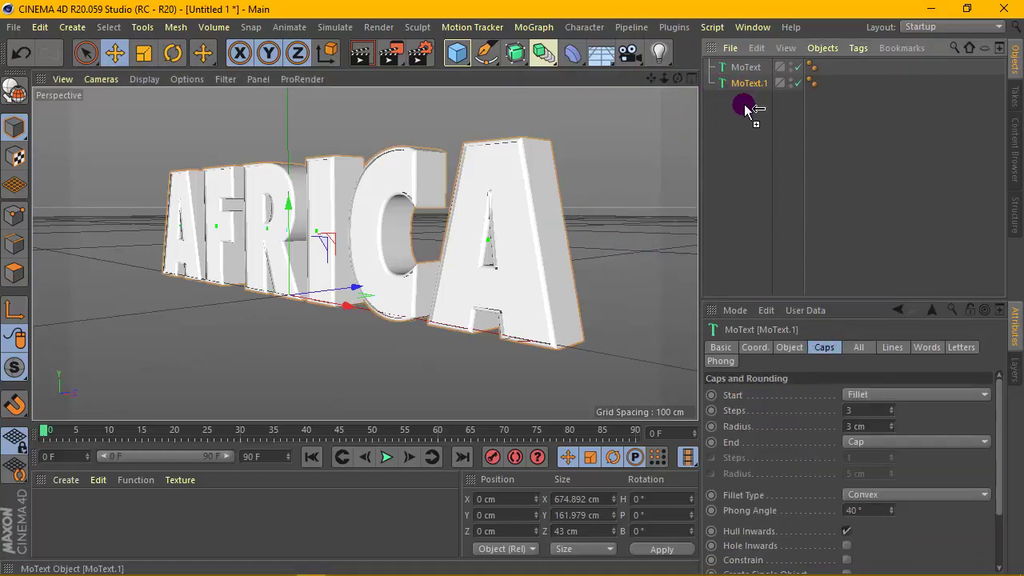
pyautogui.keyDown('ctrl'); pyautogui.moveTo(744, 108); pyautogui.dragTo(745, 104); pyautogui.keyUp('ctrl')
pyautogui.click(850, 411)
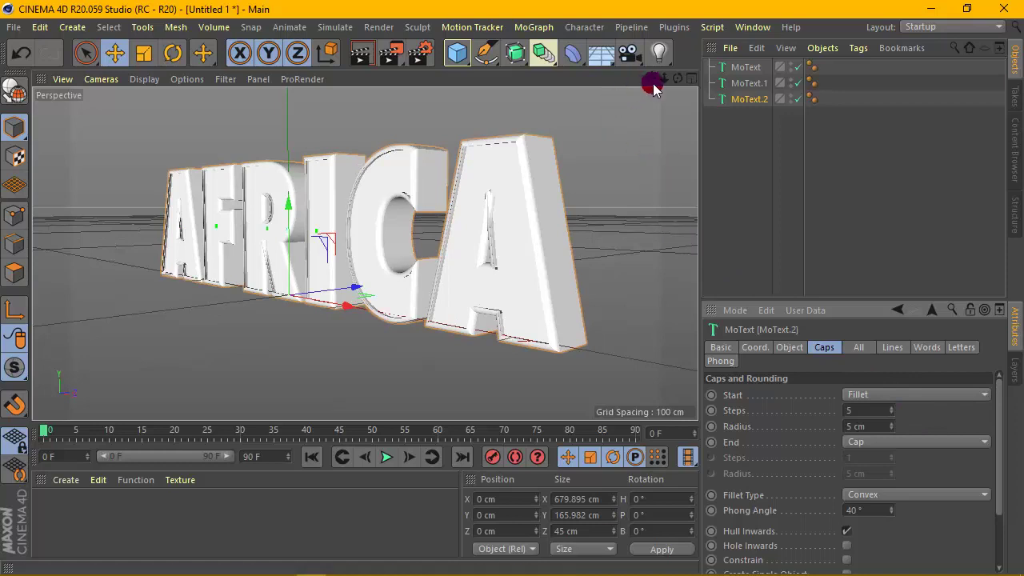
pyautogui.moveTo(676, 79); pyautogui.dragTo(650, 107)
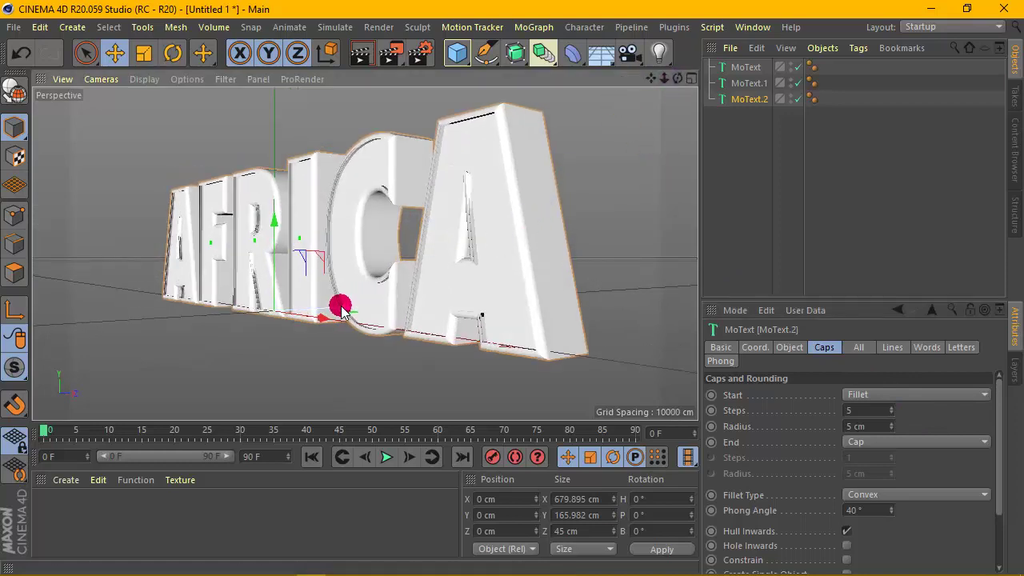
# Move MoText.2 about 5 cm along Z and set its start fillet to 6 steps and a 6 cm radius.
pyautogui.moveTo(339, 305); pyautogui.dragTo(348, 313)
pyautogui.moveTo(677, 78); pyautogui.dragTo(711, 49)
pyautogui.click(866, 427)
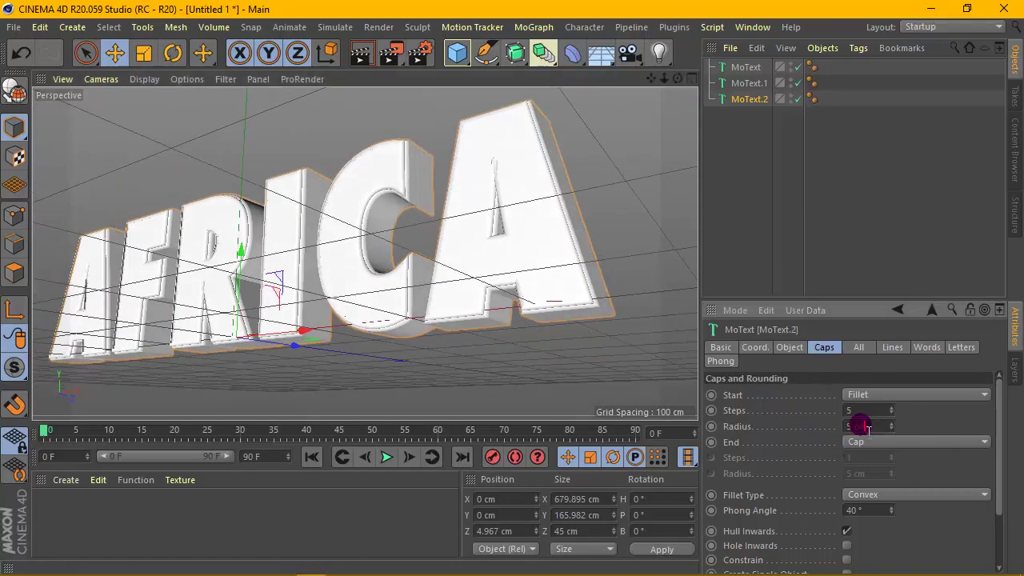
pyautogui.write('6')
pyautogui.press('Return')
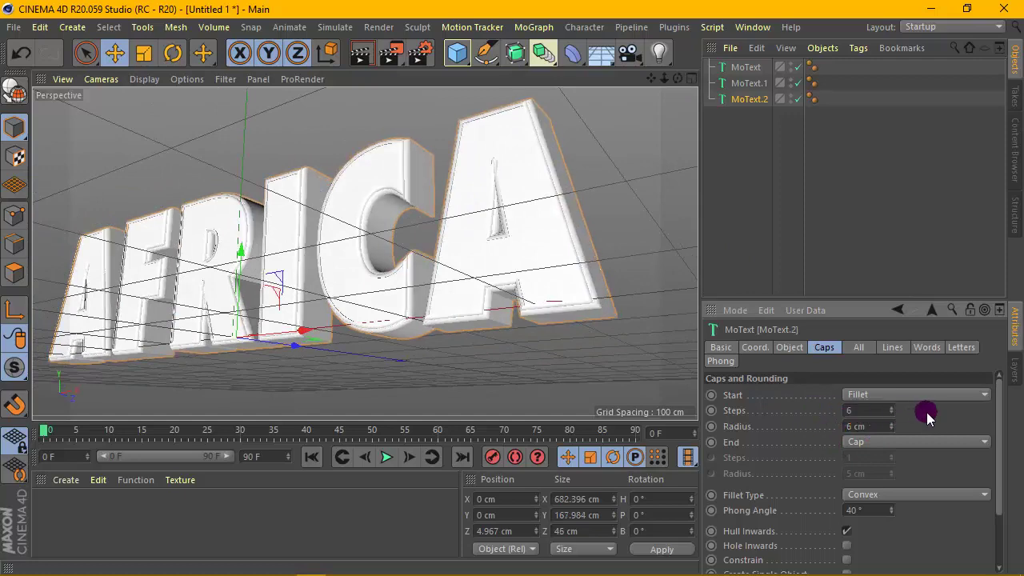
pyautogui.moveTo(677, 78); pyautogui.dragTo(725, 85)
pyautogui.scroll(-2, 347, 251)
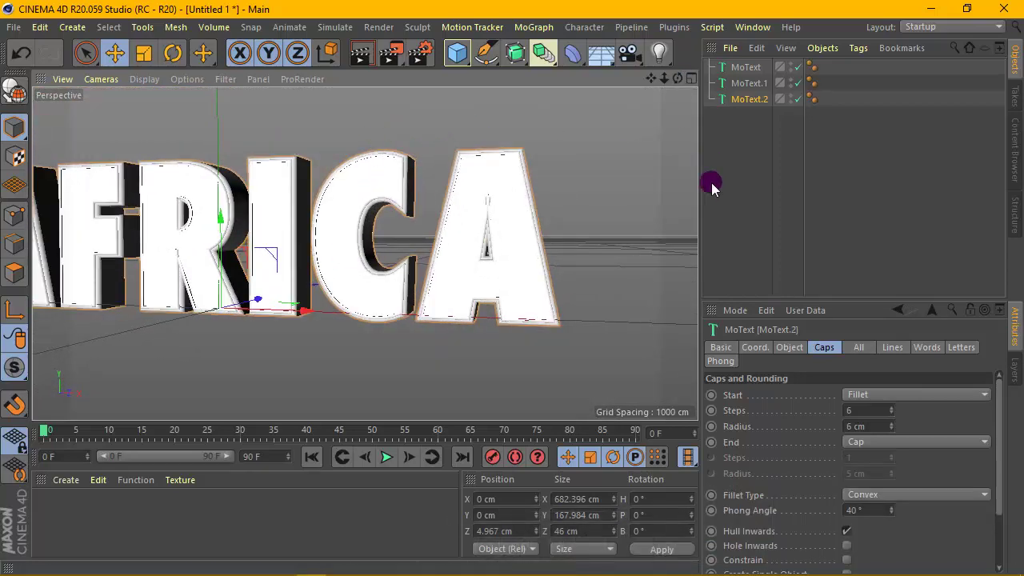
# Select all three MoText objects and switch the viewport to shaded display with polygon lines.
pyautogui.moveTo(711, 188); pyautogui.dragTo(760, 44)
pyautogui.click(148, 80)
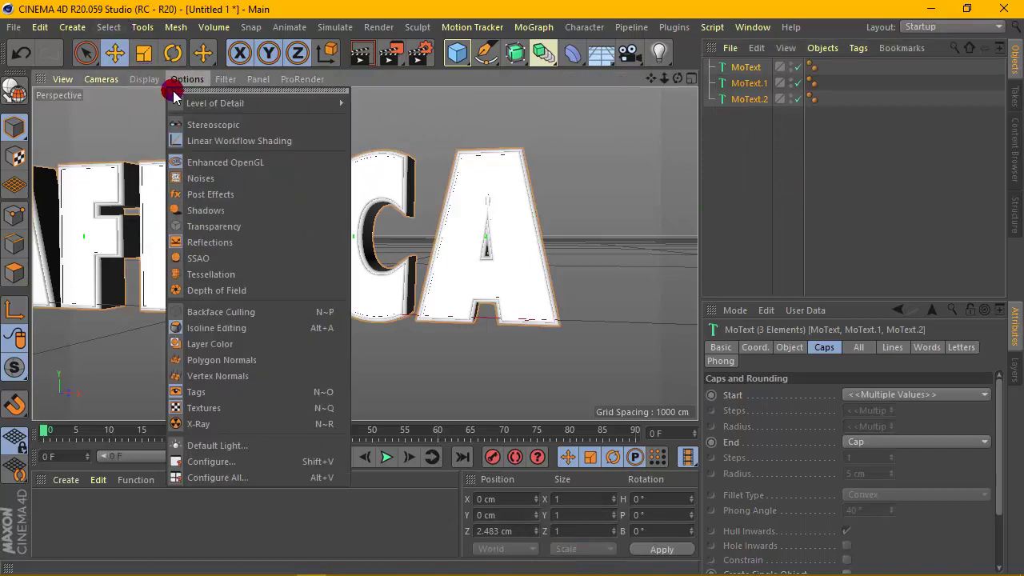
pyautogui.click(161, 118)
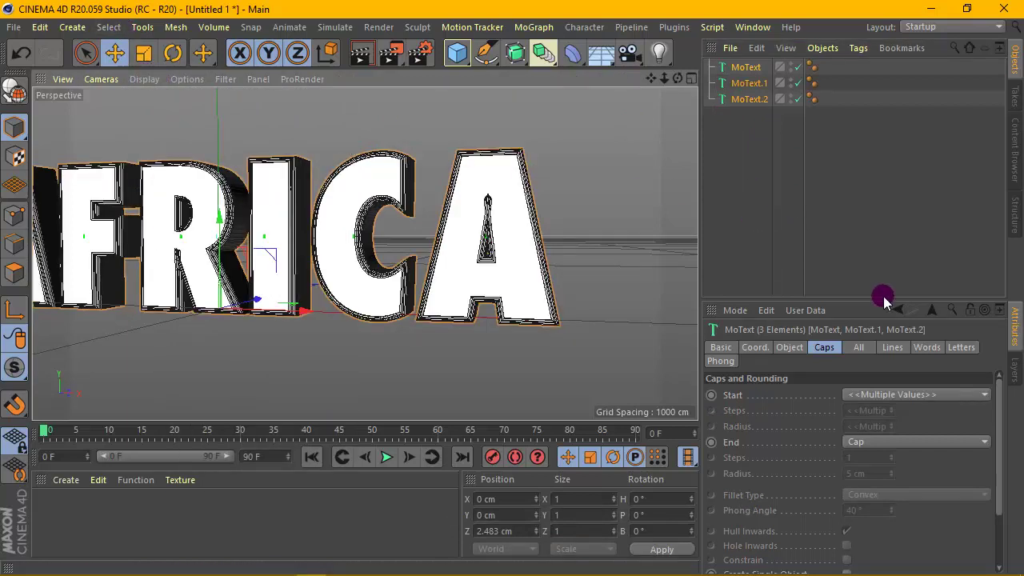
# Set the caps of all three texts to Quadrangles with a regular grid of 2 cm width.
pyautogui.moveTo(885, 306); pyautogui.dragTo(883, 201)
pyautogui.click(893, 513)
pyautogui.click(894, 542)
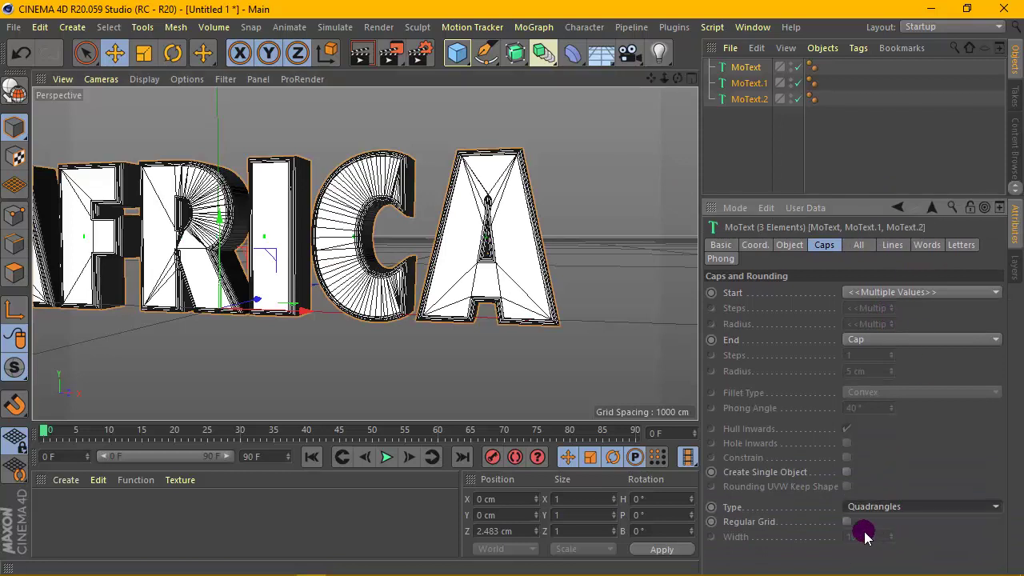
pyautogui.click(846, 522)
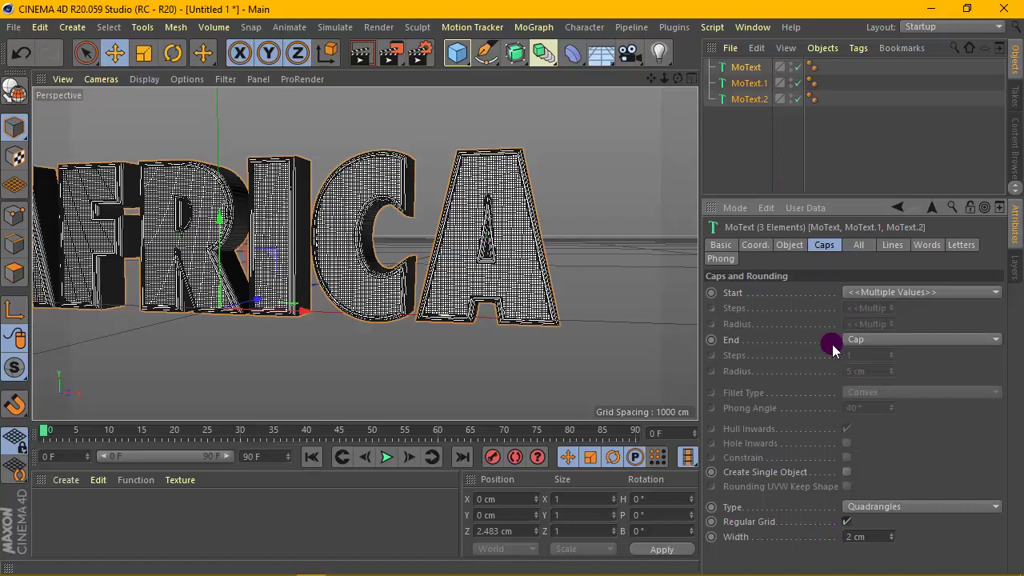
# Set the three texts' intermediate points to Subdivided and their depth subdivision to 20, then deselect them.
pyautogui.click(789, 244)
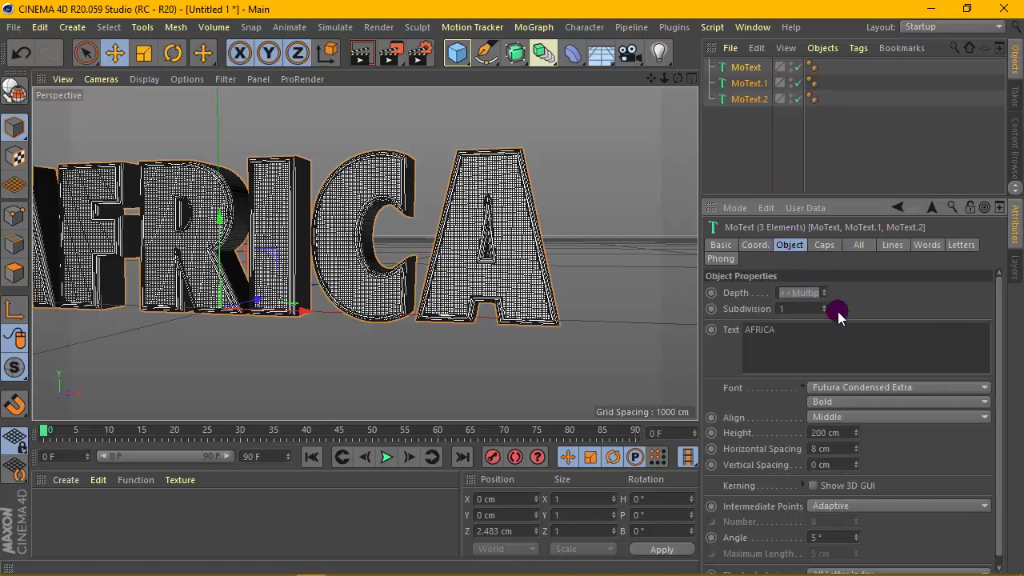
pyautogui.click(858, 505)
pyautogui.click(844, 490)
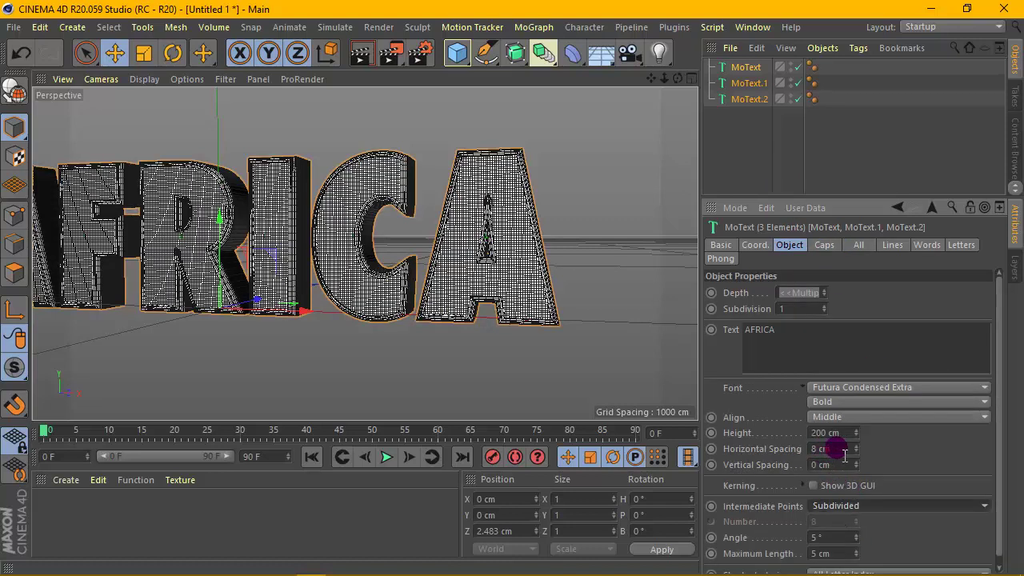
pyautogui.click(800, 309)
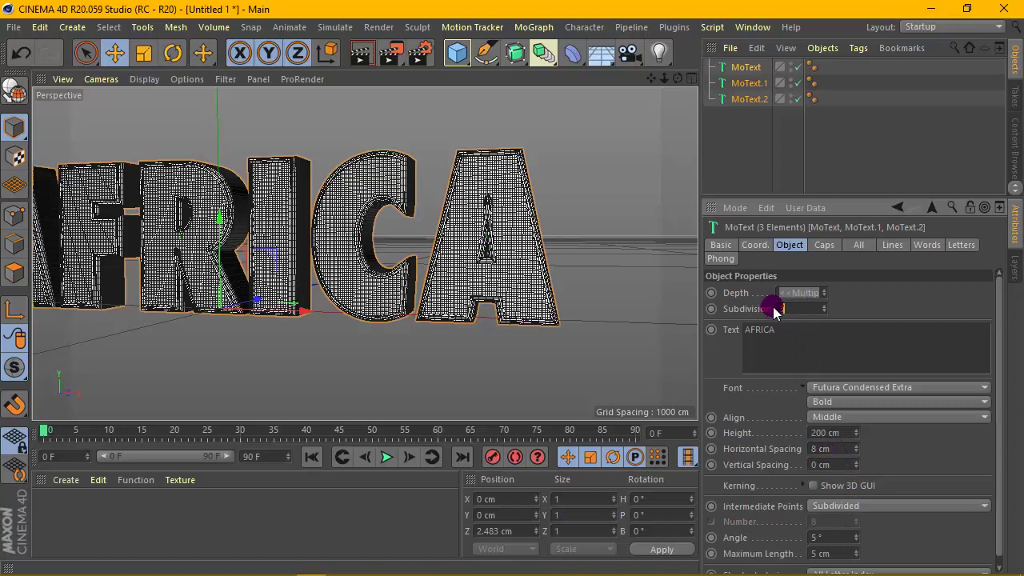
pyautogui.write('20')
pyautogui.click(765, 128)
pyautogui.scroll(-3, 515, 189)
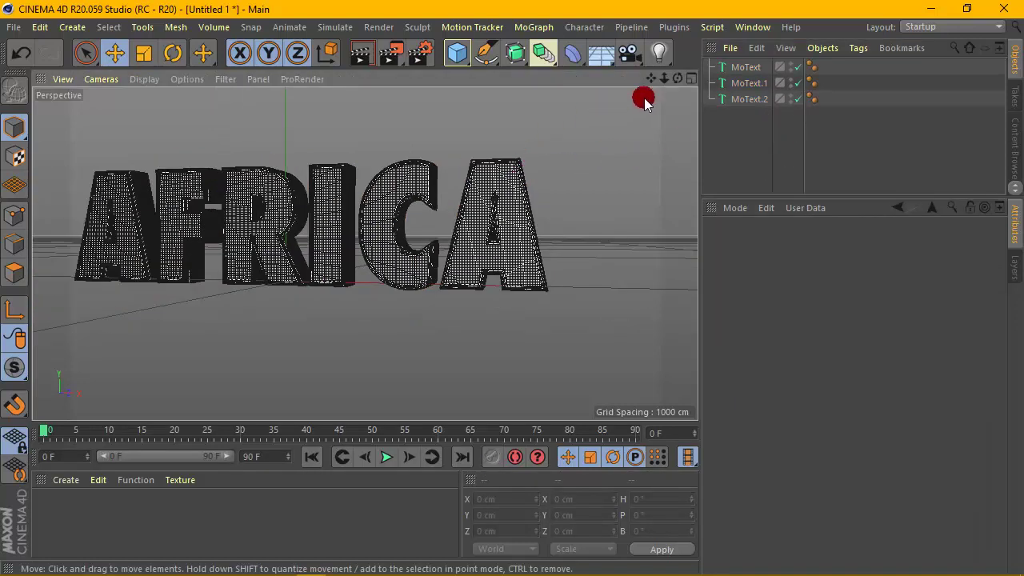
pyautogui.click(187, 80)
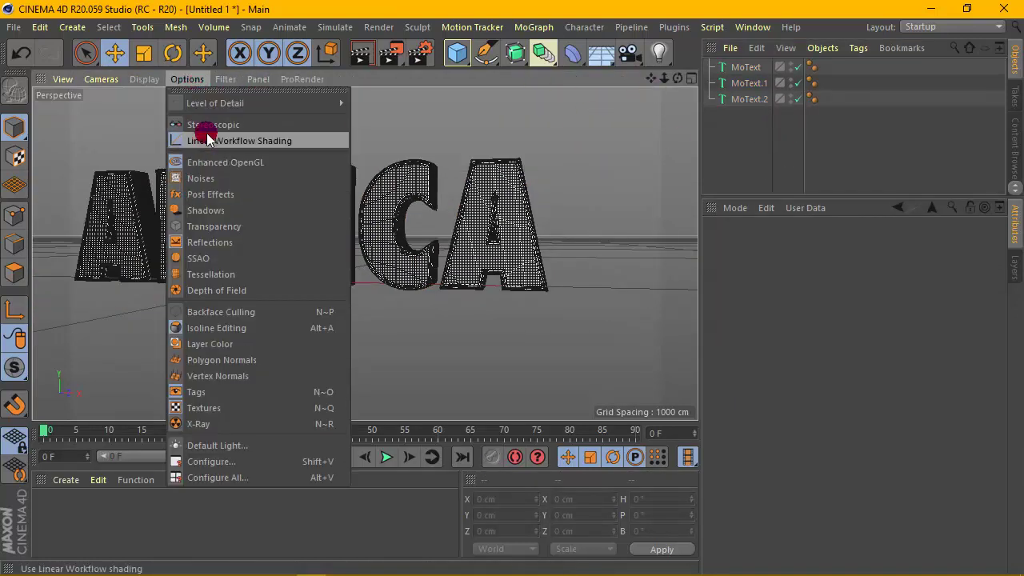
pyautogui.click(207, 138)
pyautogui.click(225, 79)
pyautogui.click(352, 11)
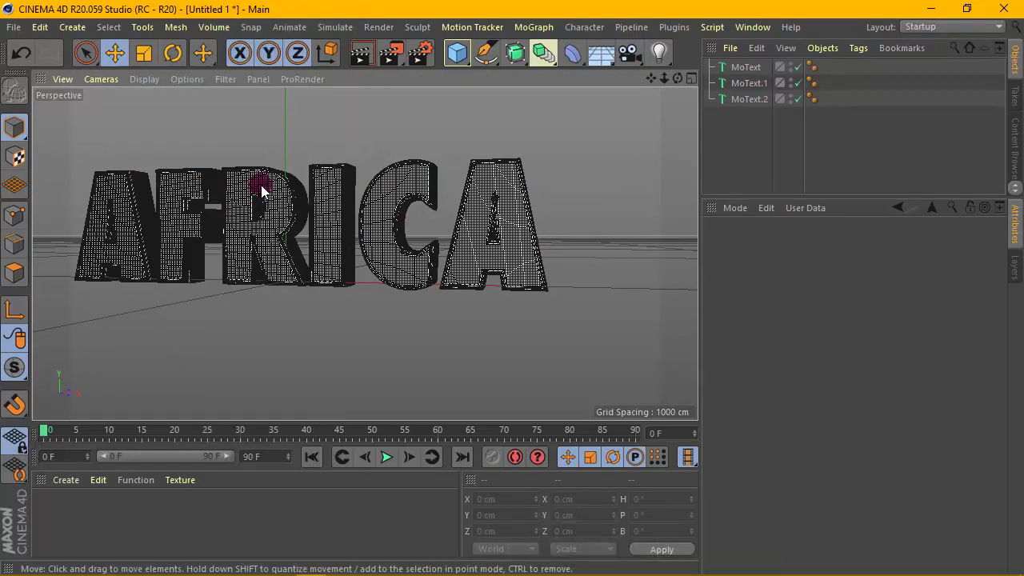
# Create a new material with Color and Reflectance disabled and only the Luminance channel enabled.
pyautogui.click(71, 480)
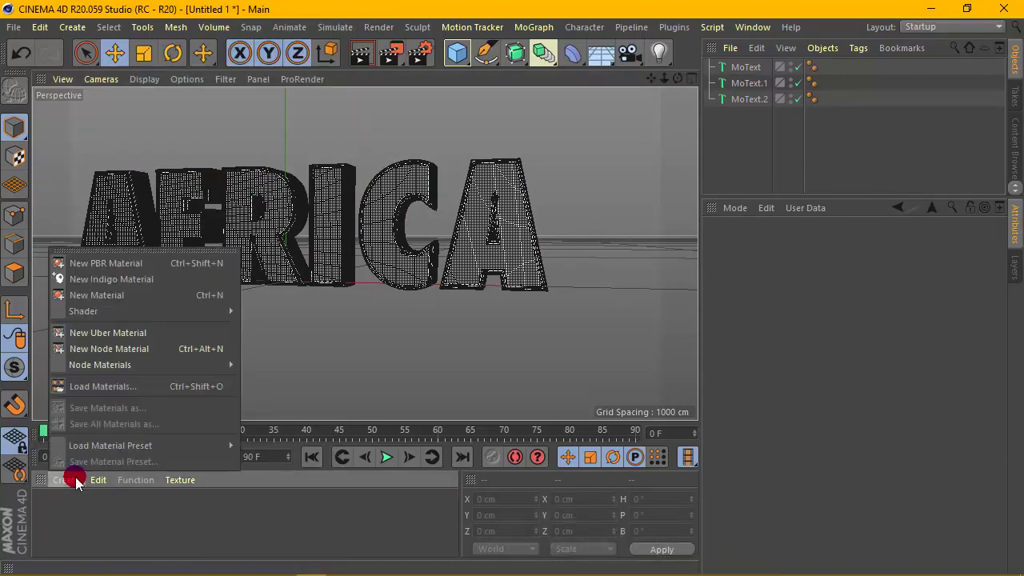
pyautogui.click(100, 294)
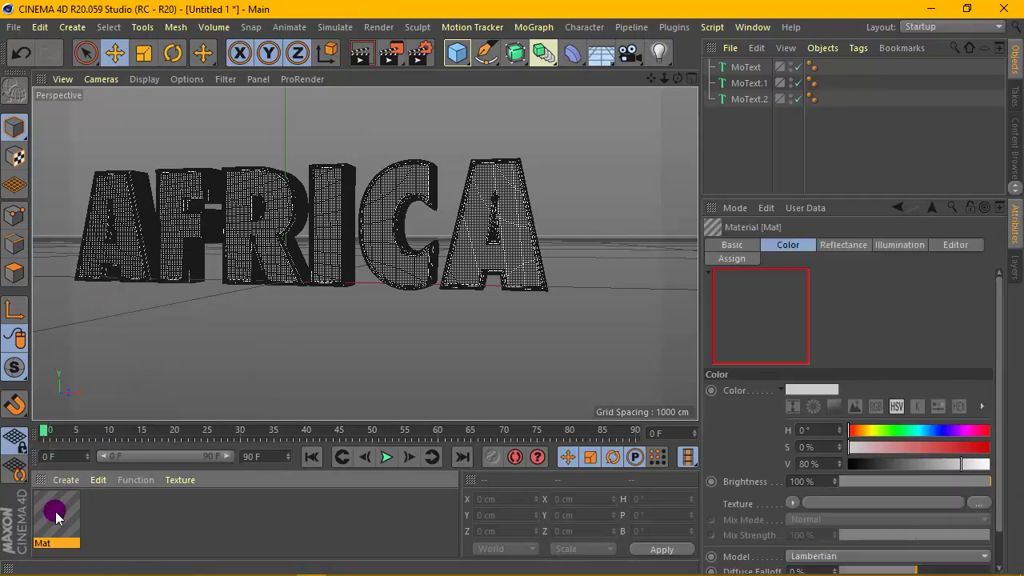
pyautogui.doubleClick(56, 516)
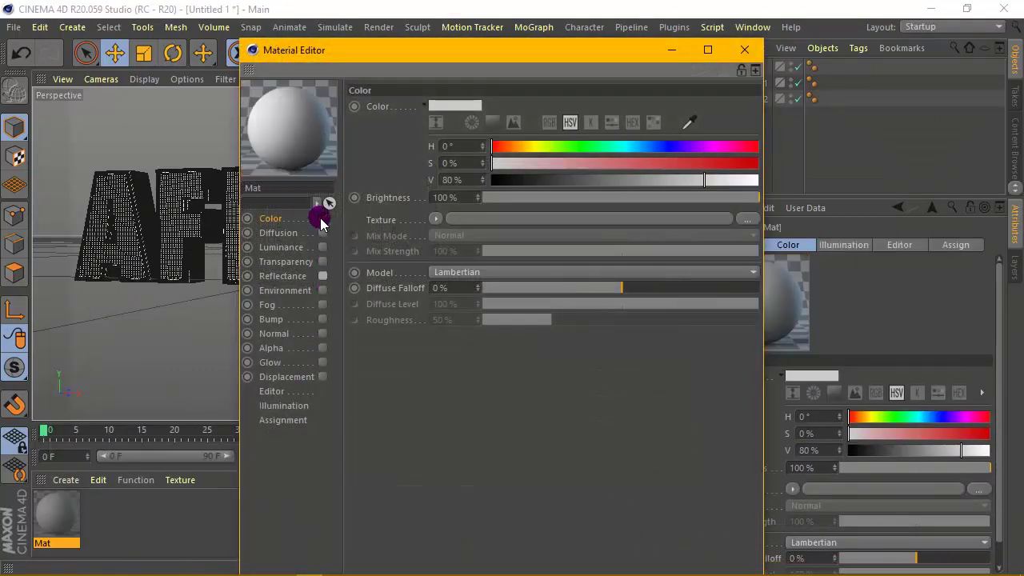
pyautogui.click(322, 248)
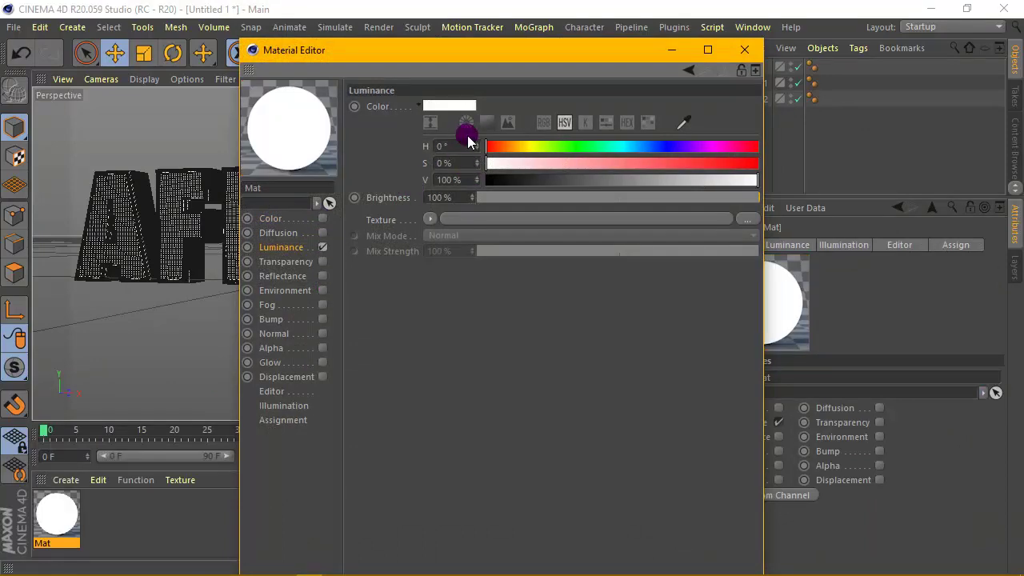
# Set the material's luminance color to black, close its editor and deselect the material.
pyautogui.click(467, 122)
pyautogui.click(428, 300)
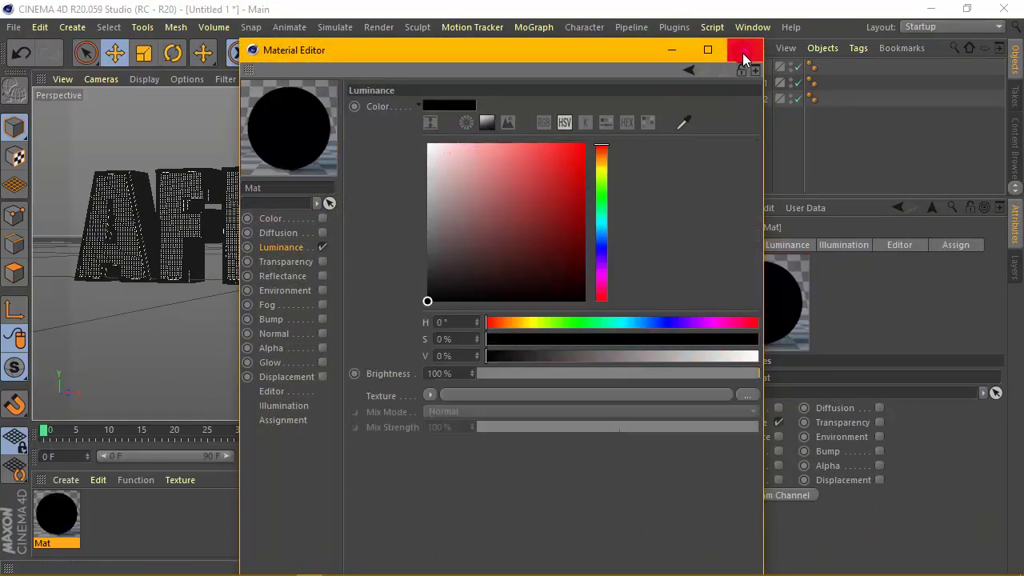
pyautogui.click(744, 54)
pyautogui.click(107, 512)
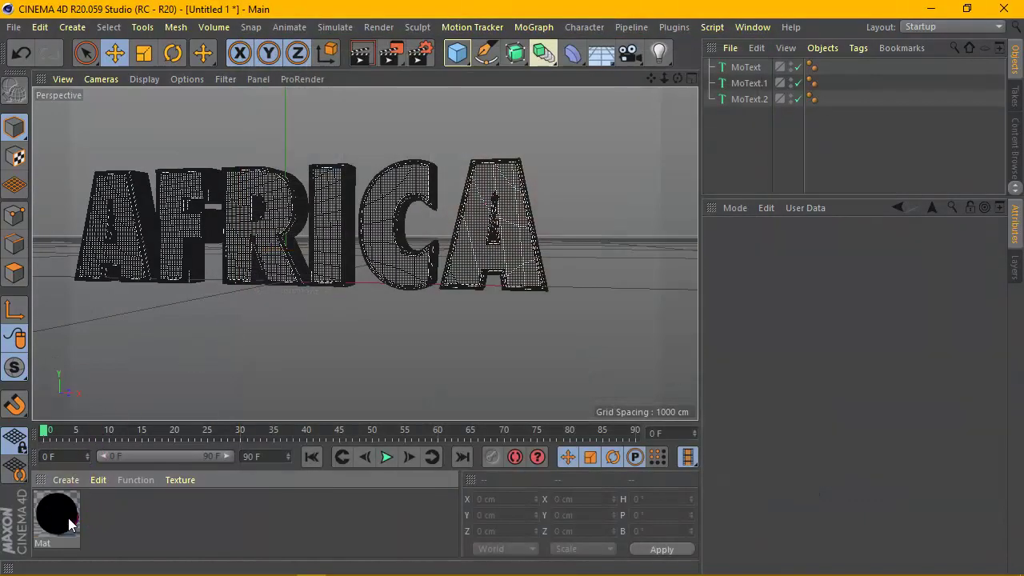
# Duplicate the black material and set the copy's luminance color to blue, about hue 197°, saturation 98% and value 79%.
pyautogui.keyDown('ctrl'); pyautogui.moveTo(68, 517); pyautogui.dragTo(103, 519); pyautogui.keyUp('ctrl')
pyautogui.doubleClick(109, 514)
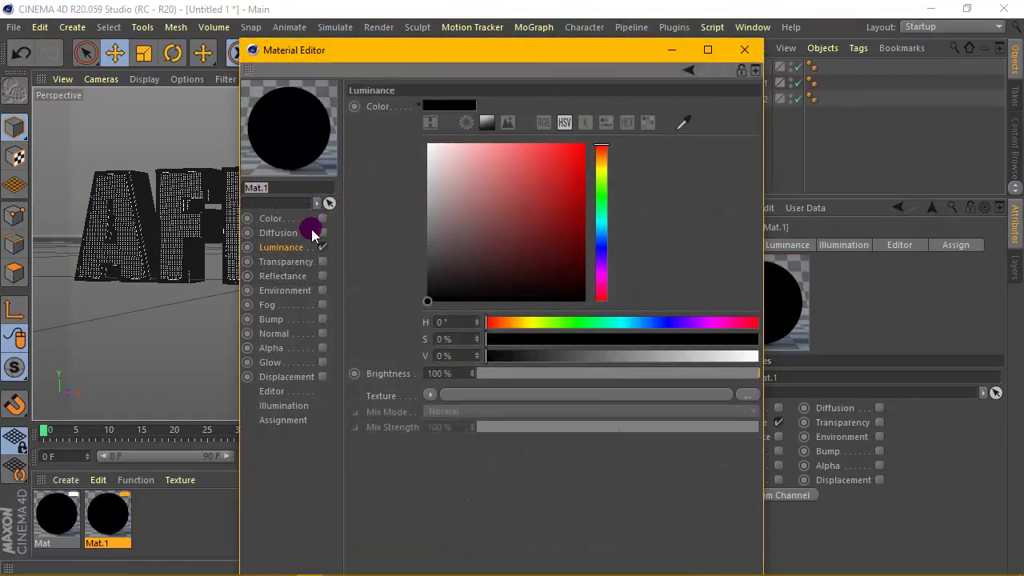
pyautogui.click(605, 233)
pyautogui.moveTo(578, 192)
pyautogui.mouseDown()
pyautogui.moveTo(589, 142)
pyautogui.moveTo(596, 174)
pyautogui.moveTo(586, 183)
pyautogui.mouseUp()
pyautogui.click(601, 230)
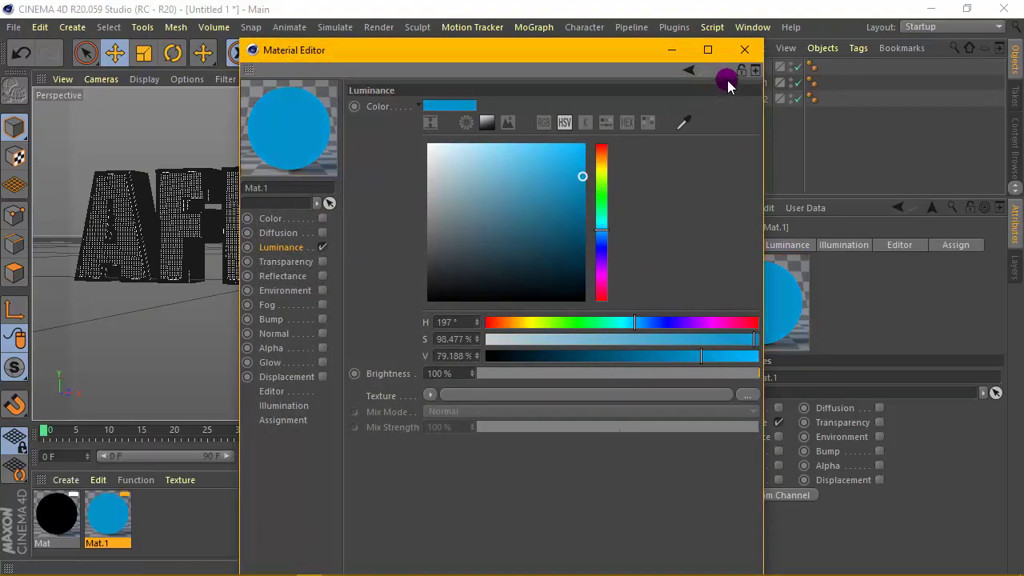
pyautogui.click(744, 50)
# Duplicate the blue material and set the copy's luminance color to orange-red, about hue 17°, saturation 100% and value 100%.
pyautogui.keyDown('ctrl'); pyautogui.moveTo(108, 511); pyautogui.dragTo(153, 511); pyautogui.keyUp('ctrl')
pyautogui.doubleClick(154, 511)
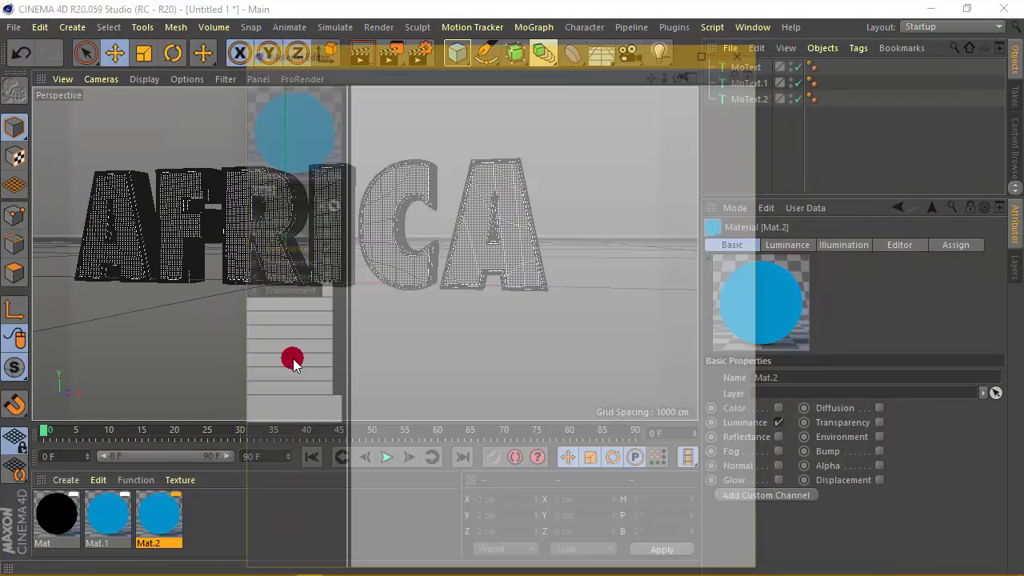
pyautogui.click(599, 154)
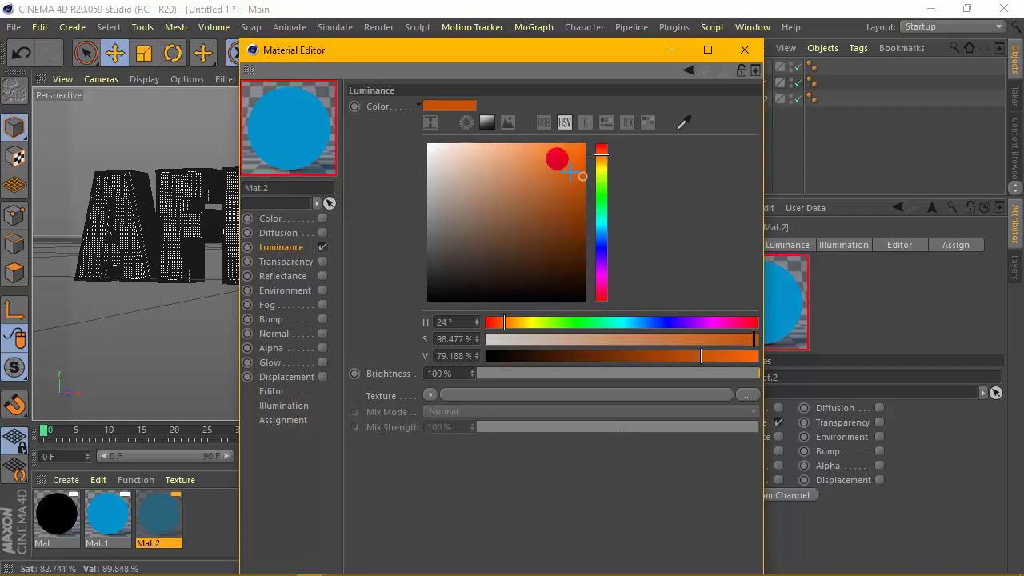
pyautogui.moveTo(558, 159); pyautogui.dragTo(597, 143)
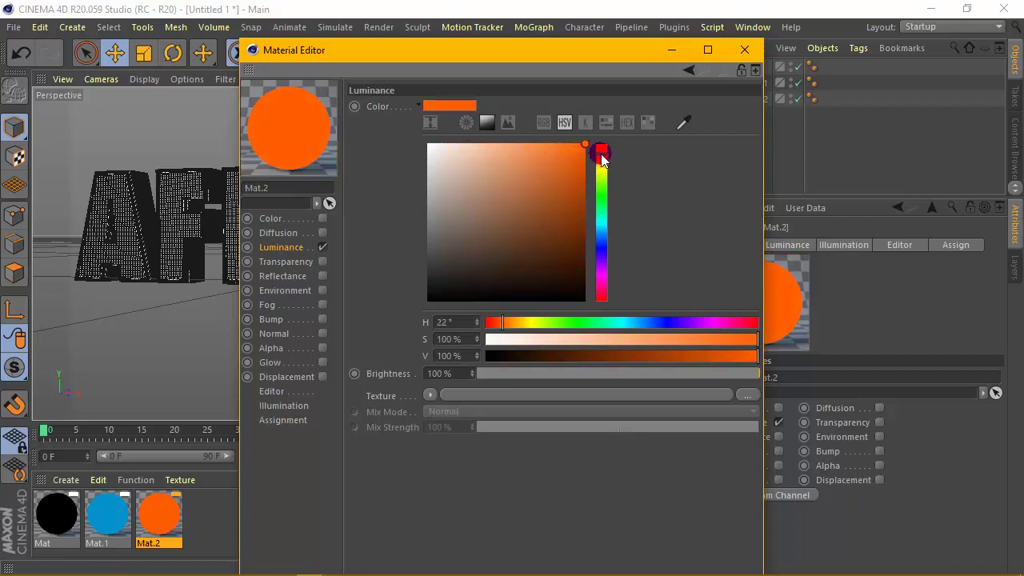
pyautogui.click(601, 152)
pyautogui.click(742, 53)
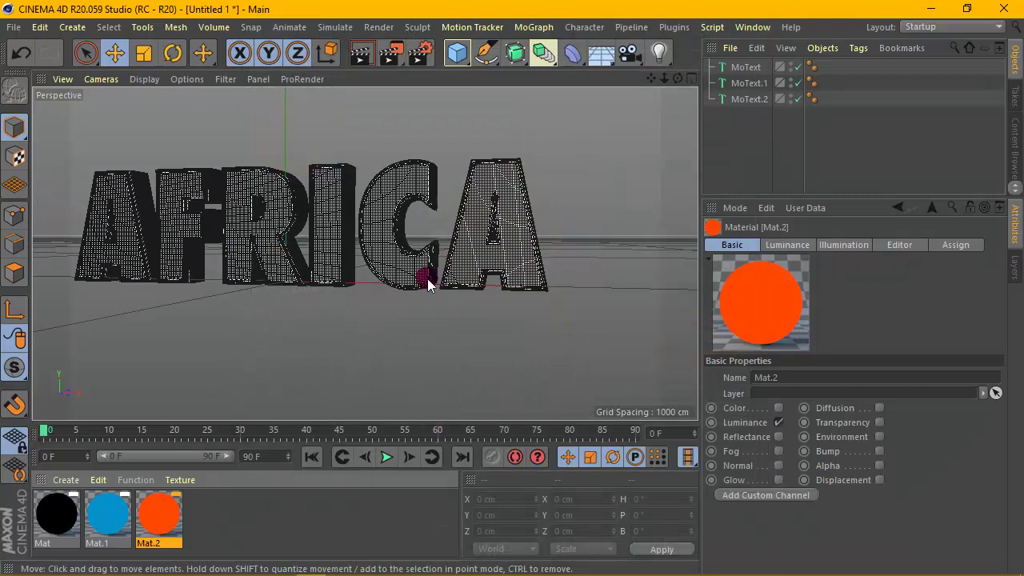
# Apply the black material to MoText and render the active view.
pyautogui.scroll(3, 426, 285)
pyautogui.moveTo(68, 511); pyautogui.dragTo(756, 69)
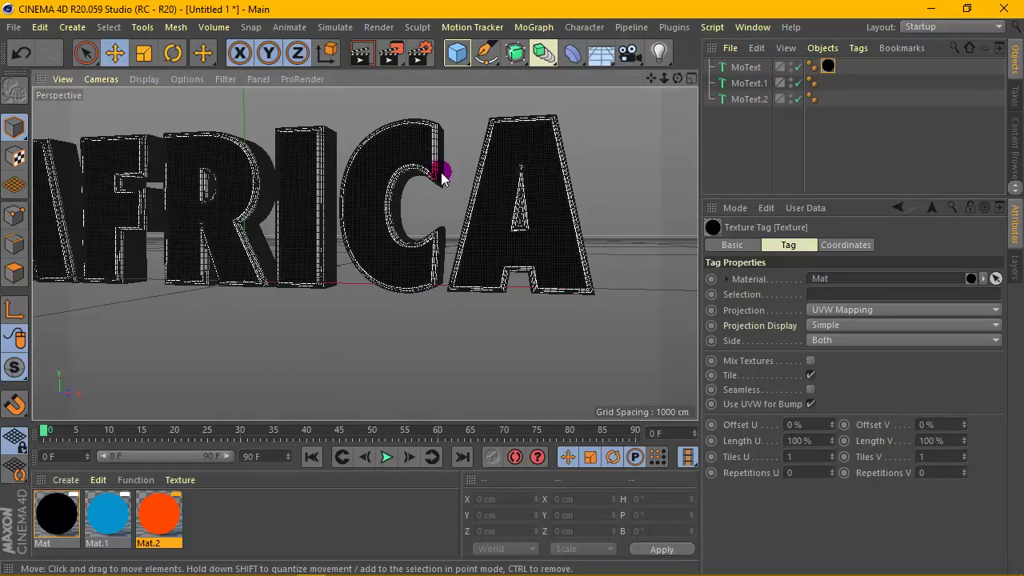
pyautogui.click(362, 53)
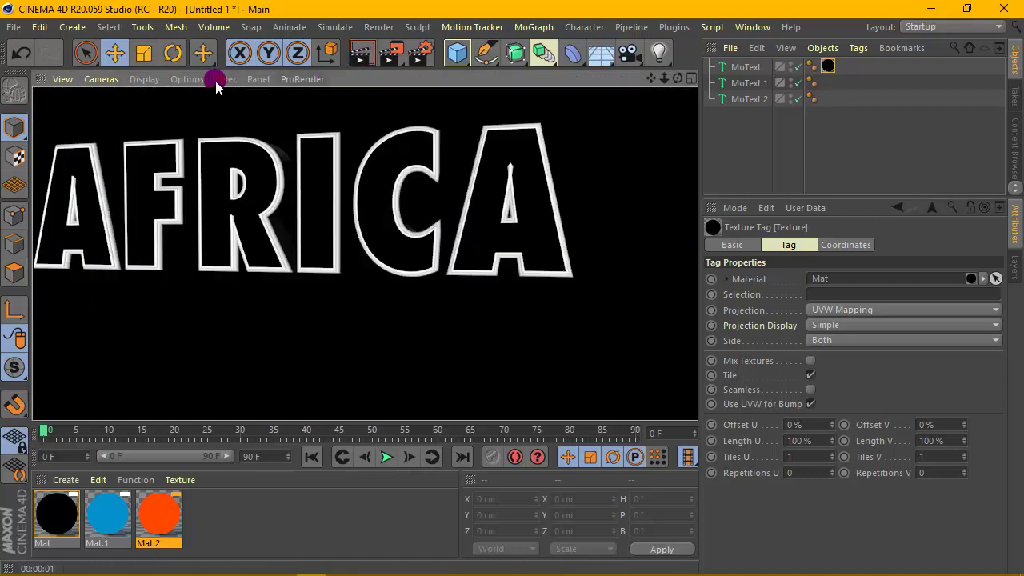
# Switch the viewport to a shaded display without wireframe lines.
pyautogui.click(224, 80)
pyautogui.click(184, 80)
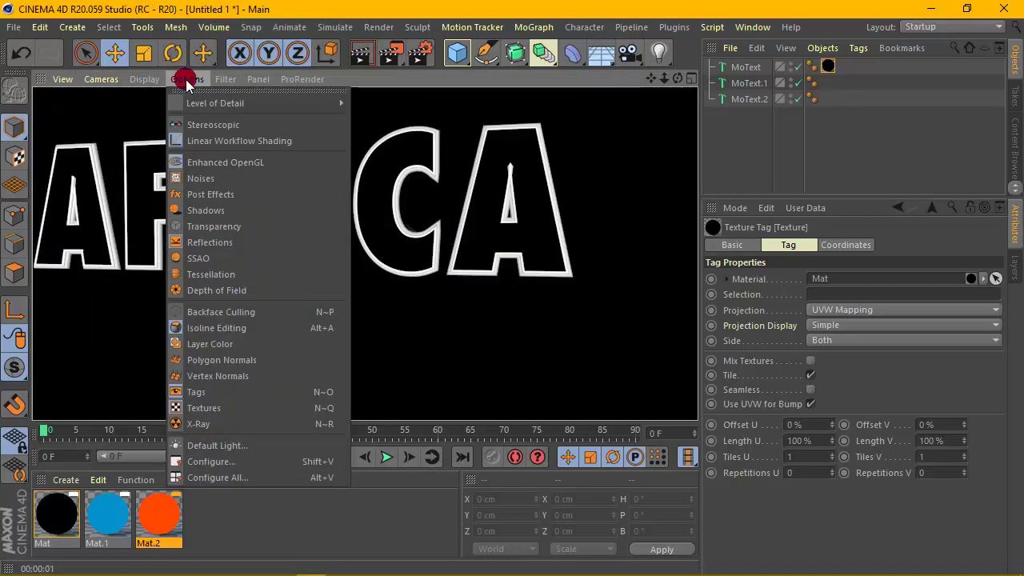
pyautogui.click(144, 79)
pyautogui.click(164, 98)
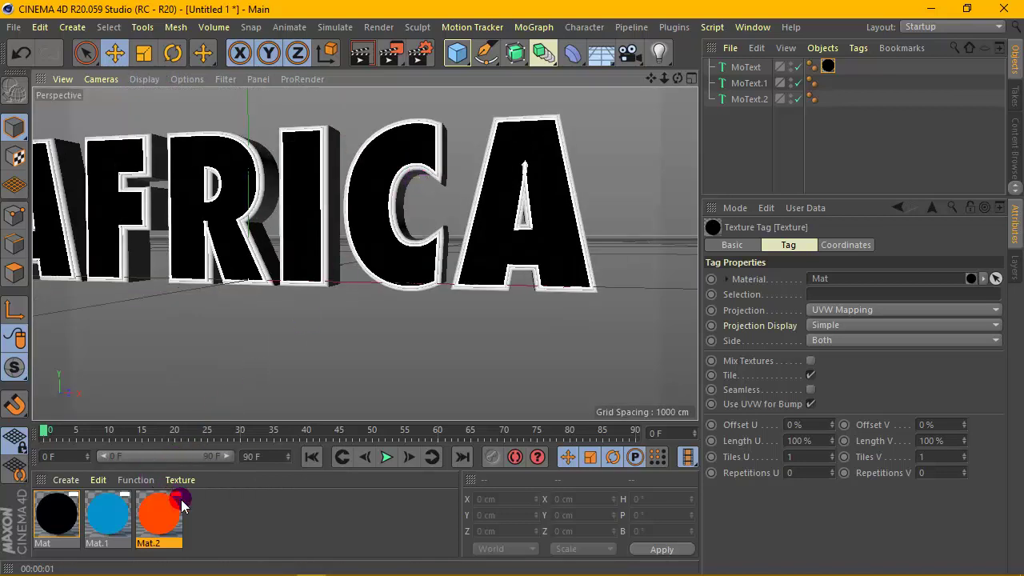
# Duplicate the orange-red material and set the copy's luminance color to white with saturation 0% and value 100%.
pyautogui.keyDown('ctrl'); pyautogui.moveTo(165, 524); pyautogui.dragTo(201, 520); pyautogui.keyUp('ctrl')
pyautogui.doubleClick(204, 516)
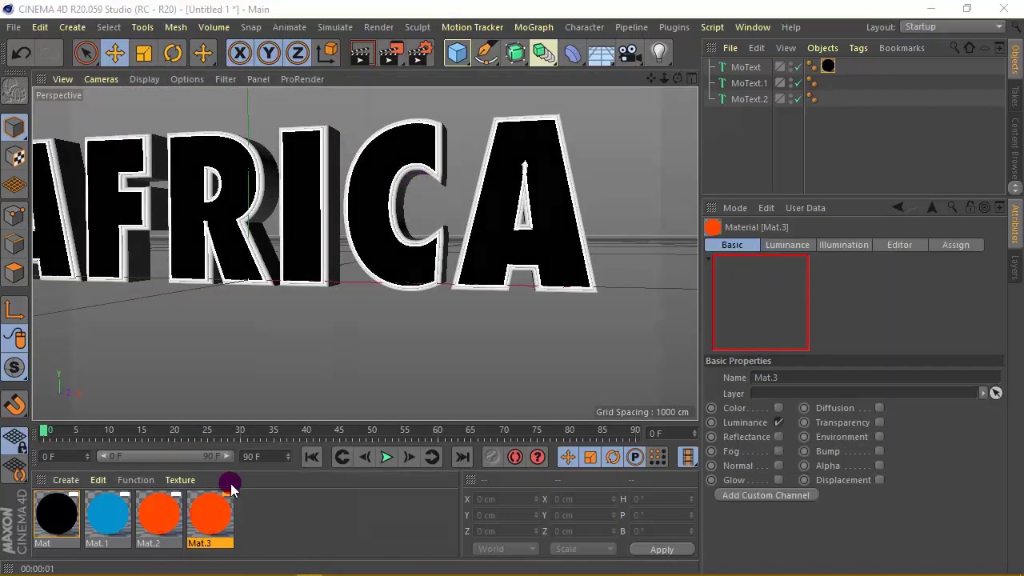
pyautogui.moveTo(484, 191); pyautogui.dragTo(432, 142)
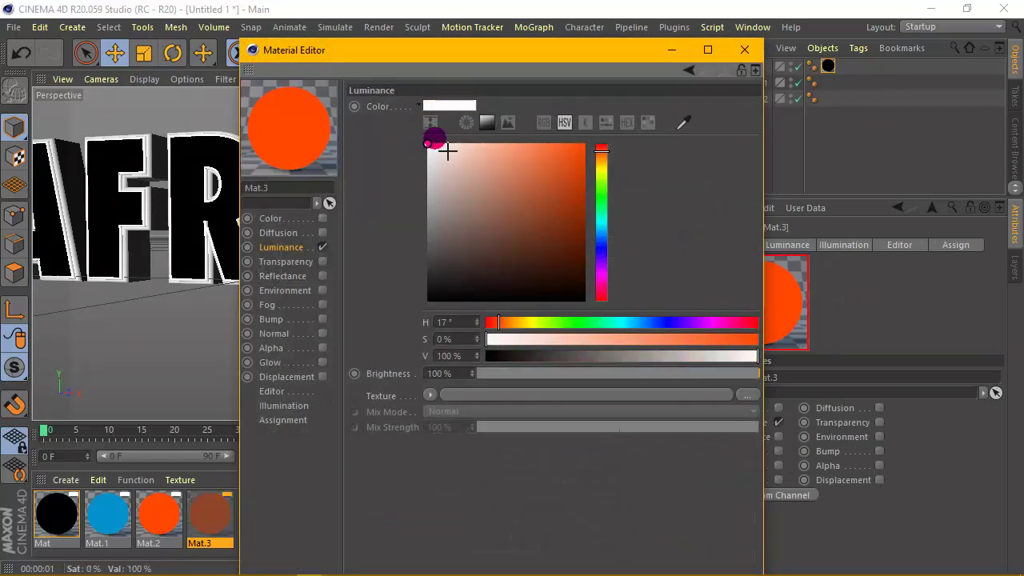
pyautogui.click(744, 49)
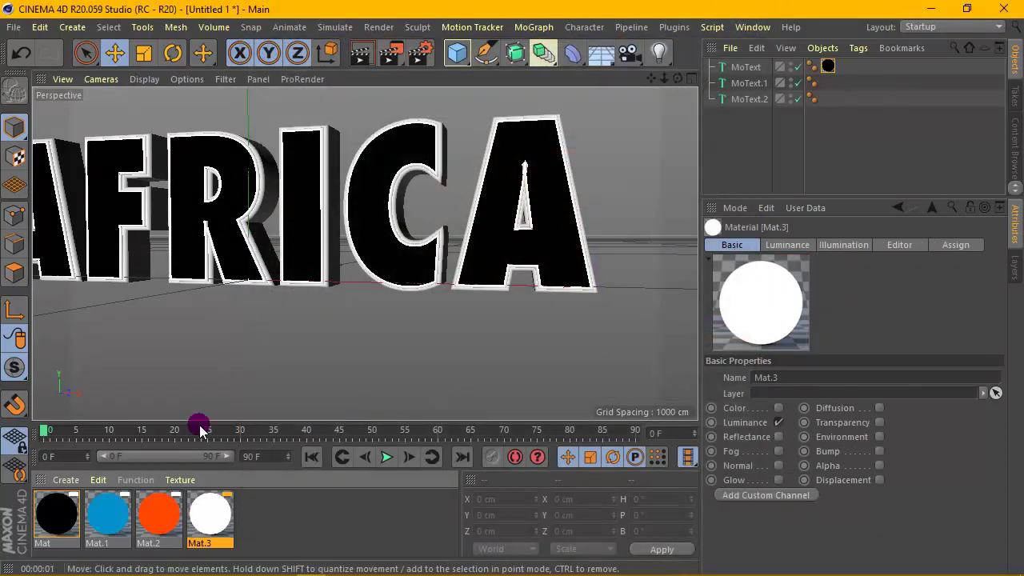
# Apply the white material to MoText.1 and render the active view.
pyautogui.moveTo(198, 507); pyautogui.dragTo(219, 505)
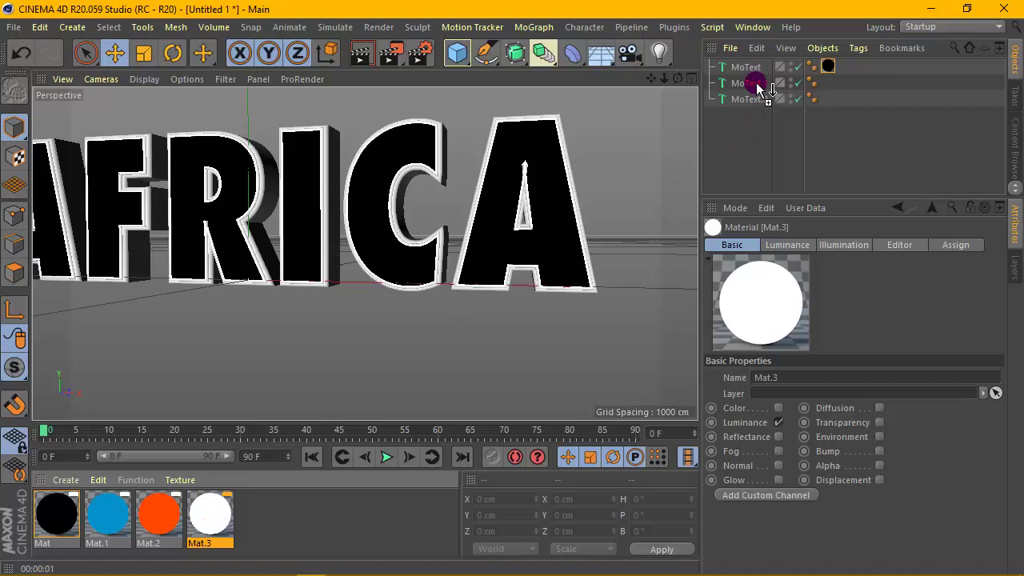
pyautogui.moveTo(756, 82); pyautogui.dragTo(757, 84)
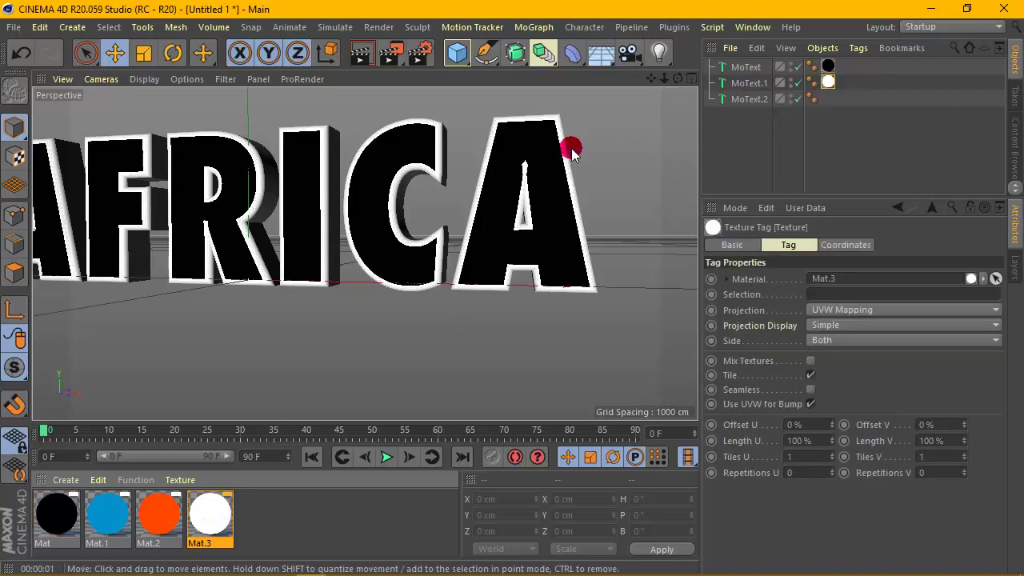
pyautogui.click(361, 49)
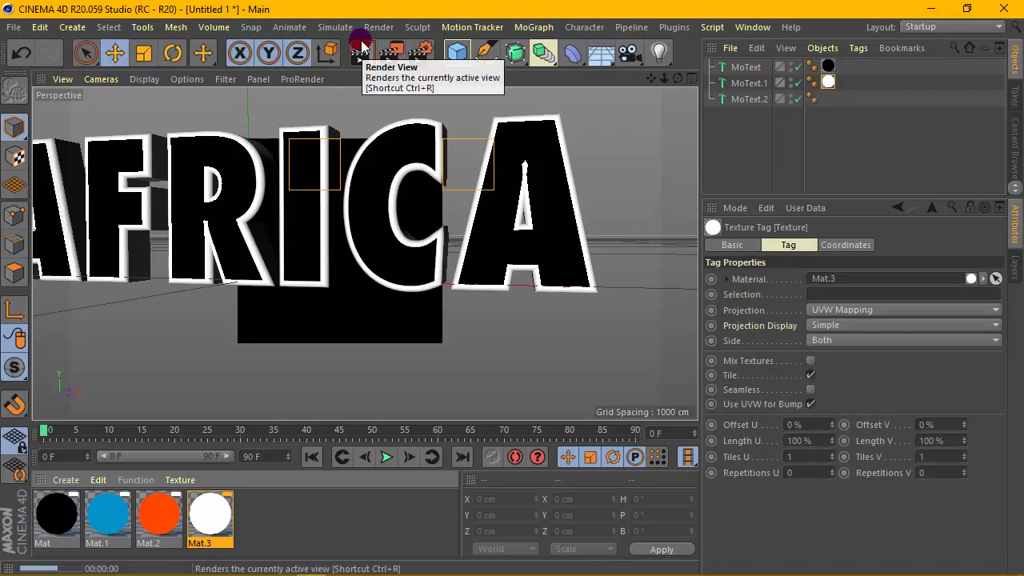
# Apply the blue material to MoText.2 and render the active view.
pyautogui.click(544, 193)
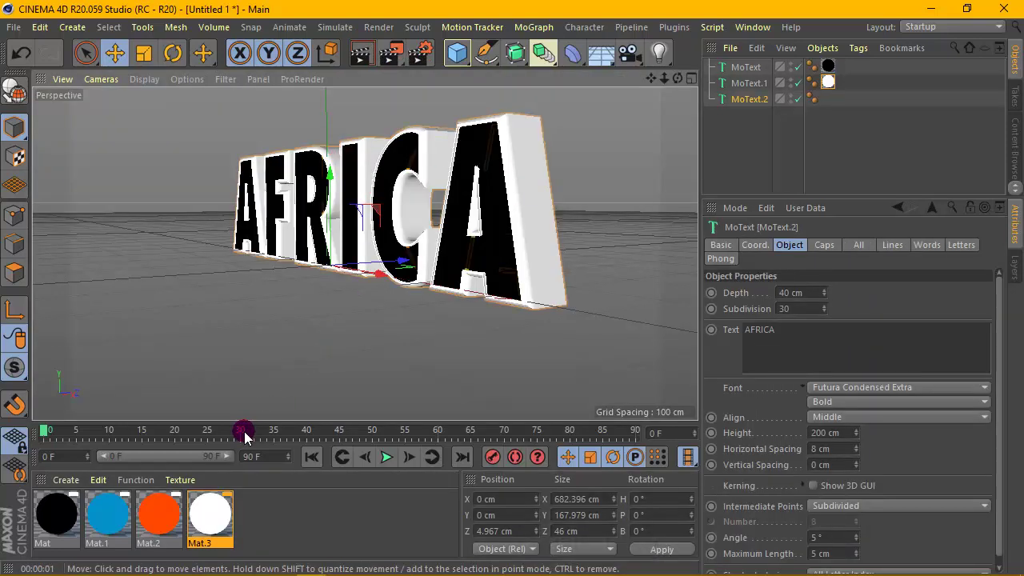
pyautogui.moveTo(102, 514); pyautogui.dragTo(764, 100)
pyautogui.moveTo(677, 79); pyautogui.dragTo(744, 69)
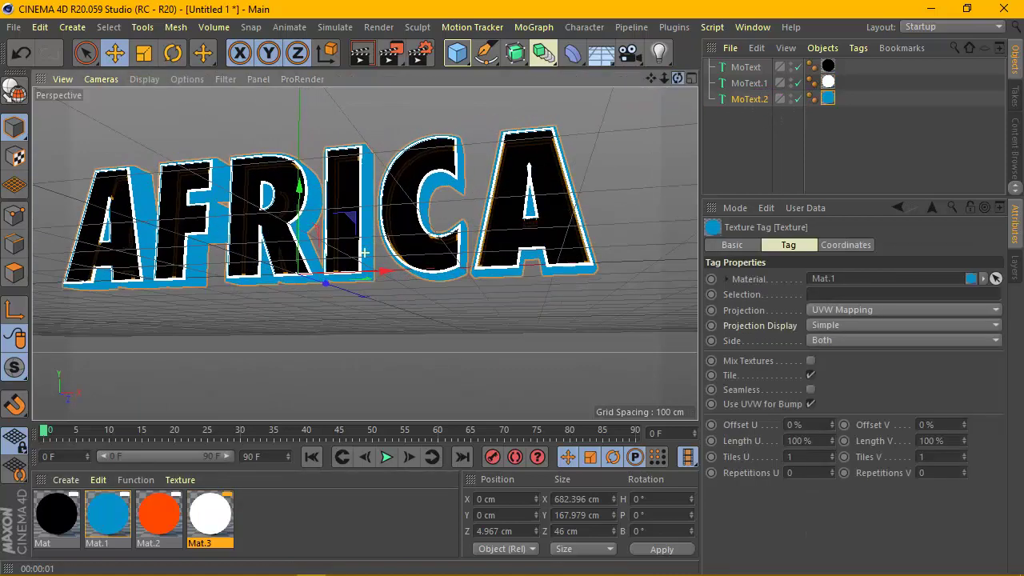
pyautogui.scroll(2, 424, 192)
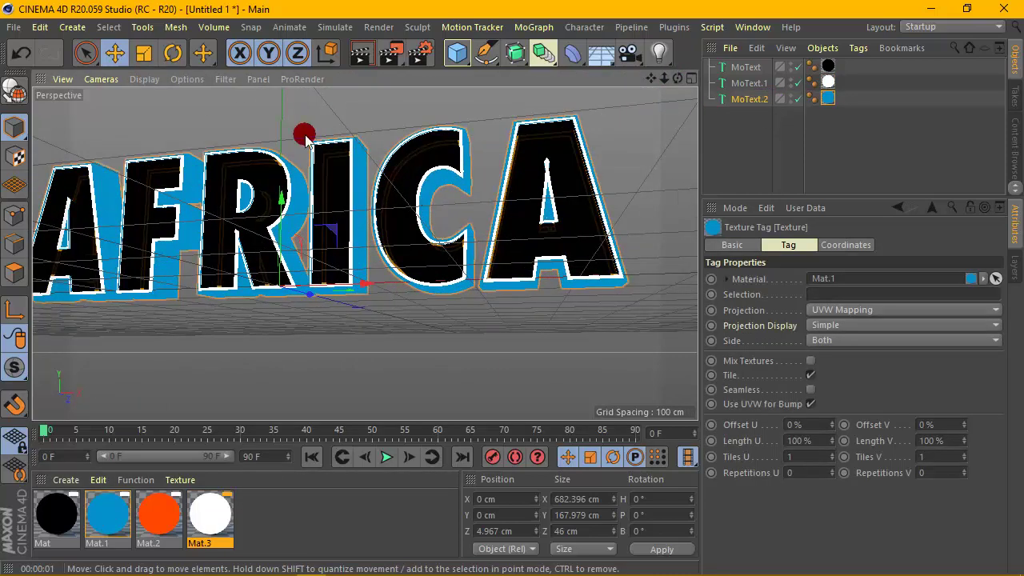
pyautogui.click(360, 55)
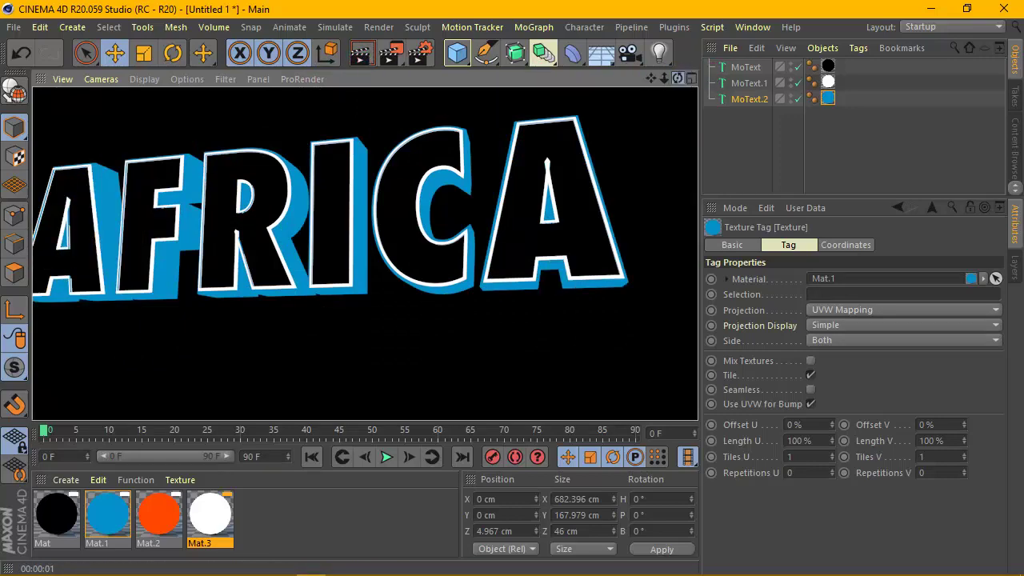
# Render the AFRICA text from a closer angle and inspect its black, white and blue layers from several sides.
pyautogui.moveTo(678, 80); pyautogui.dragTo(708, 48)
pyautogui.scroll(3, 600, 138)
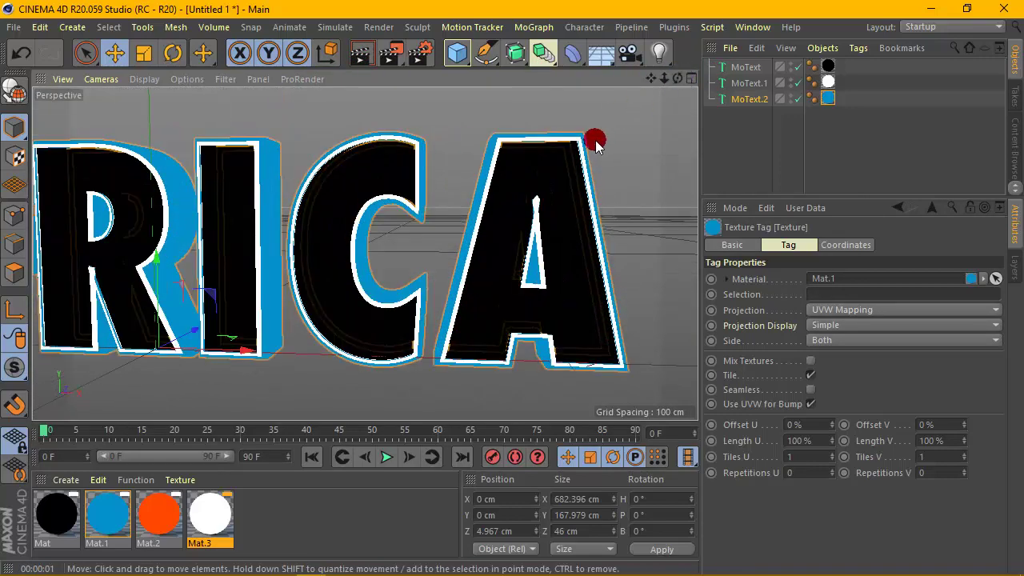
pyautogui.scroll(-2, 596, 142)
pyautogui.click(361, 53)
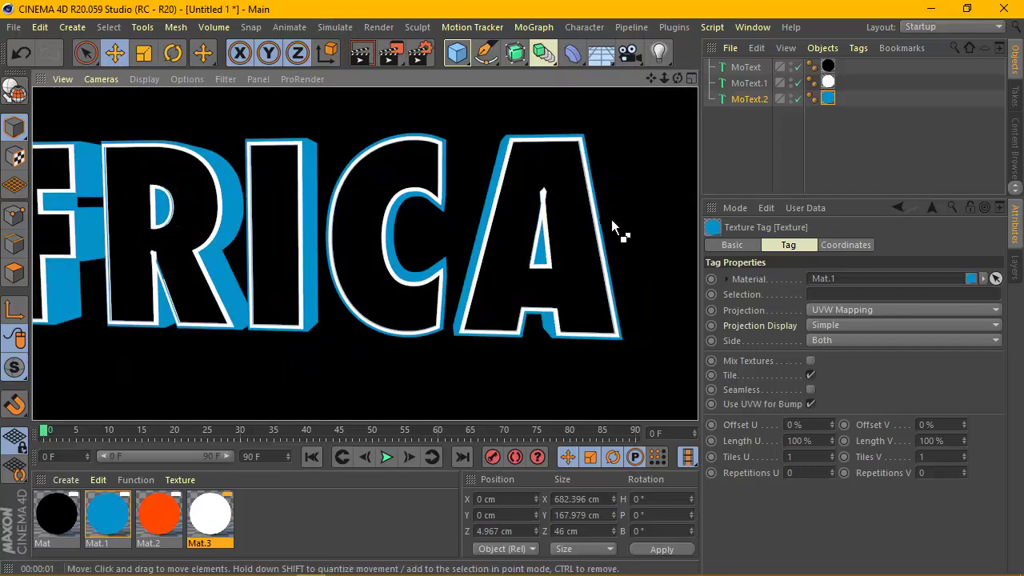
pyautogui.scroll(-3, 610, 217)
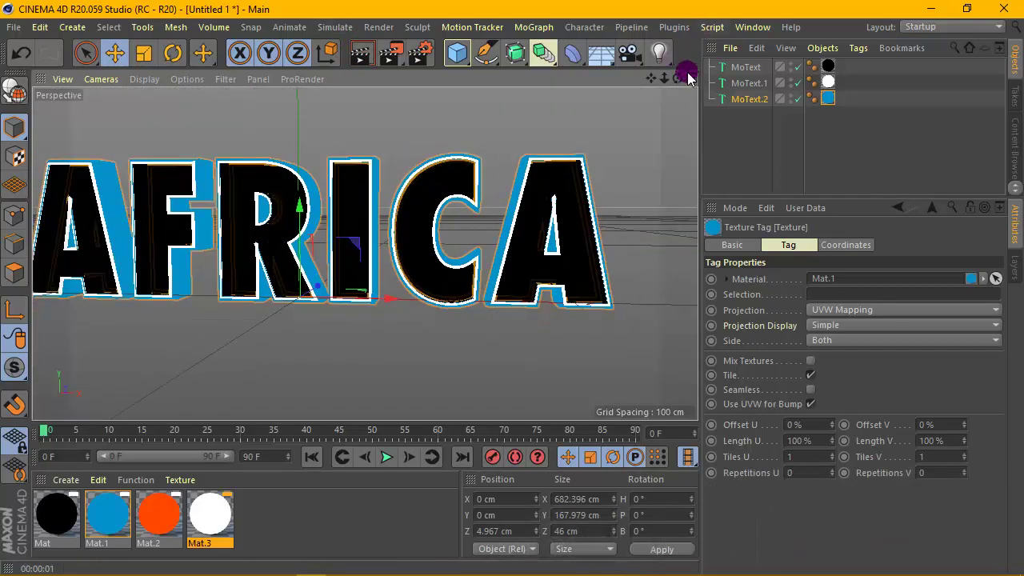
pyautogui.moveTo(678, 78); pyautogui.dragTo(559, 182)
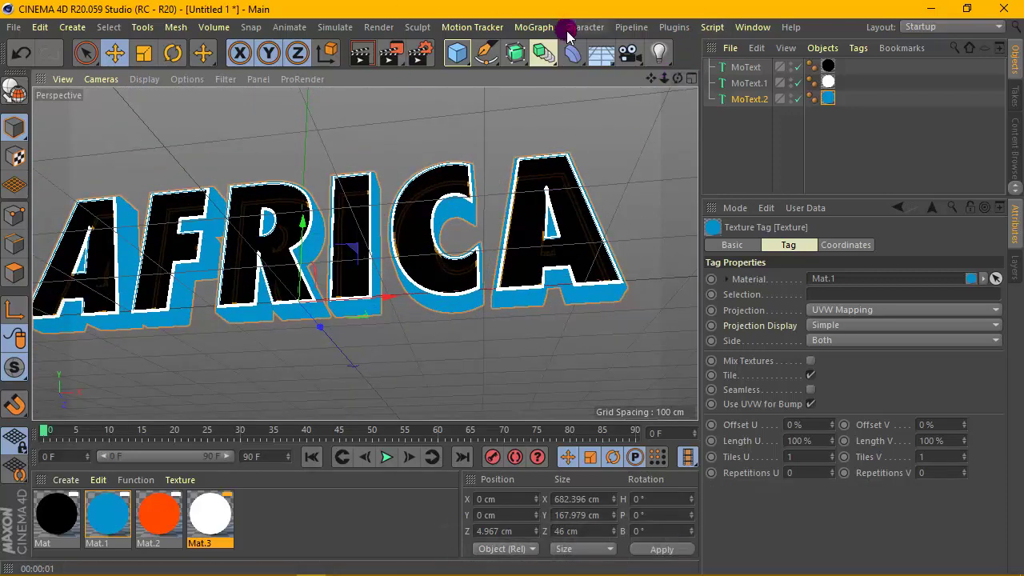
# Create a Null and group the three MoText objects under it, leaving the collapsed Null selected.
pyautogui.moveTo(457, 53); pyautogui.dragTo(533, 81)
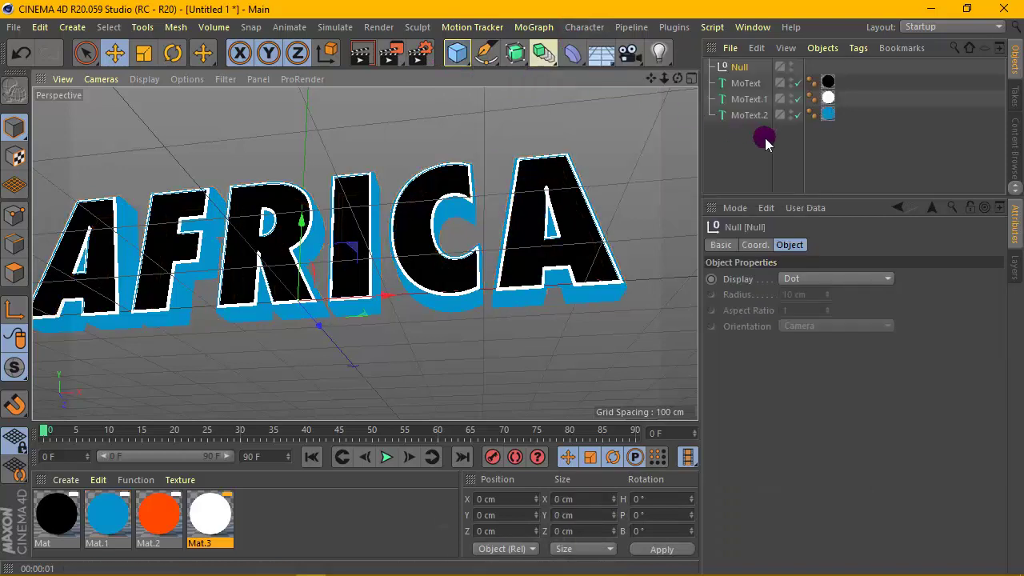
pyautogui.moveTo(771, 162); pyautogui.dragTo(738, 68)
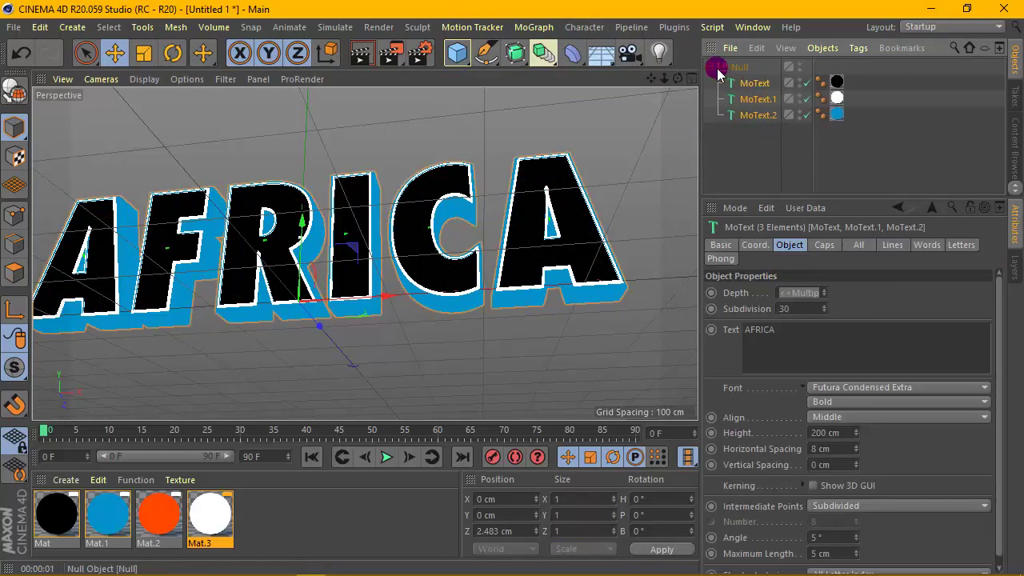
pyautogui.click(736, 66)
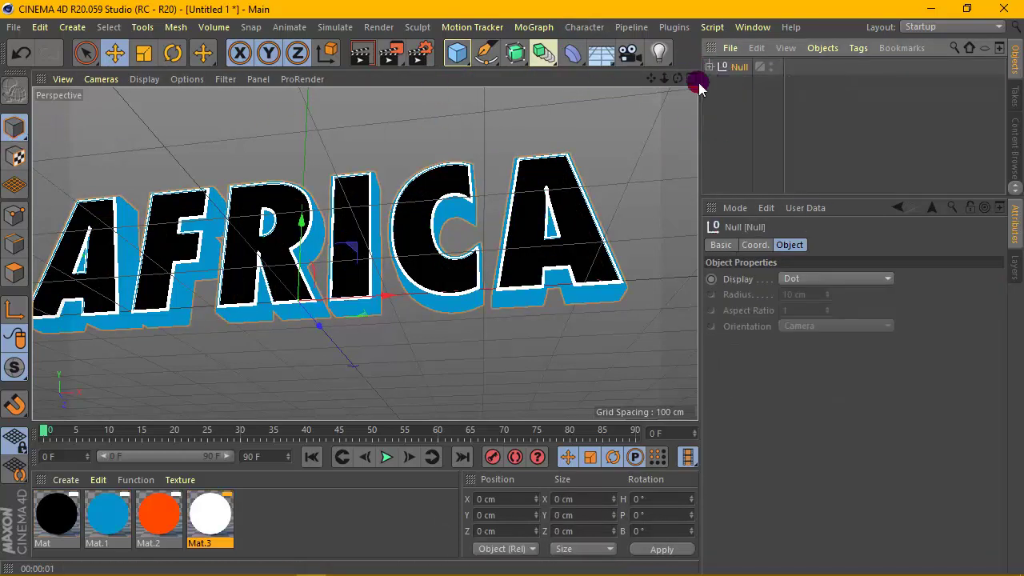
# Select the Null's children and make the three texts editable down to their individual letters and caps, with the whole hierarchy selected.
pyautogui.rightClick(738, 68)
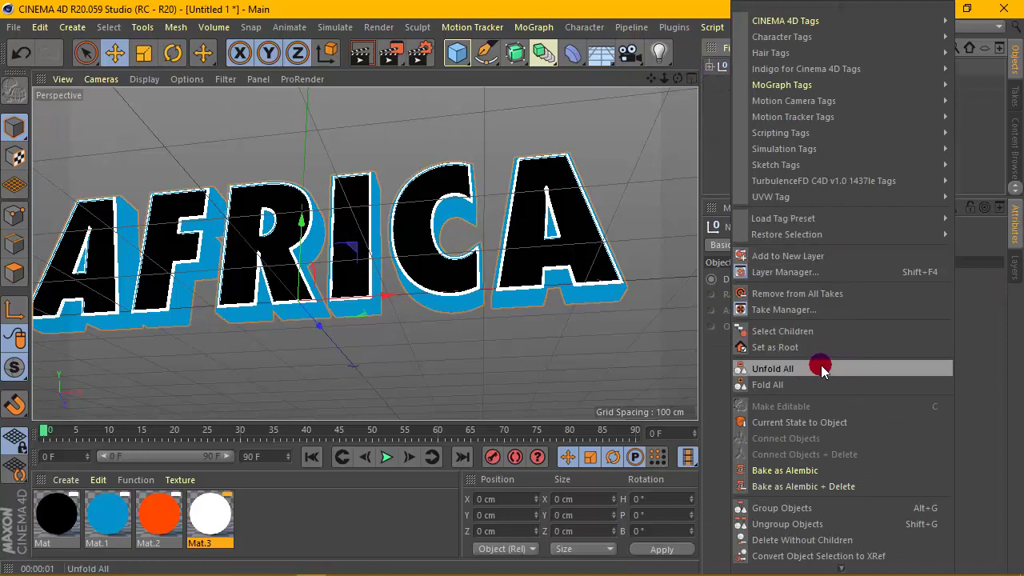
pyautogui.click(796, 330)
pyautogui.rightClick(730, 80)
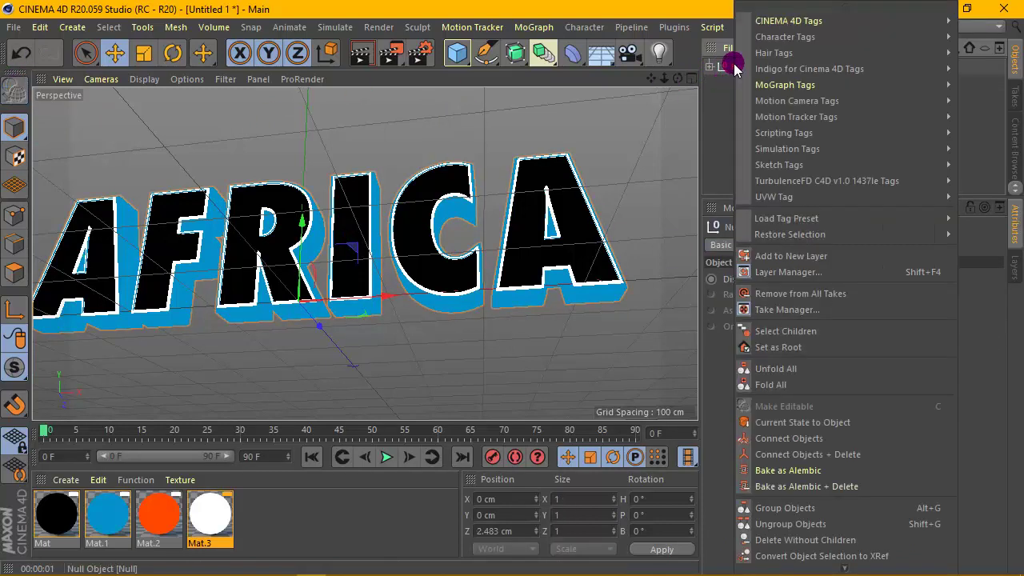
pyautogui.click(835, 331)
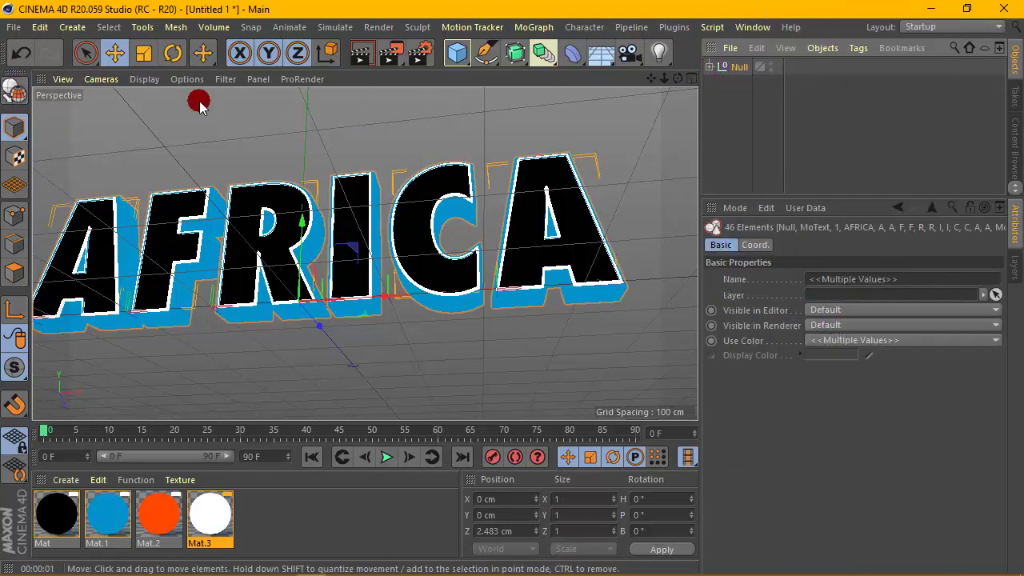
pyautogui.rightClick(737, 71)
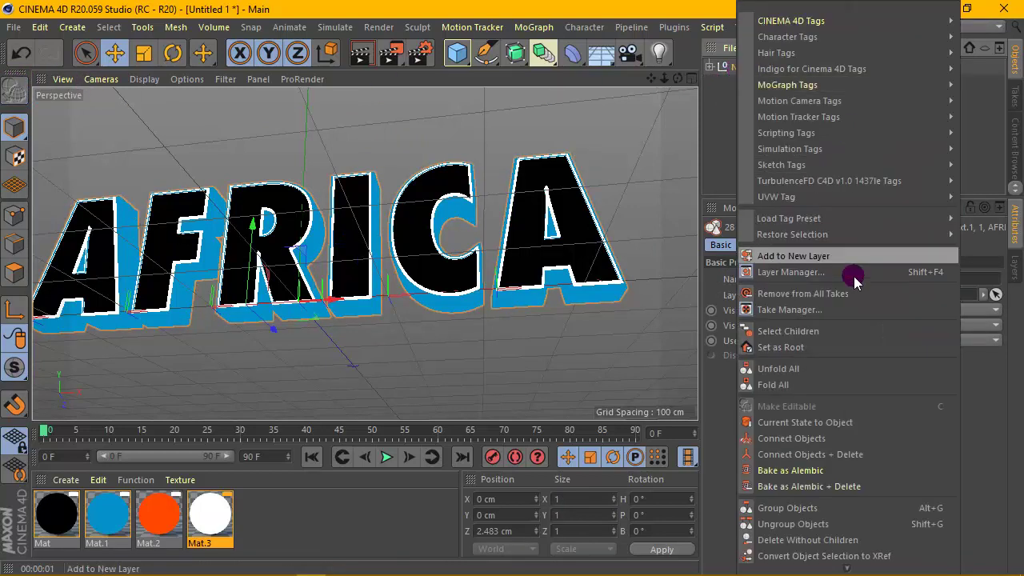
pyautogui.click(830, 331)
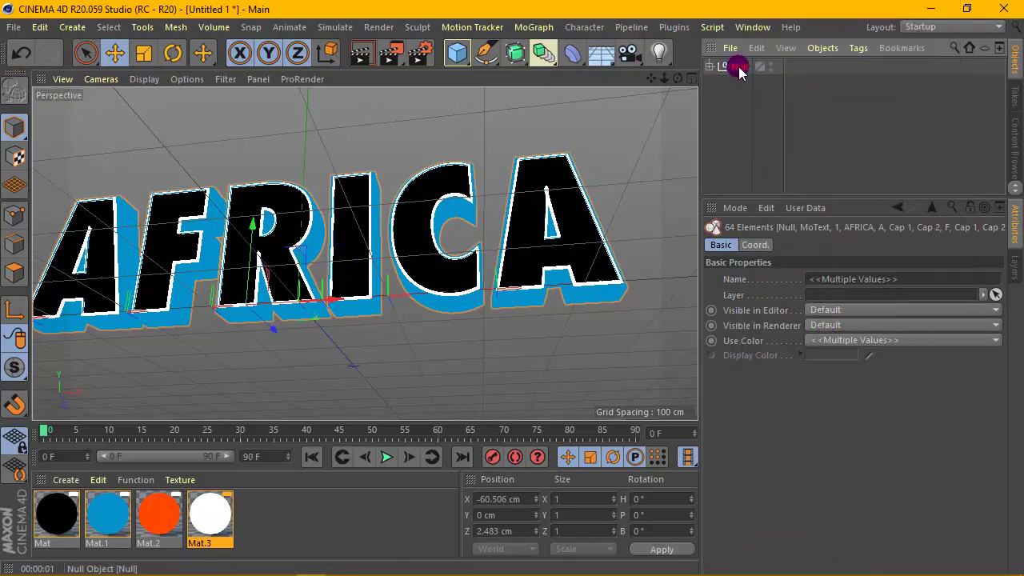
# Merge the whole selected Null hierarchy into a single polygon object with Connect Objects + Delete.
pyautogui.rightClick(738, 71)
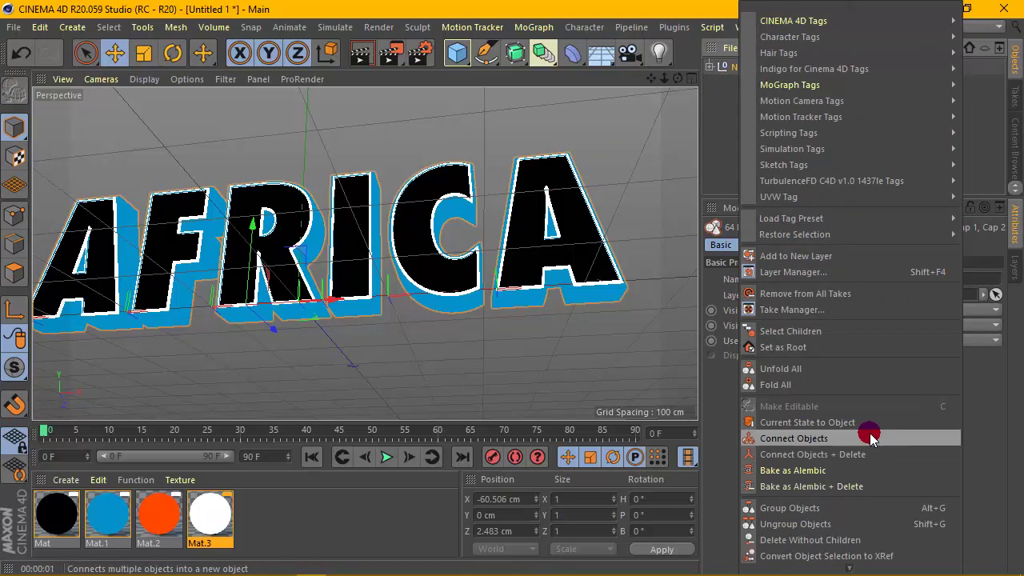
pyautogui.click(720, 216)
pyautogui.rightClick(728, 69)
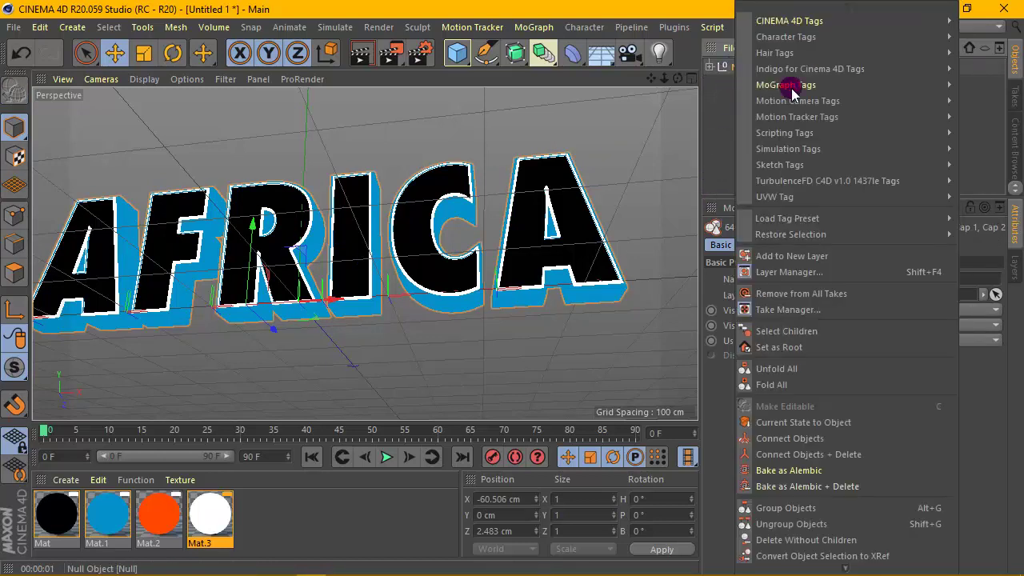
pyautogui.click(838, 331)
pyautogui.rightClick(739, 102)
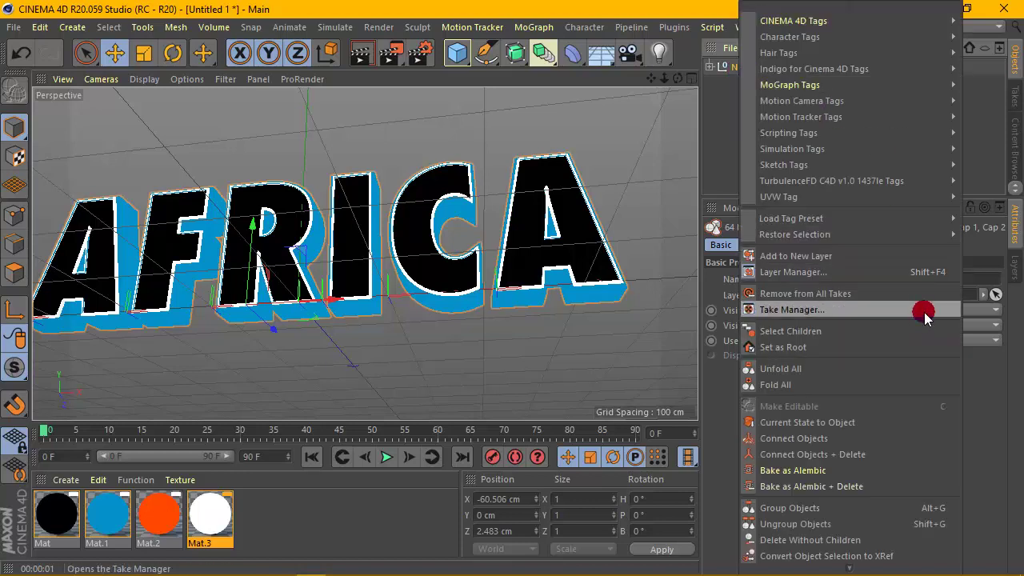
pyautogui.click(850, 455)
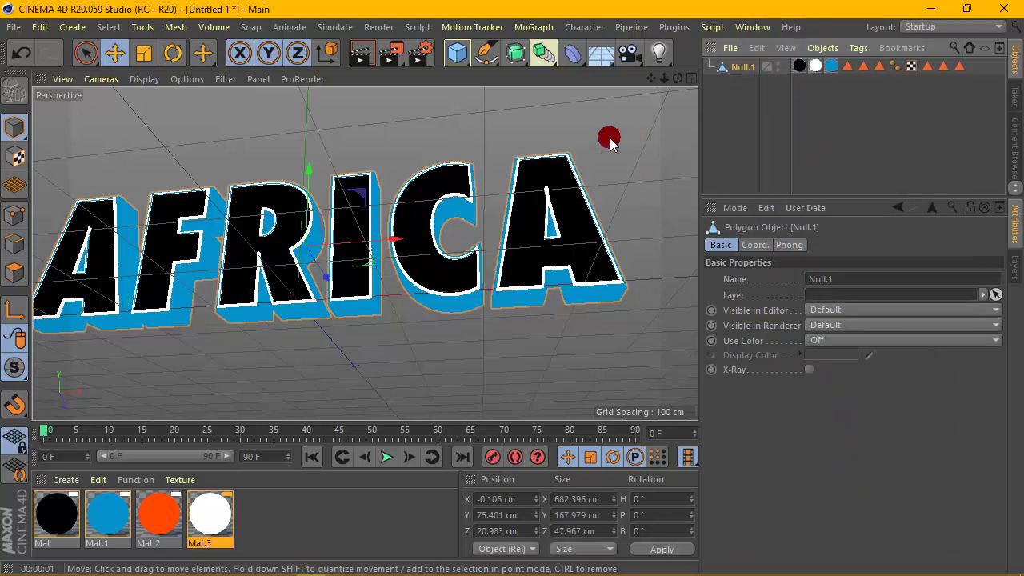
# In polygon mode, select the downward-facing side faces of all the AFRICA letters with Phong Break Selection.
pyautogui.moveTo(651, 78); pyautogui.dragTo(387, 140)
pyautogui.click(14, 273)
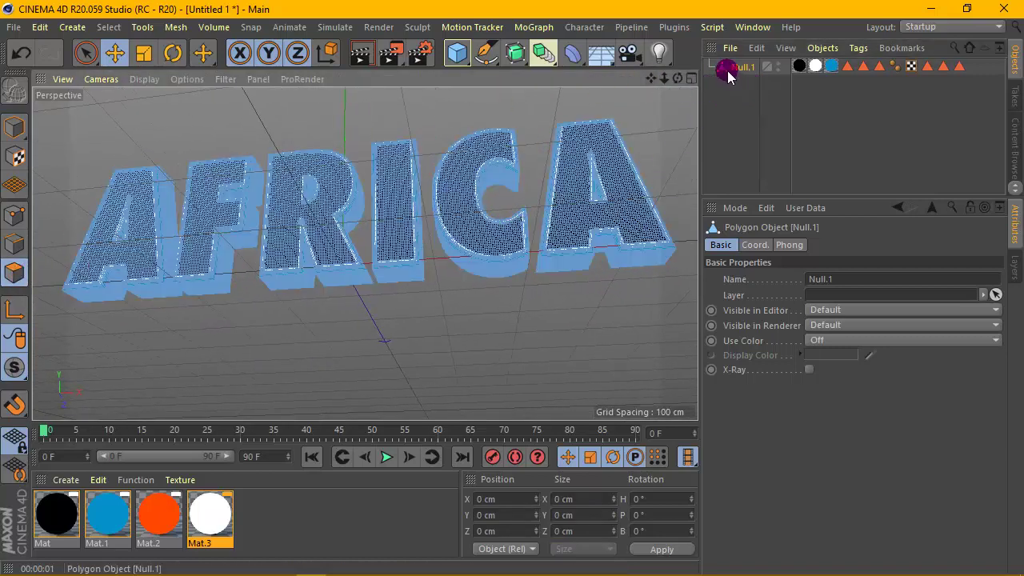
pyautogui.click(142, 28)
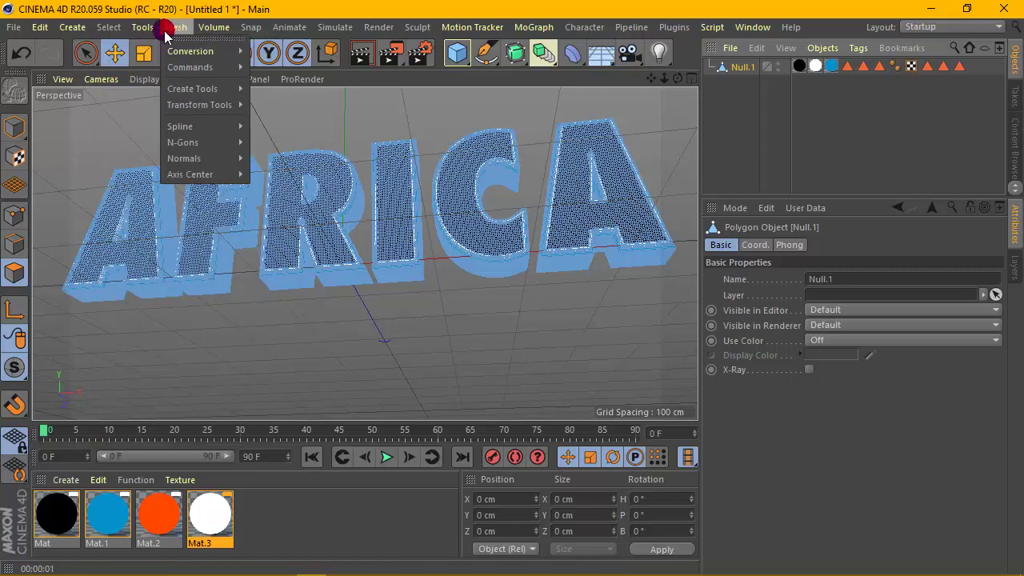
pyautogui.moveTo(112, 29)
pyautogui.click(130, 216)
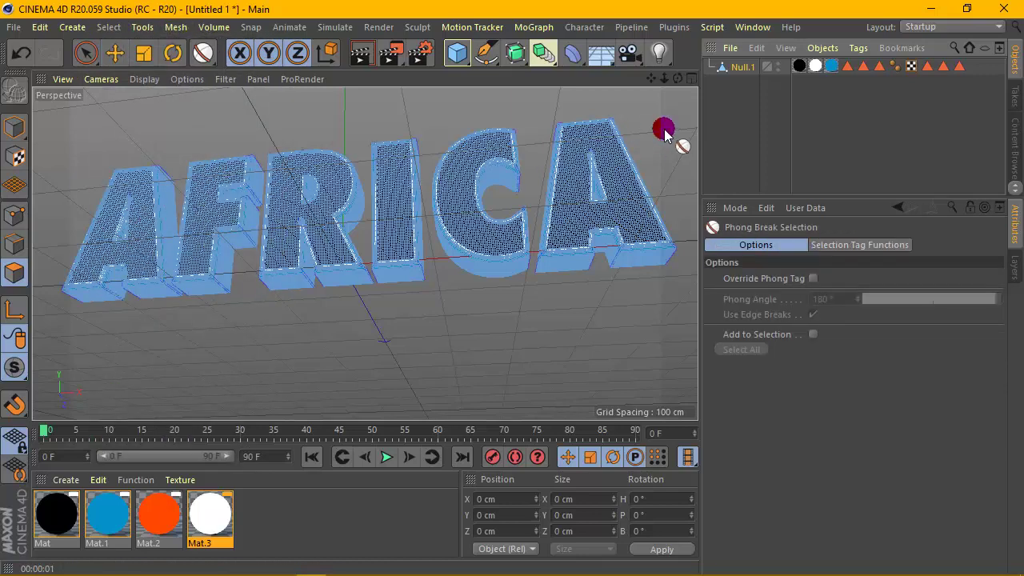
pyautogui.moveTo(682, 80); pyautogui.dragTo(677, 73)
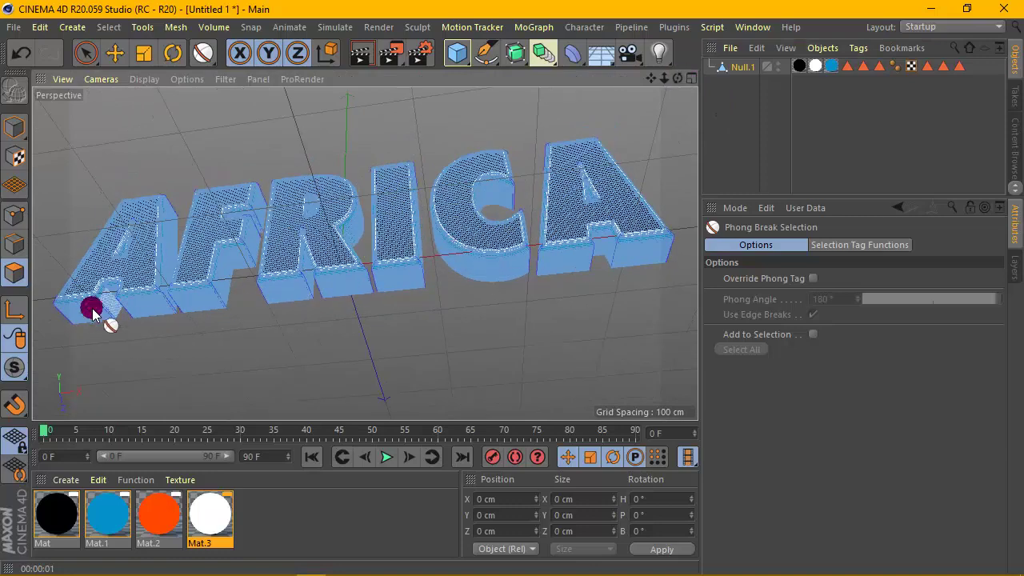
pyautogui.scroll(2, 76, 315)
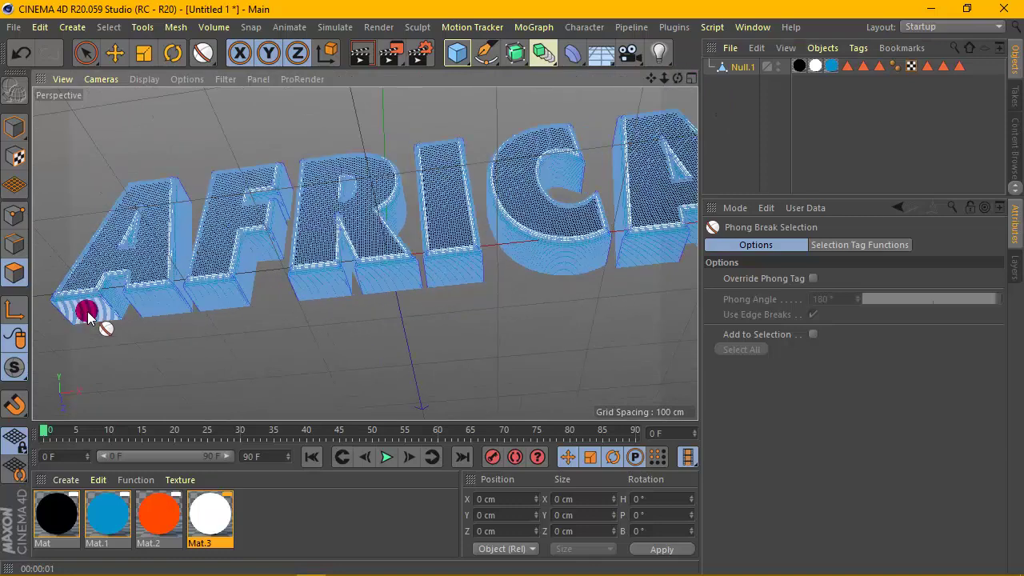
pyautogui.click(88, 314)
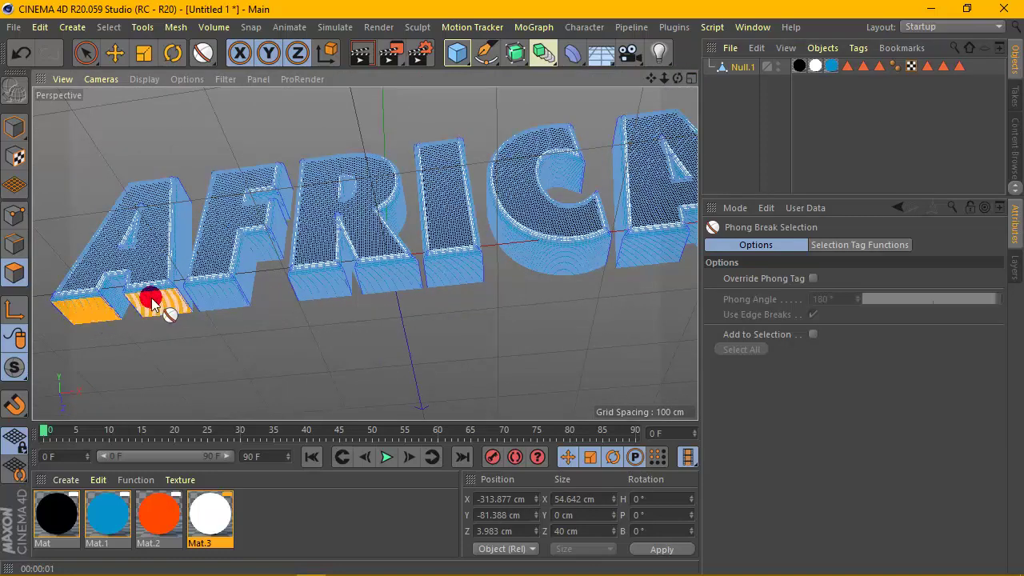
pyautogui.moveTo(194, 300)
pyautogui.mouseDown()
pyautogui.moveTo(533, 265)
pyautogui.moveTo(622, 172)
pyautogui.mouseUp()
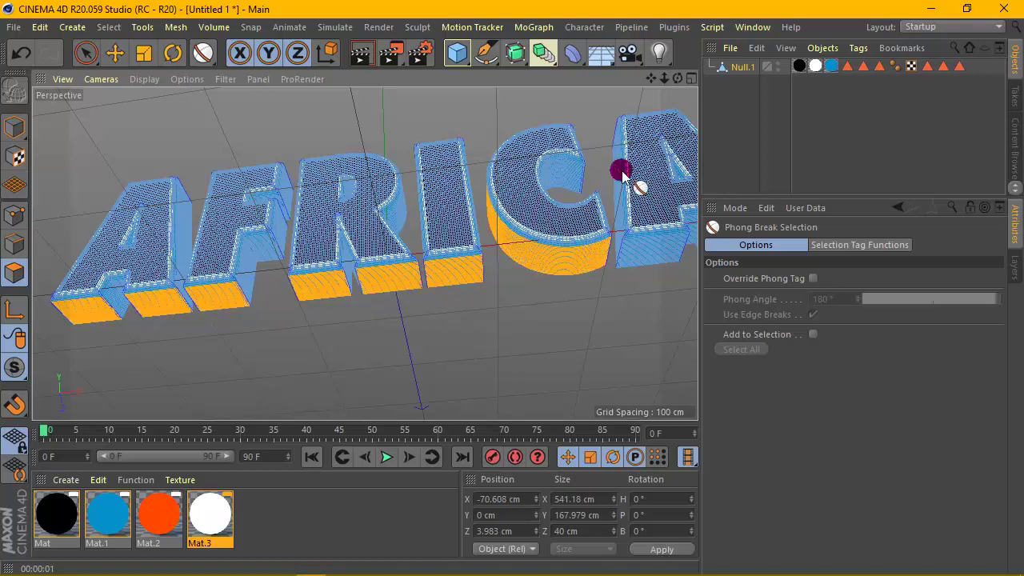
pyautogui.moveTo(651, 77); pyautogui.dragTo(554, 77)
pyautogui.click(547, 253)
pyautogui.click(632, 252)
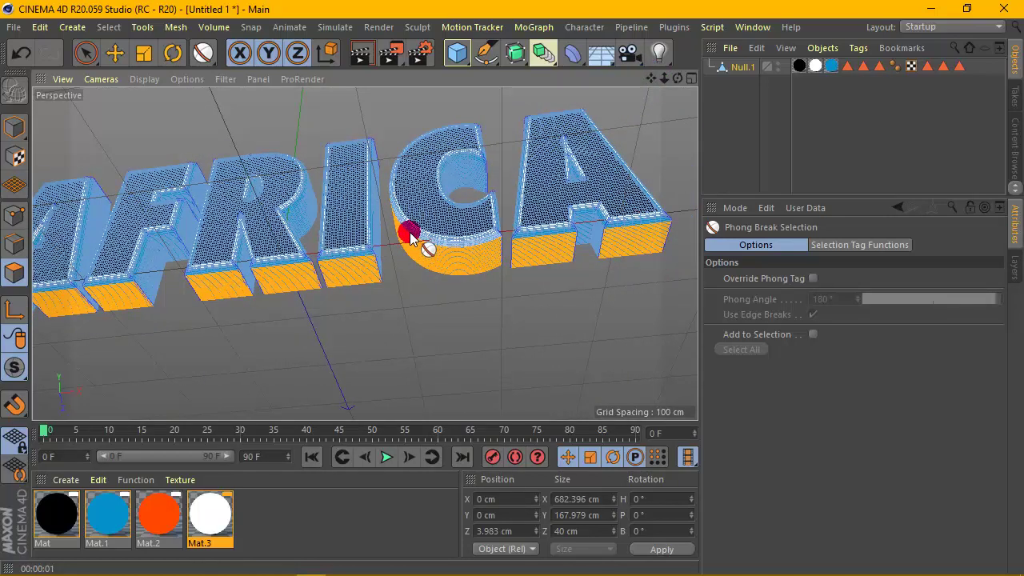
# Apply the orange Mat.2 material to the selected underside faces and render the active view.
pyautogui.scroll(-2, 321, 268)
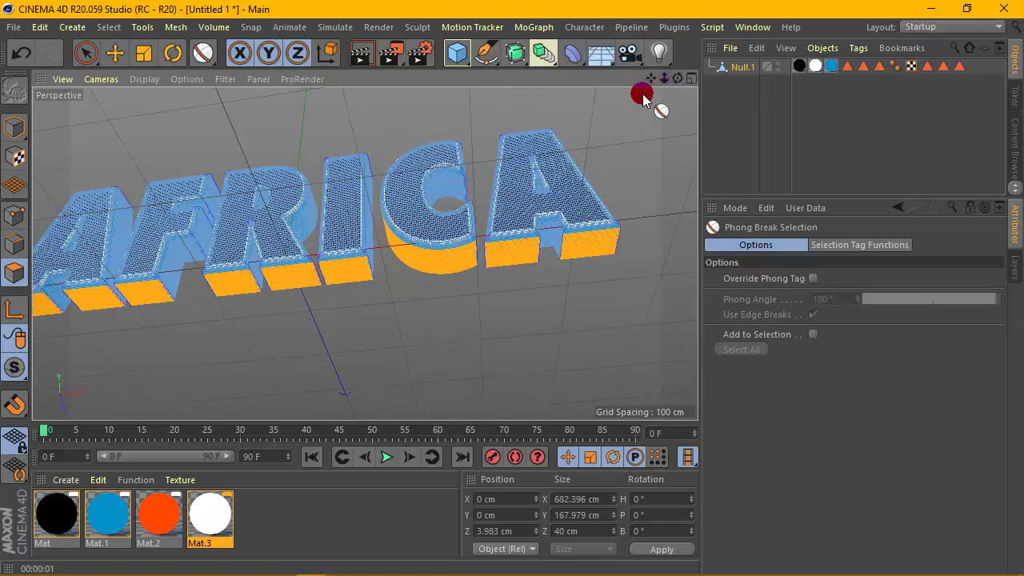
pyautogui.moveTo(651, 79); pyautogui.dragTo(729, 67)
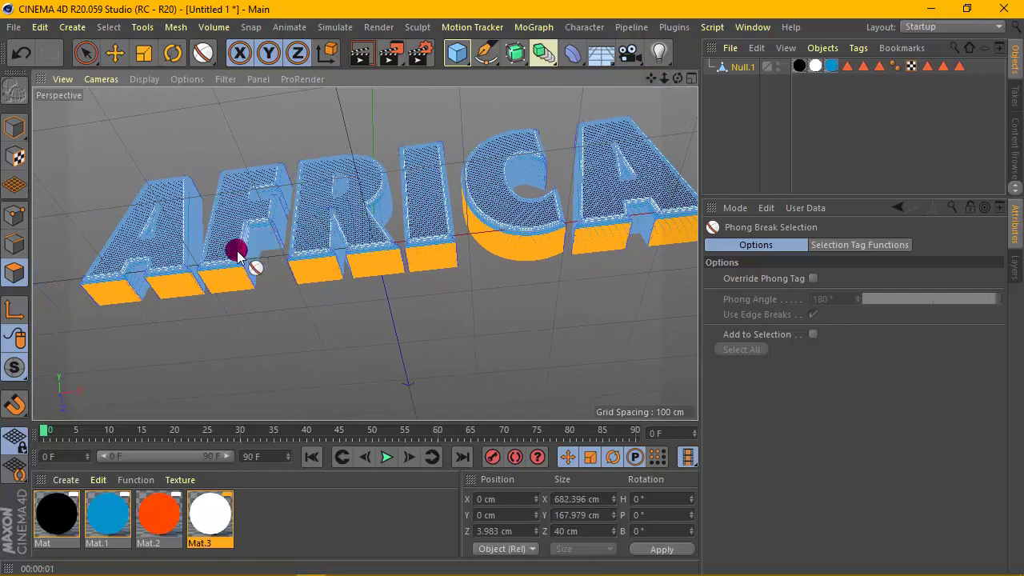
pyautogui.rightClick(168, 524)
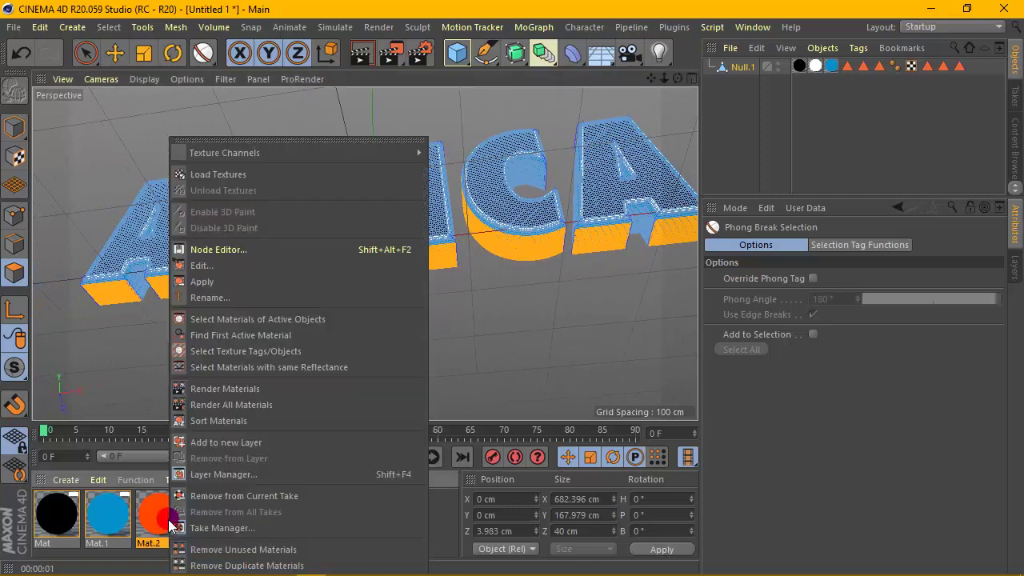
pyautogui.click(202, 282)
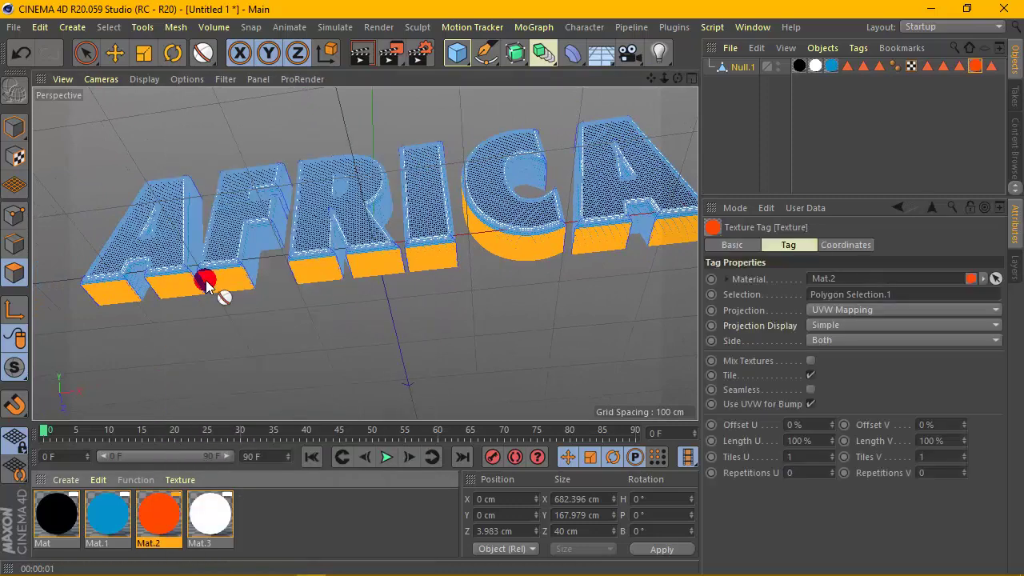
pyautogui.click(362, 52)
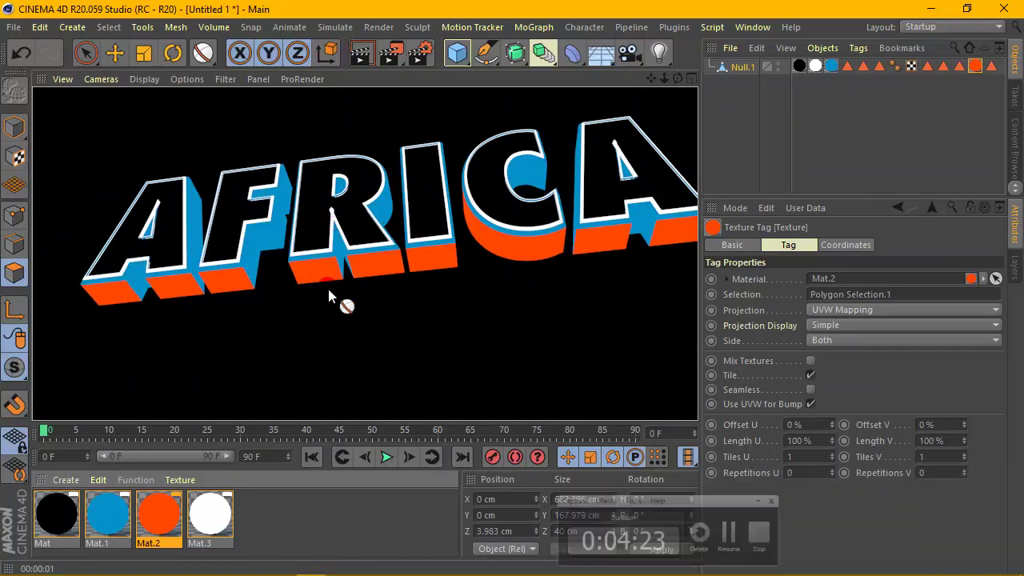
# Render the AFRICA text again from a lower, more frontal angle to check the orange undersides.
pyautogui.click(258, 165)
pyautogui.moveTo(678, 79); pyautogui.dragTo(654, 111)
pyautogui.scroll(2, 435, 207)
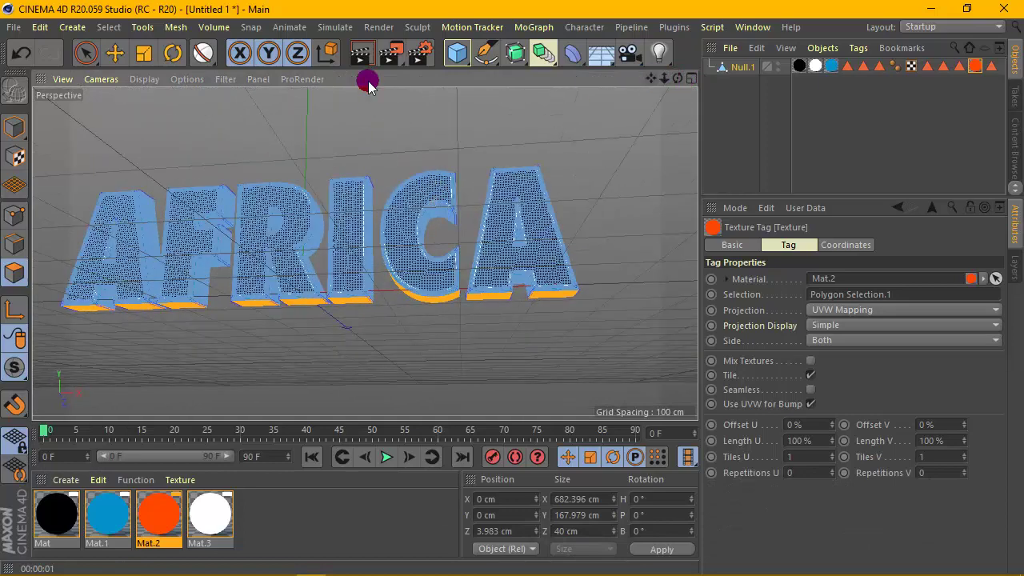
pyautogui.click(361, 53)
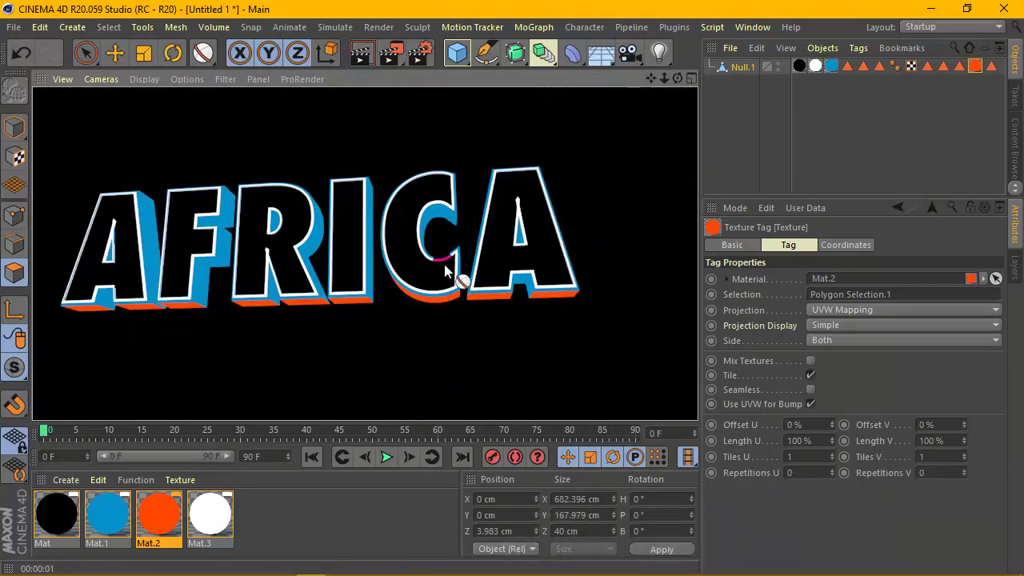
# Set the luminance colour of the orange Mat.2 material to a hue of 15° at full saturation and value.
pyautogui.click(146, 53)
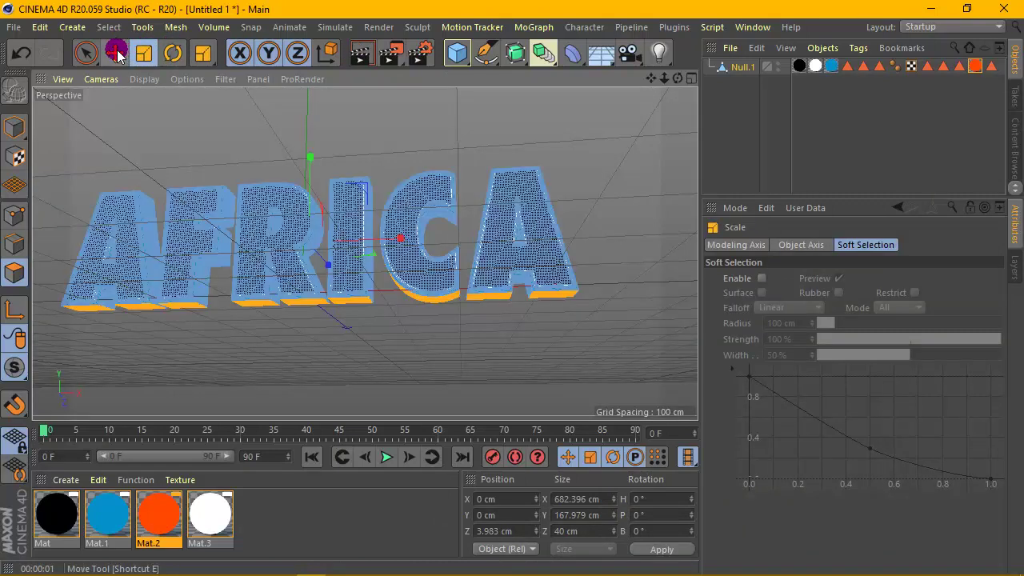
pyautogui.doubleClick(158, 516)
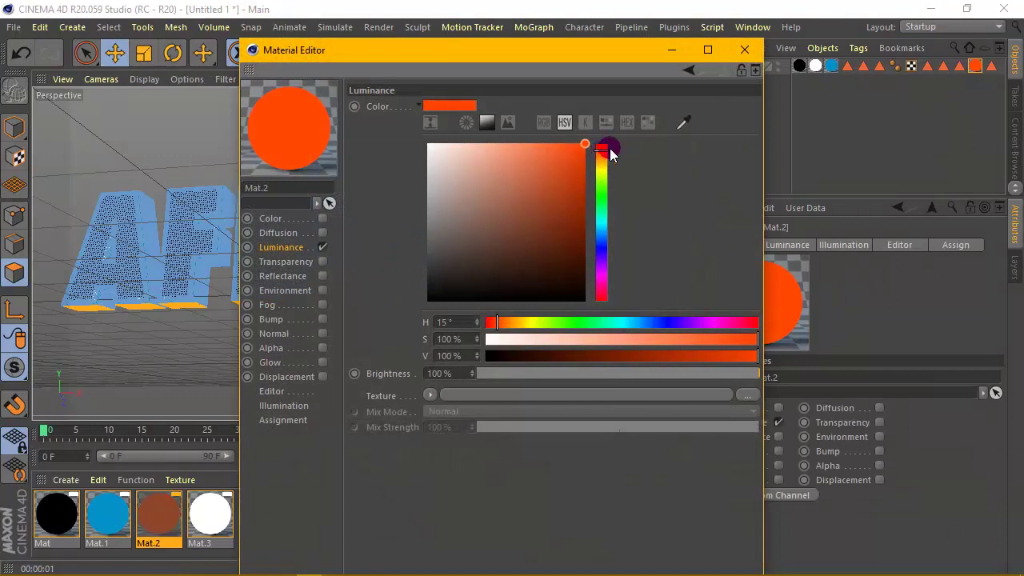
pyautogui.click(744, 49)
# Set Mat.1's luminance colour to hue 200°, saturation 100% and value about 71%, and render the active view.
pyautogui.click(121, 502)
pyautogui.doubleClick(121, 502)
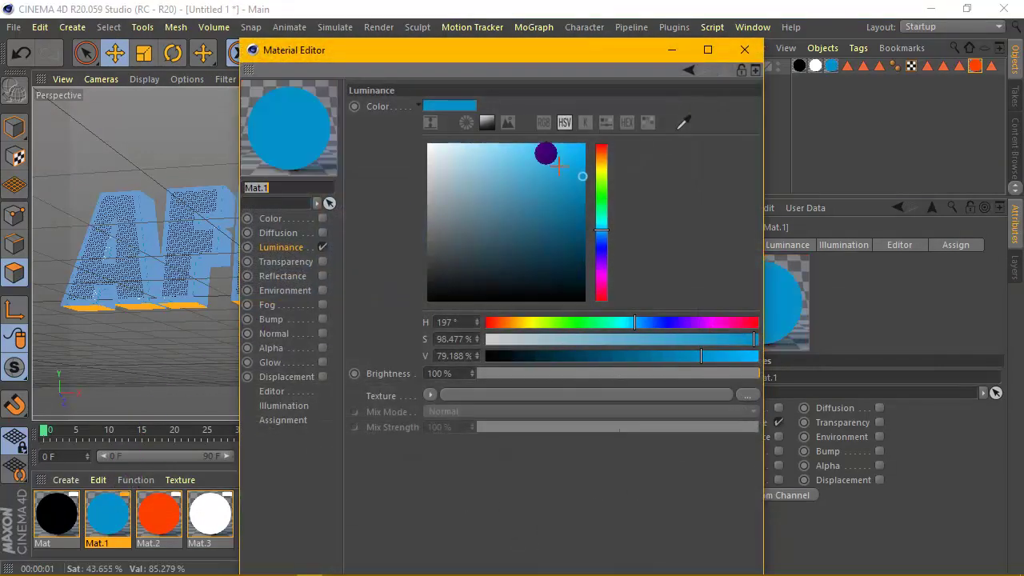
pyautogui.click(586, 190)
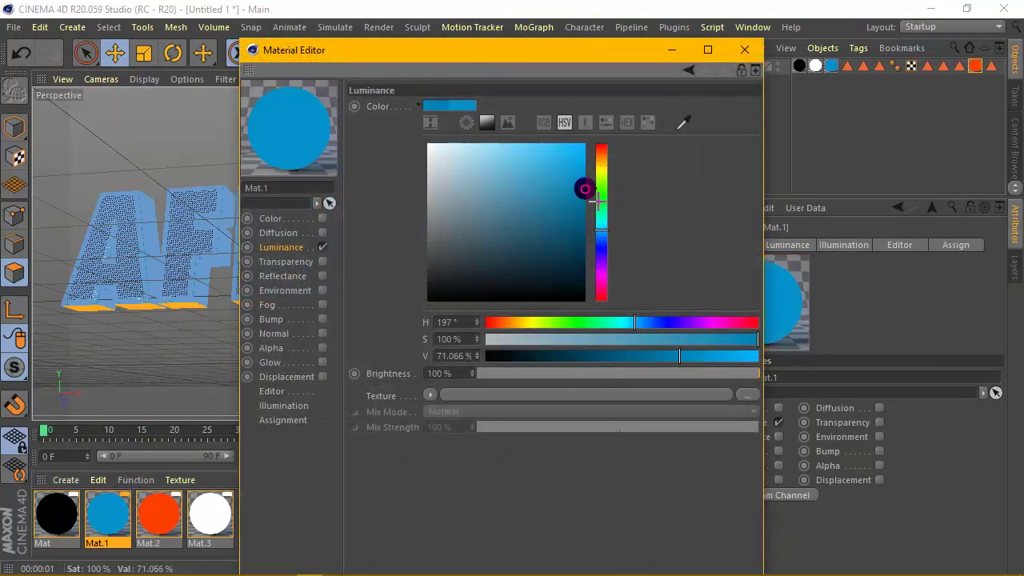
pyautogui.click(602, 231)
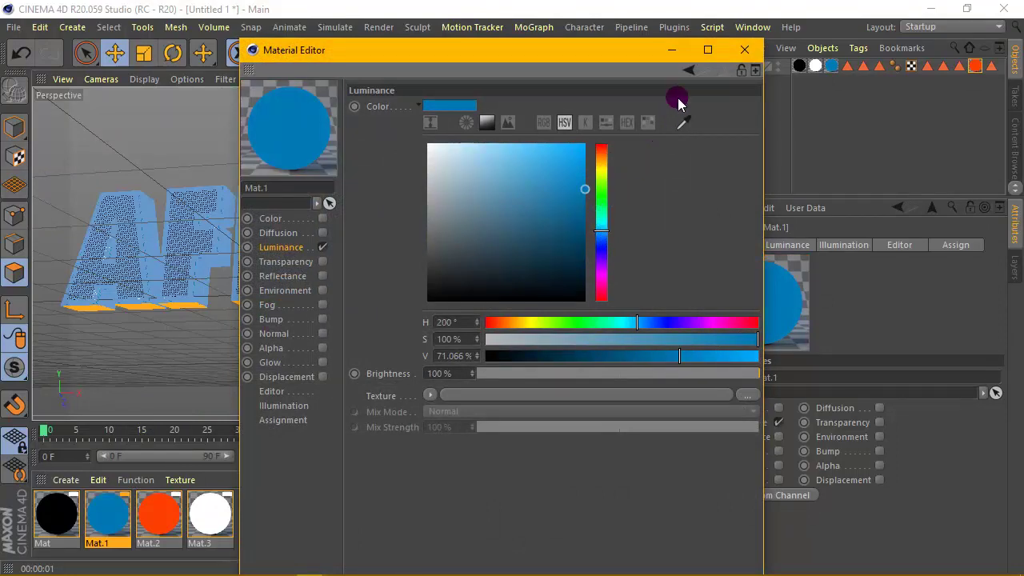
pyautogui.click(744, 50)
pyautogui.click(360, 53)
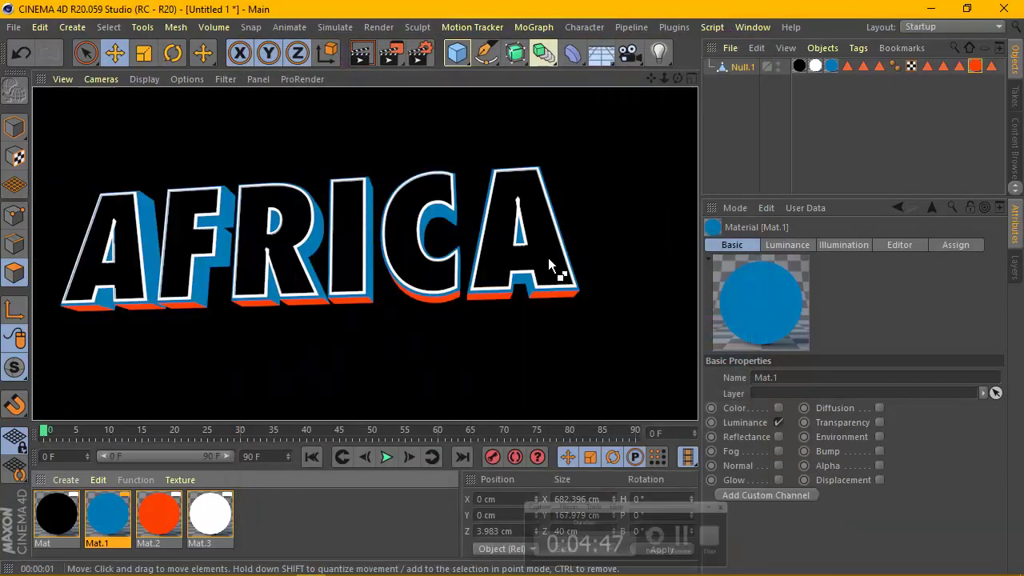
# Return to Model mode, add a Bend deformer and raise it to about 51 cm in Y, around the text's mid-height.
pyautogui.click(272, 274)
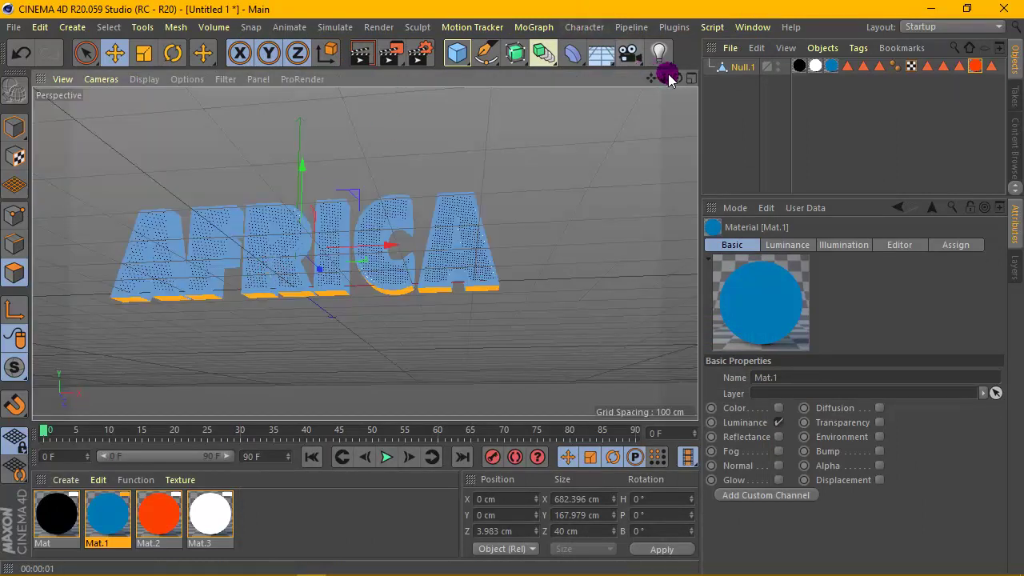
pyautogui.moveTo(677, 79); pyautogui.dragTo(47, 90)
pyautogui.click(8, 126)
pyautogui.click(117, 134)
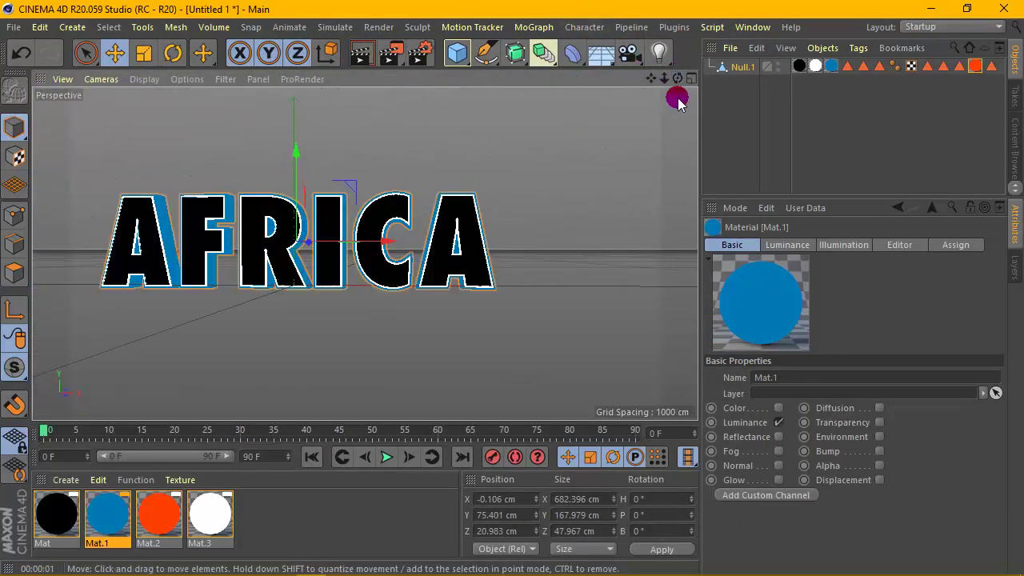
pyautogui.moveTo(654, 80); pyautogui.dragTo(696, 87)
pyautogui.scroll(1, 420, 210)
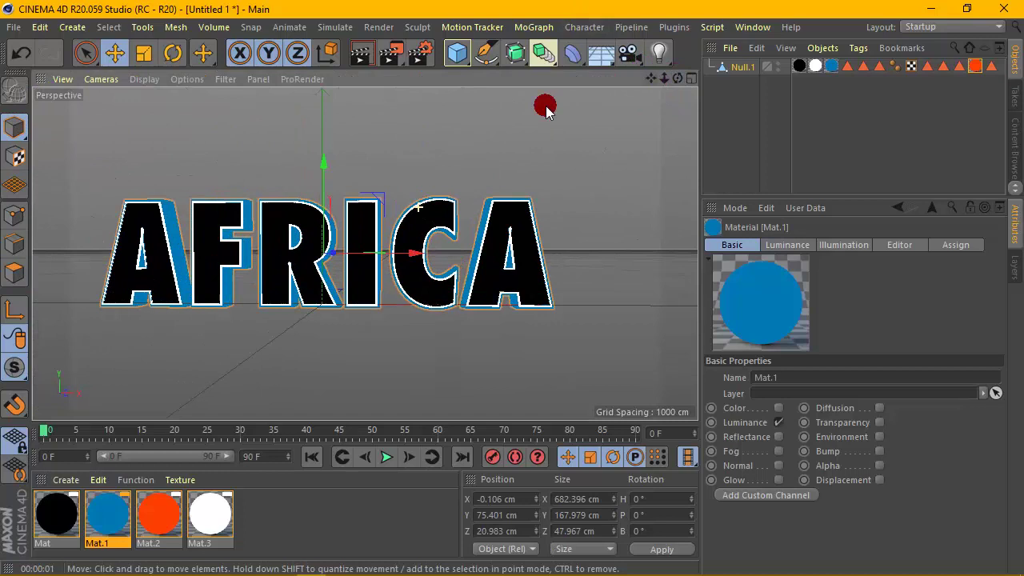
pyautogui.click(573, 53)
pyautogui.click(171, 82)
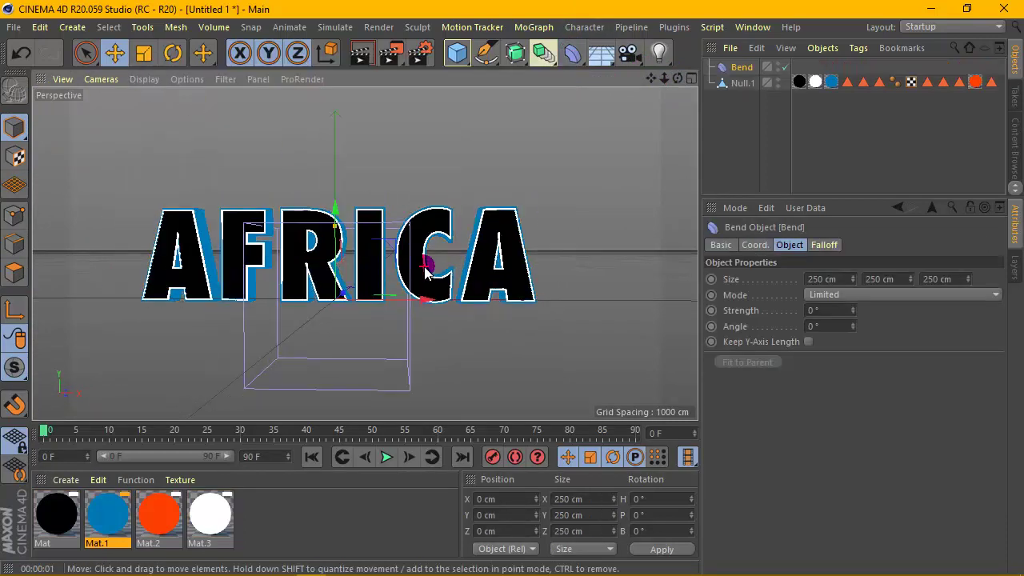
pyautogui.scroll(-1, 427, 272)
pyautogui.moveTo(339, 189); pyautogui.dragTo(345, 177)
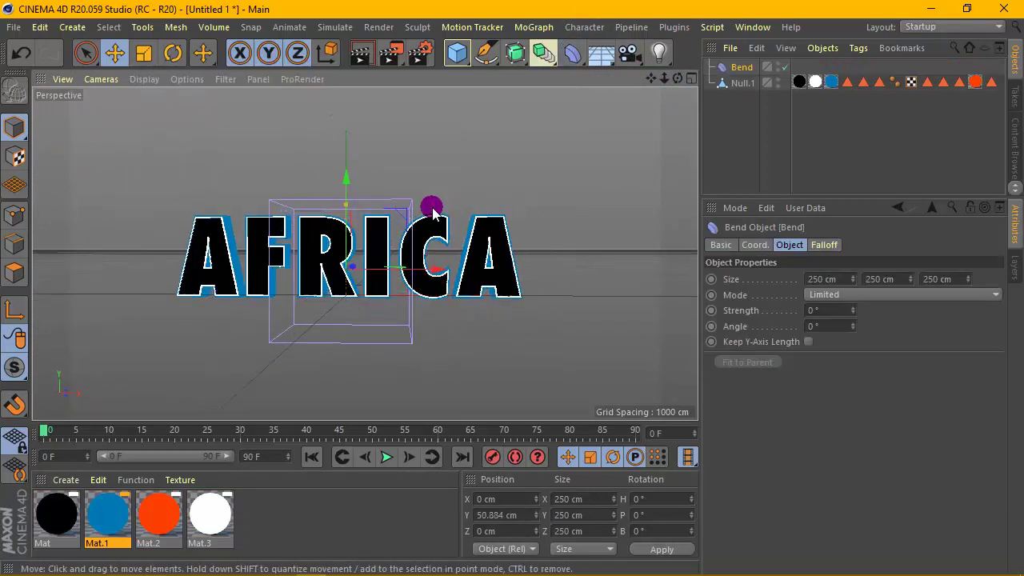
# Rotate the Bend deformer to a bank angle of -90°.
pyautogui.click(638, 531)
pyautogui.write('9')
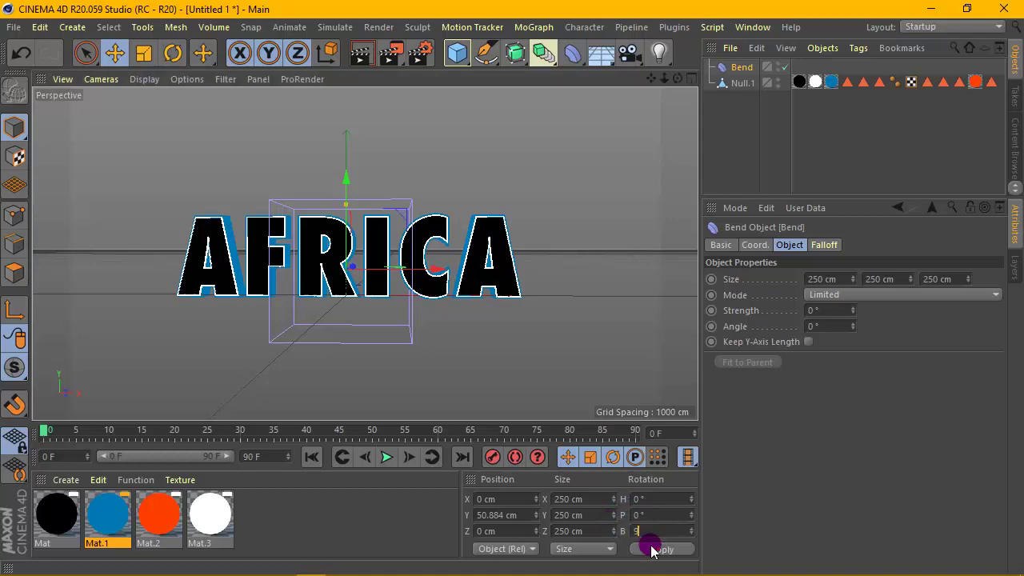
pyautogui.write('0')
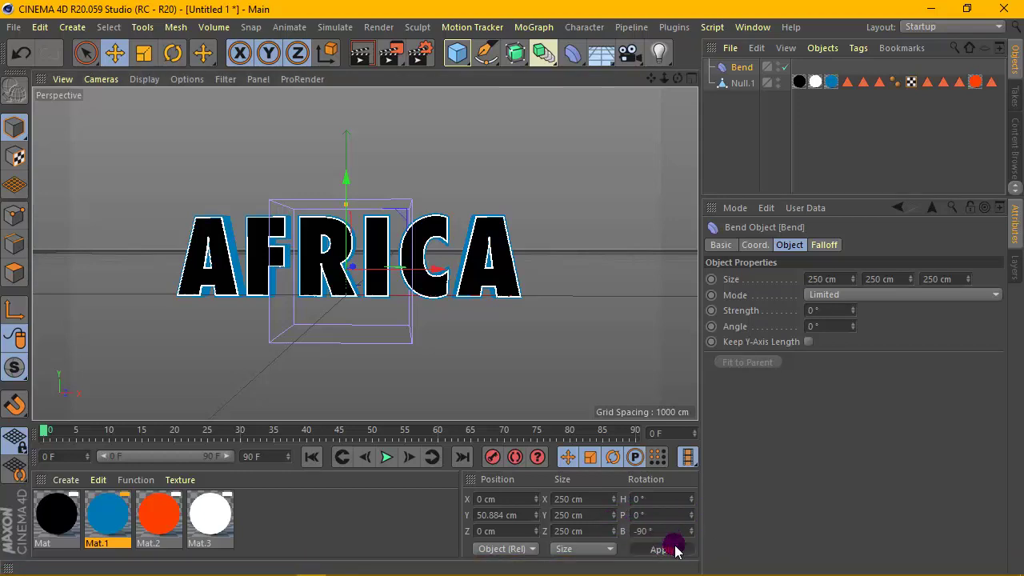
pyautogui.click(662, 550)
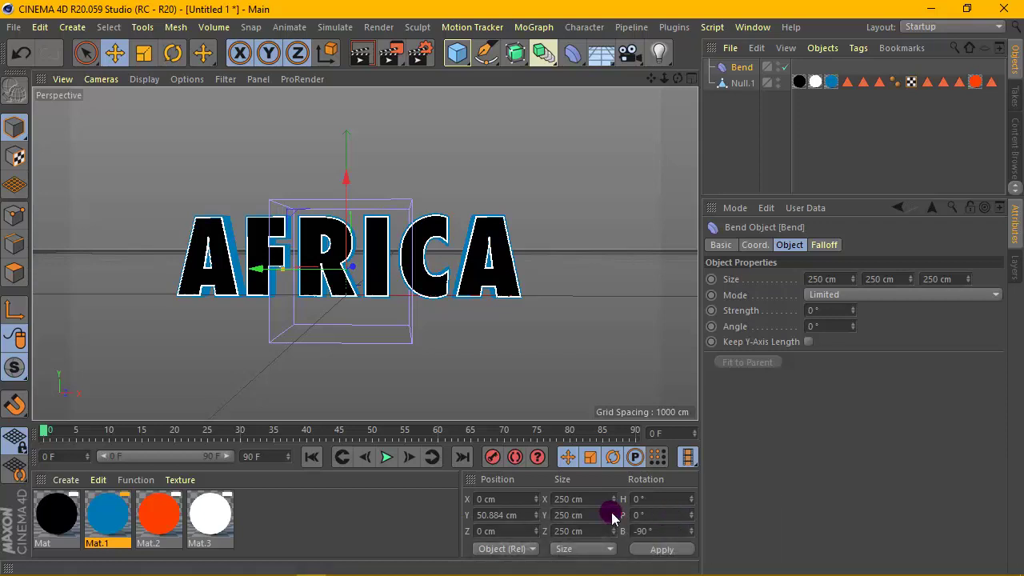
# Resize the Bend deformer's box to 237 cm in X and 691 cm in Y so it encloses the whole text.
pyautogui.scroll(3, 444, 265)
pyautogui.moveTo(652, 77)
pyautogui.mouseDown()
pyautogui.moveTo(693, 83)
pyautogui.moveTo(670, 80)
pyautogui.mouseUp()
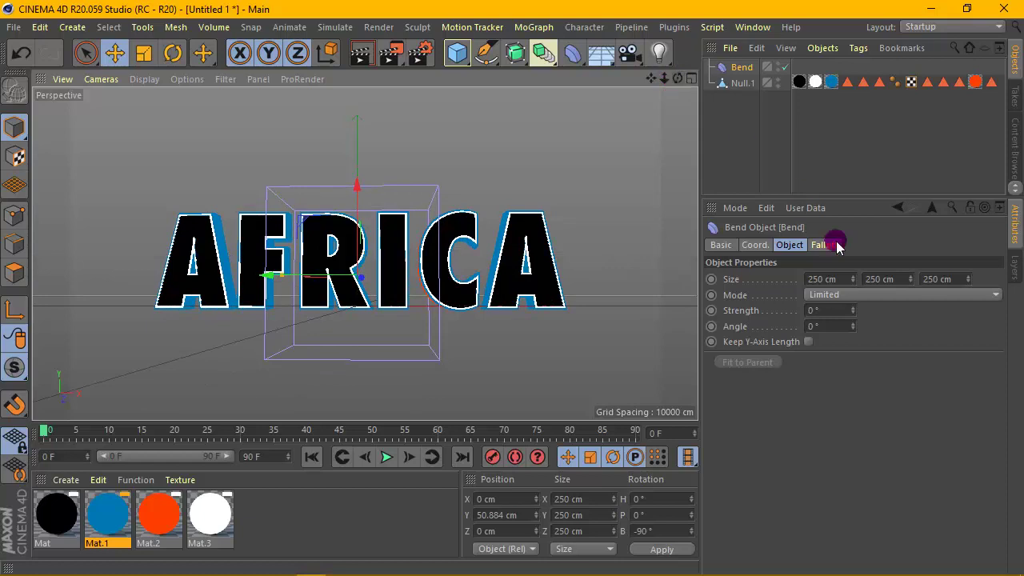
pyautogui.moveTo(853, 279); pyautogui.dragTo(909, 282)
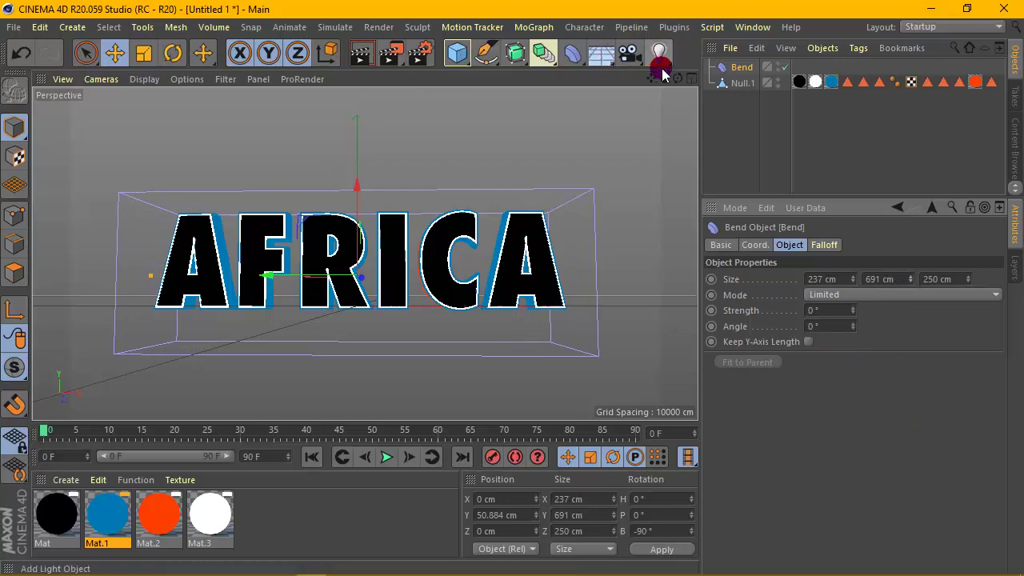
# Raise the Bend deformer to about 68 cm in Y, reduce its Z size to 89 cm and shift it to about 19.5 cm in Z.
pyautogui.moveTo(678, 78)
pyautogui.mouseDown()
pyautogui.moveTo(721, 82)
pyautogui.moveTo(687, 72)
pyautogui.moveTo(680, 80)
pyautogui.mouseUp()
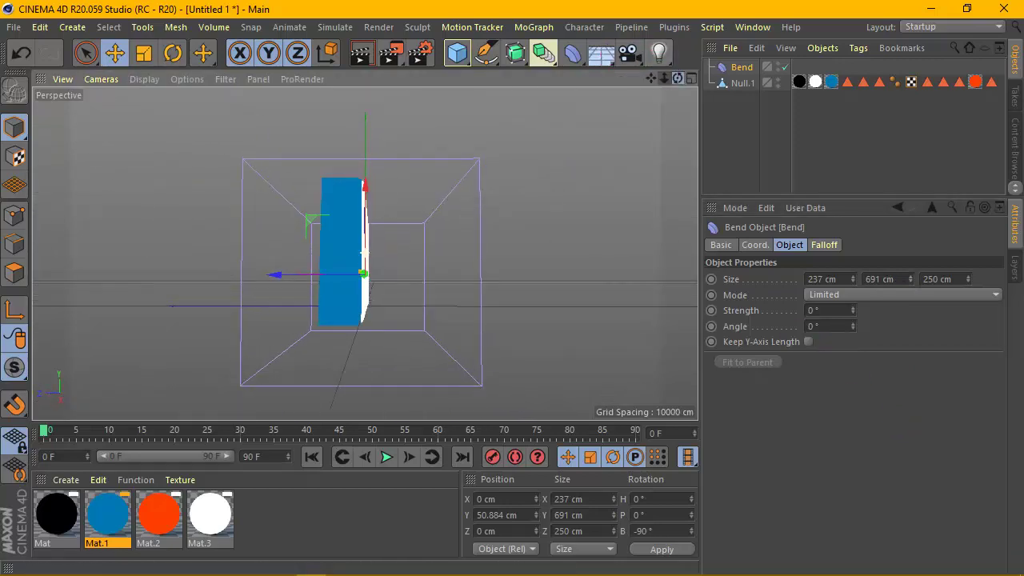
pyautogui.moveTo(367, 194); pyautogui.dragTo(365, 178)
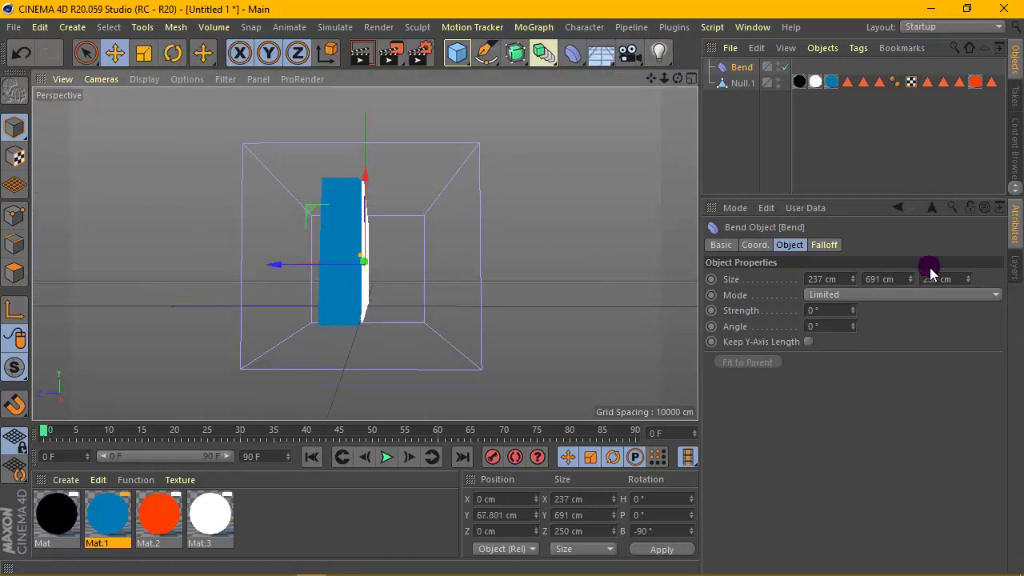
pyautogui.moveTo(973, 288); pyautogui.dragTo(973, 288)
pyautogui.moveTo(327, 265); pyautogui.dragTo(316, 271)
pyautogui.moveTo(678, 79); pyautogui.dragTo(457, 72)
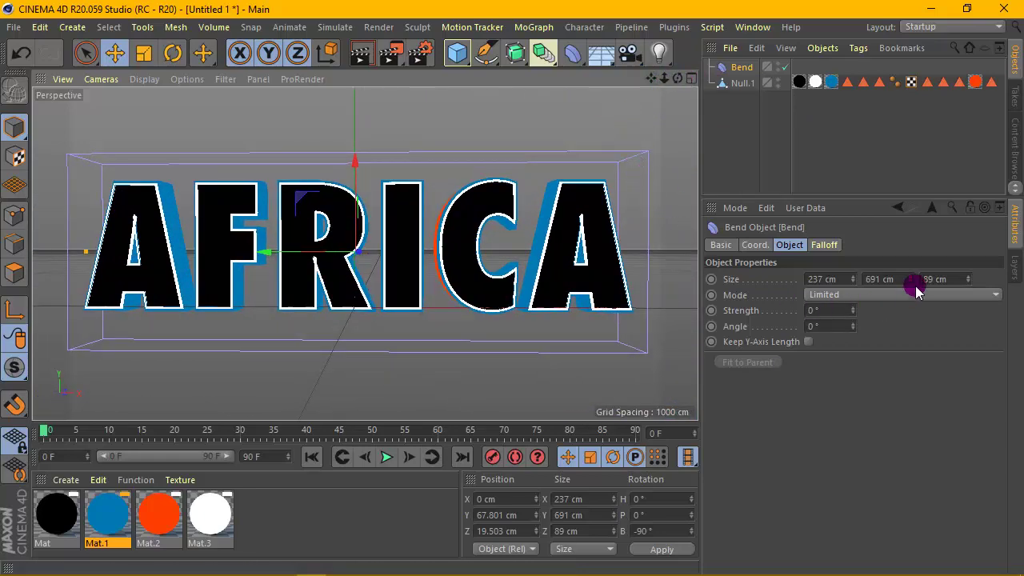
# Set the Bend deformer's Y size to 748 cm, enable Keep Y-Axis Length and switch its mode to Unlimited.
pyautogui.moveTo(911, 280); pyautogui.dragTo(944, 279)
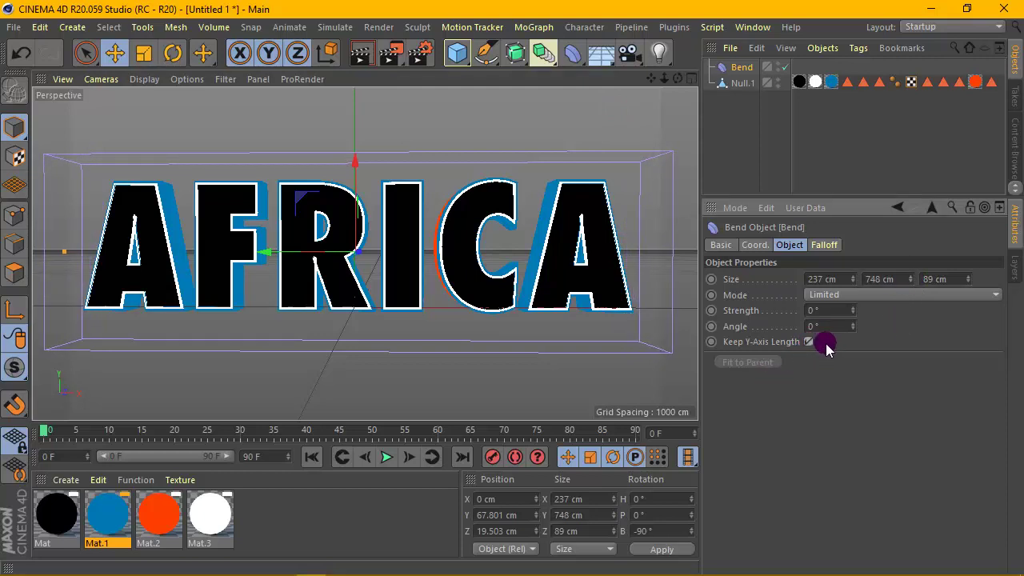
pyautogui.click(869, 295)
pyautogui.click(869, 344)
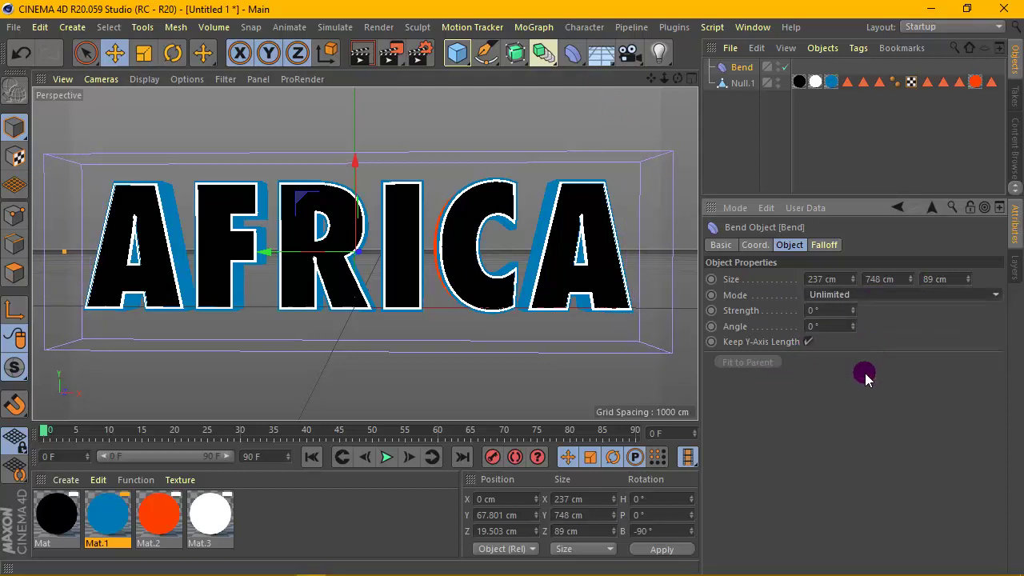
# Rename the Null.1 polygon object as TEXT and make the Bend deformer its child.
pyautogui.scroll(-2, 468, 155)
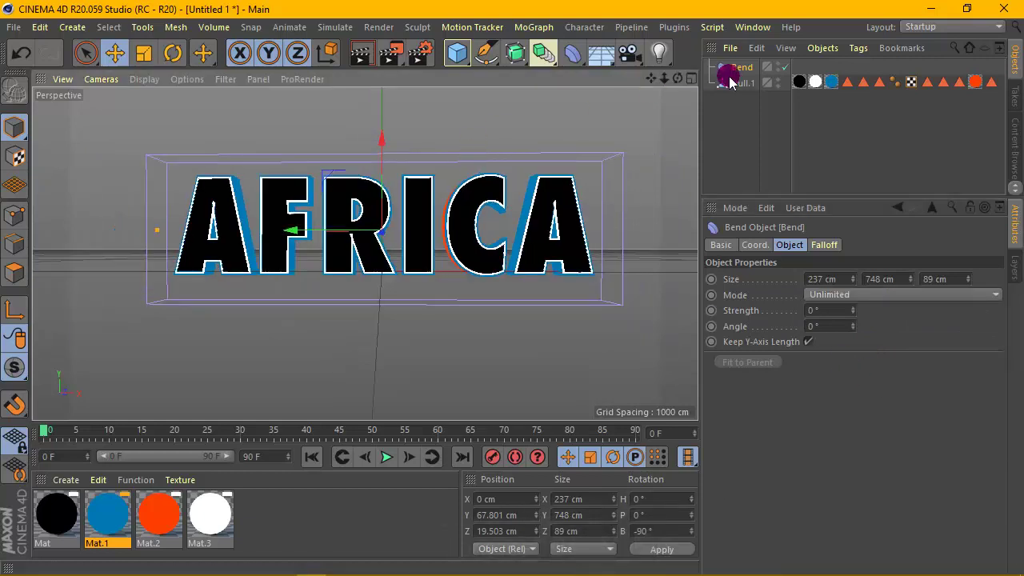
pyautogui.moveTo(741, 68); pyautogui.dragTo(736, 91)
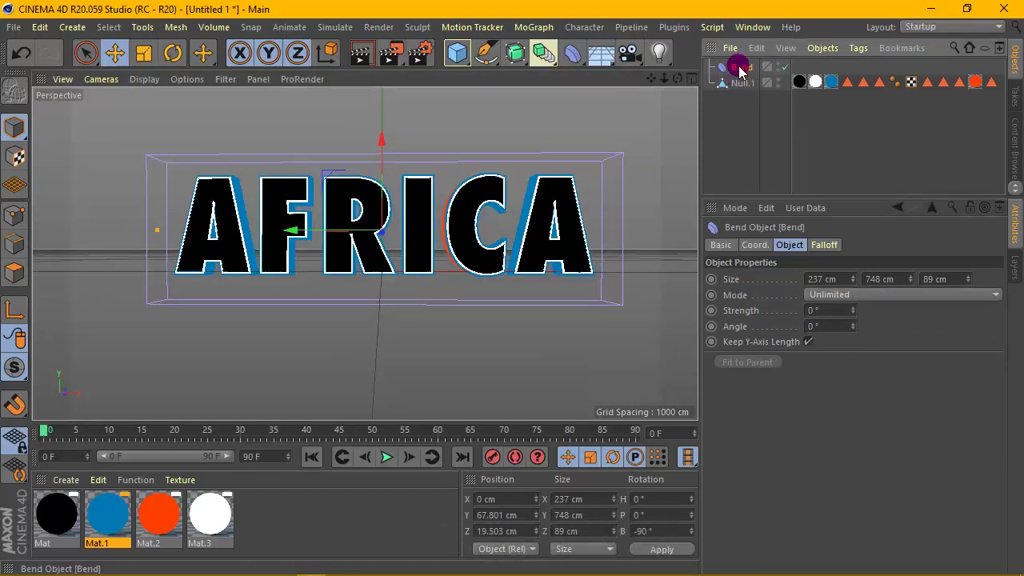
pyautogui.click(742, 83)
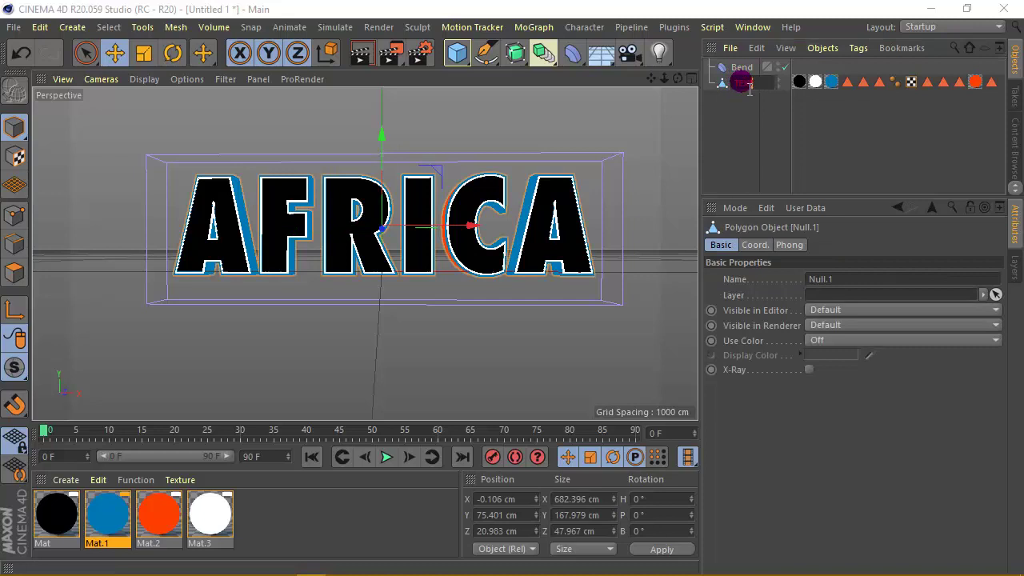
pyautogui.click(738, 84)
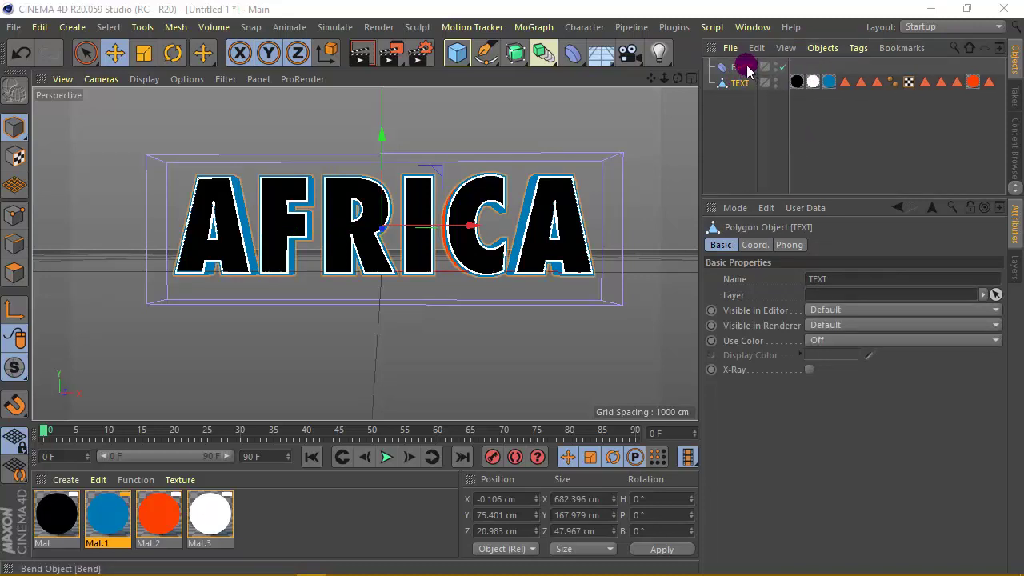
pyautogui.moveTo(748, 69); pyautogui.dragTo(740, 88)
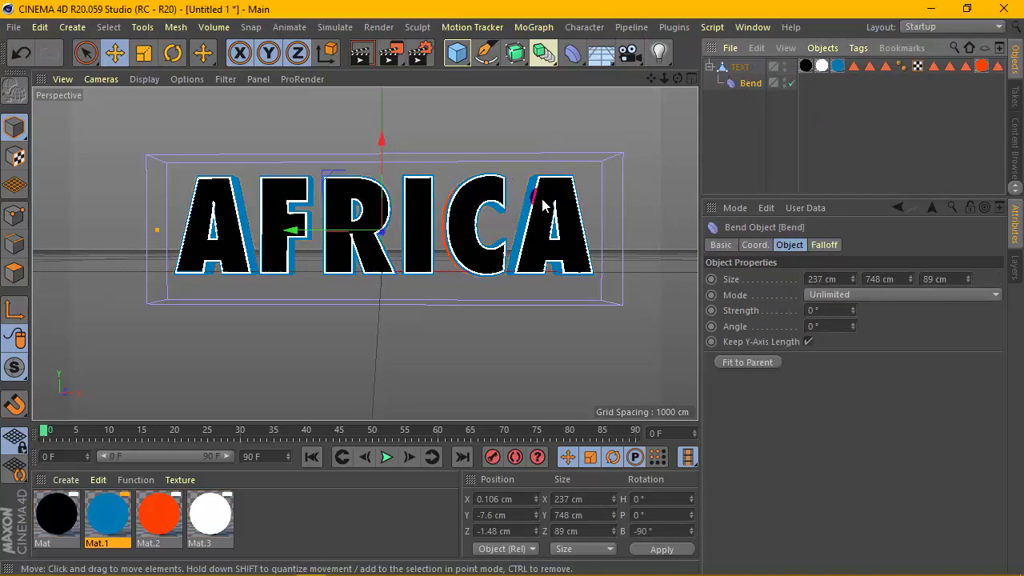
# Try a strength of -8° on the Bend deformer and reset the strength to 0°.
pyautogui.moveTo(854, 312)
pyautogui.mouseDown()
pyautogui.moveTo(840, 312)
pyautogui.moveTo(853, 312)
pyautogui.mouseUp()
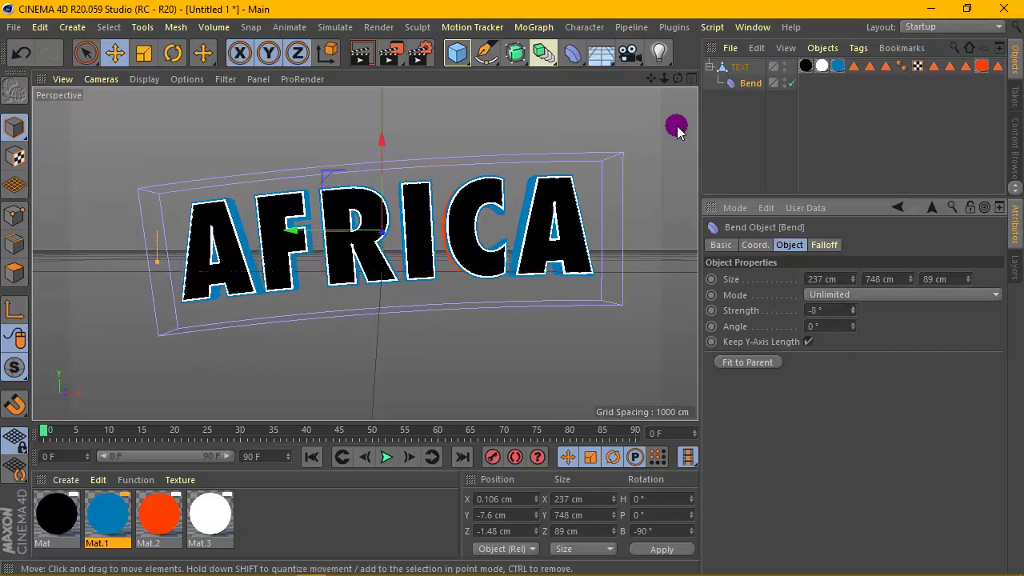
pyautogui.moveTo(677, 79)
pyautogui.mouseDown()
pyautogui.moveTo(679, 36)
pyautogui.moveTo(679, 72)
pyautogui.mouseUp()
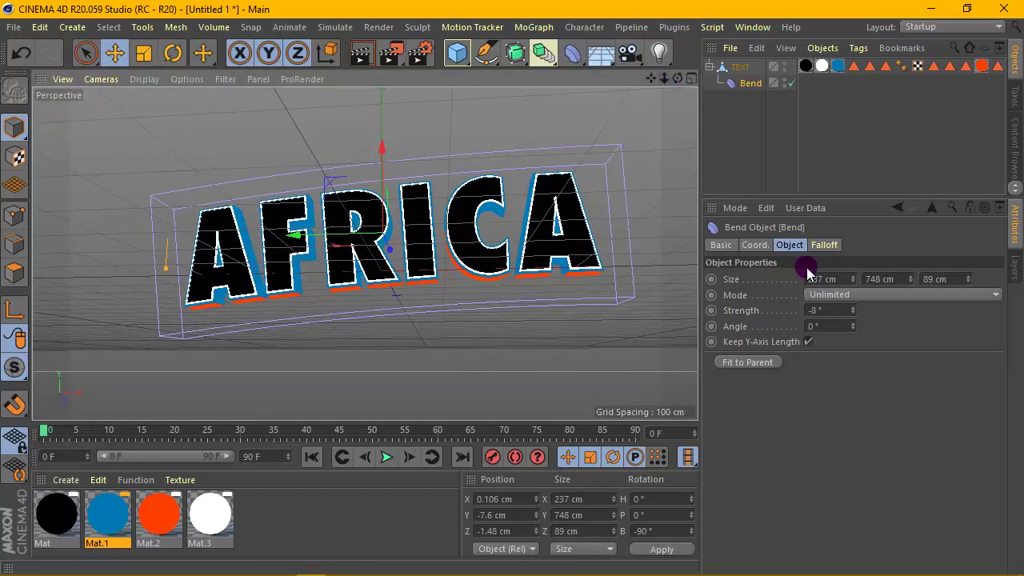
pyautogui.click(836, 312)
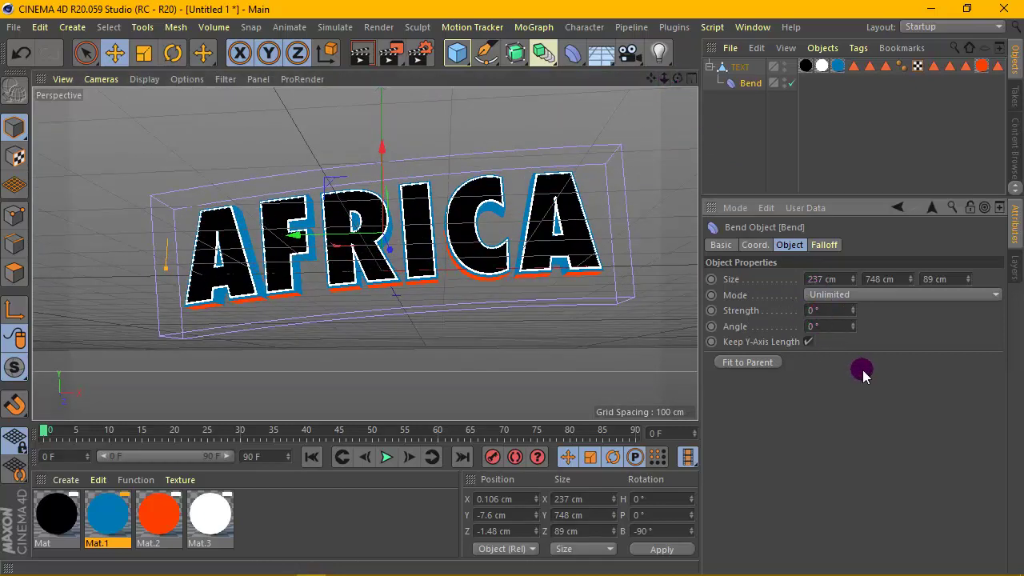
pyautogui.scroll(-2, 550, 177)
pyautogui.moveTo(678, 90); pyautogui.dragTo(666, 92)
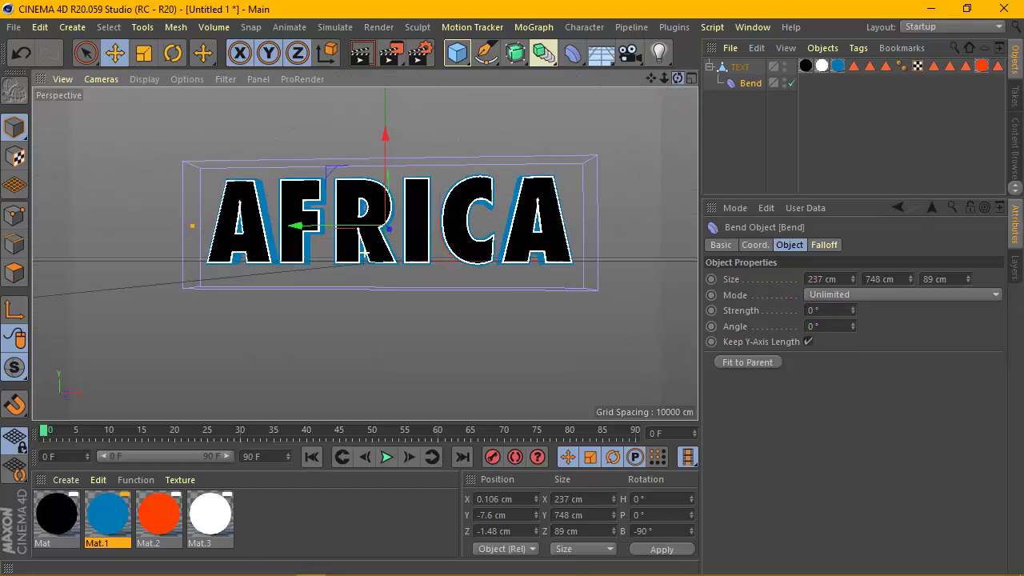
pyautogui.scroll(1, 544, 190)
# Duplicate the Bend deformer out of the TEXT hierarchy as a separate top-level object.
pyautogui.click(738, 90)
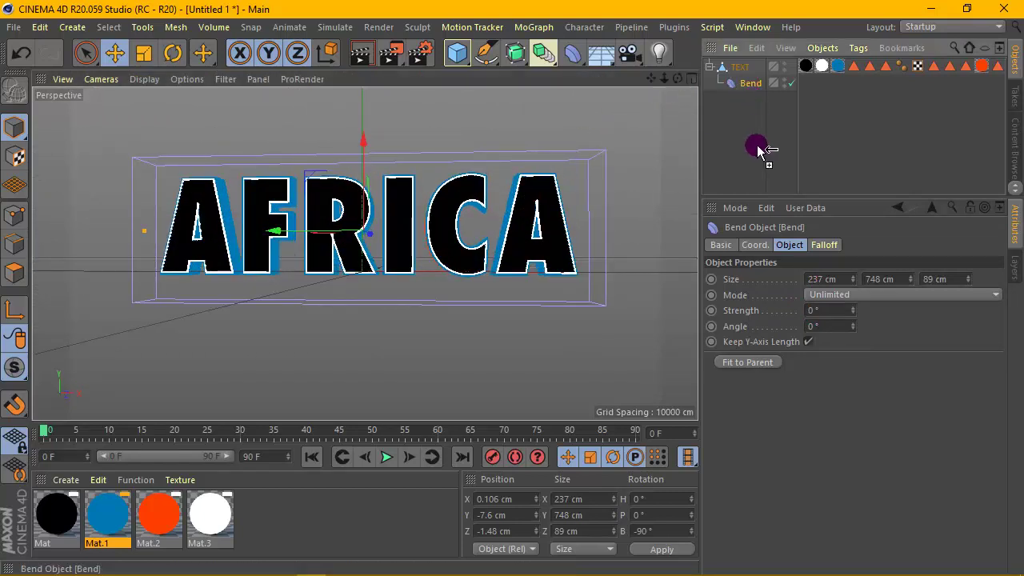
pyautogui.keyDown('ctrl'); pyautogui.moveTo(758, 148); pyautogui.dragTo(758, 147); pyautogui.keyUp('ctrl')
pyautogui.click(741, 67)
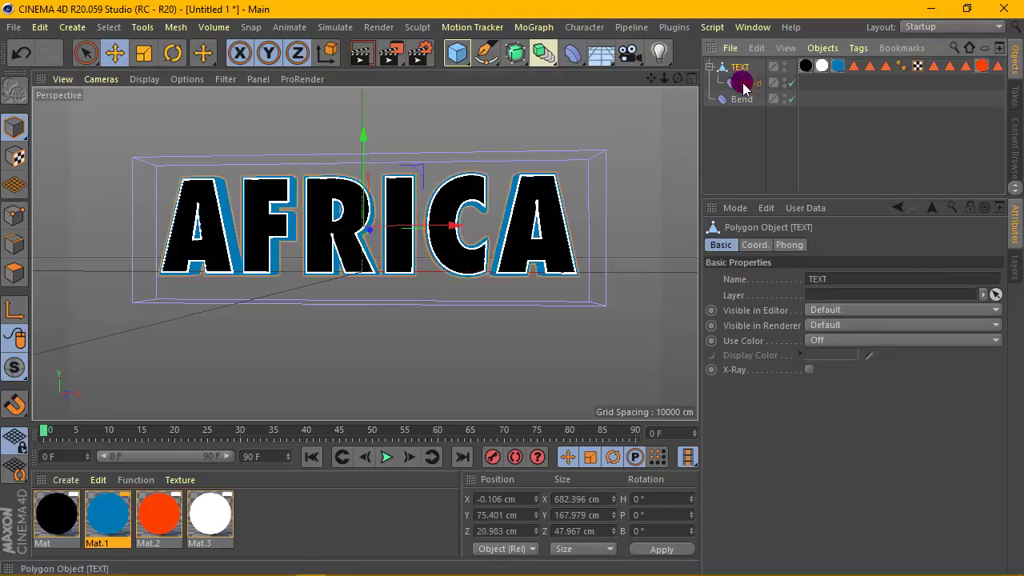
pyautogui.keyDown('ctrl'); pyautogui.click(748, 84); pyautogui.keyUp('ctrl')
pyautogui.moveTo(748, 90); pyautogui.dragTo(747, 130)
pyautogui.click(730, 69)
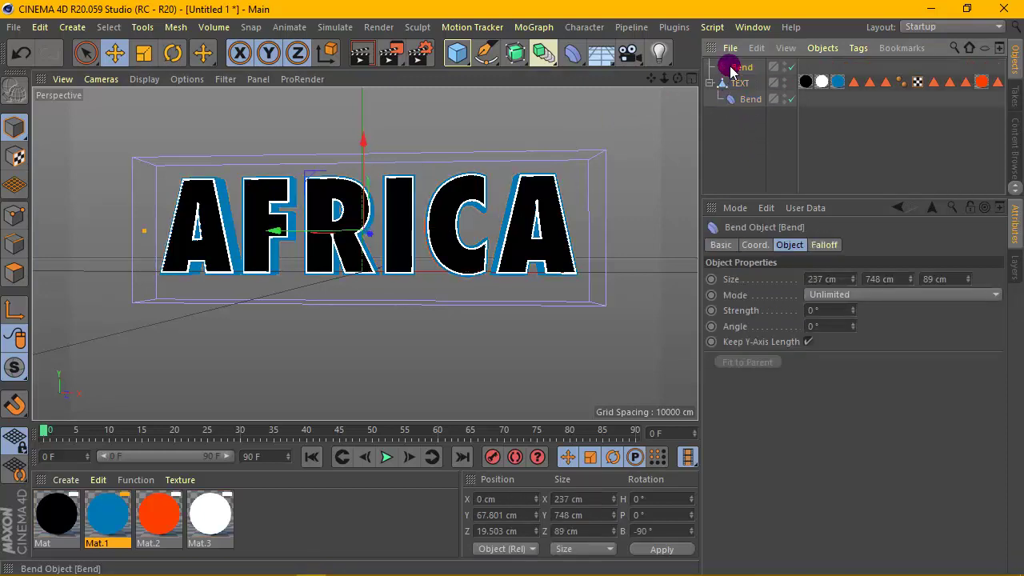
# Set the duplicated Bend's bank rotation to 90° and nest it under TEXT above the first Bend.
pyautogui.click(664, 532)
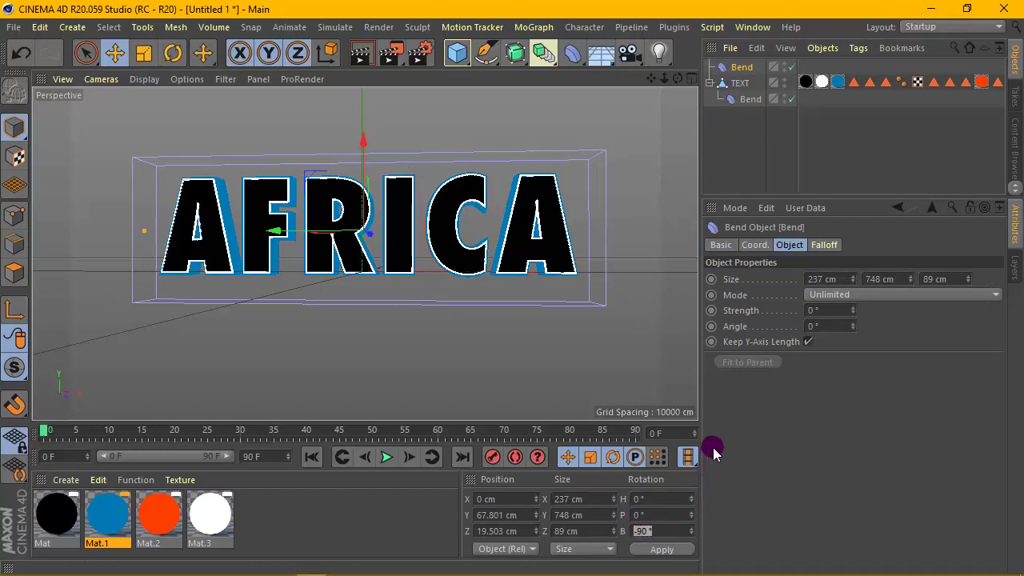
pyautogui.click(679, 549)
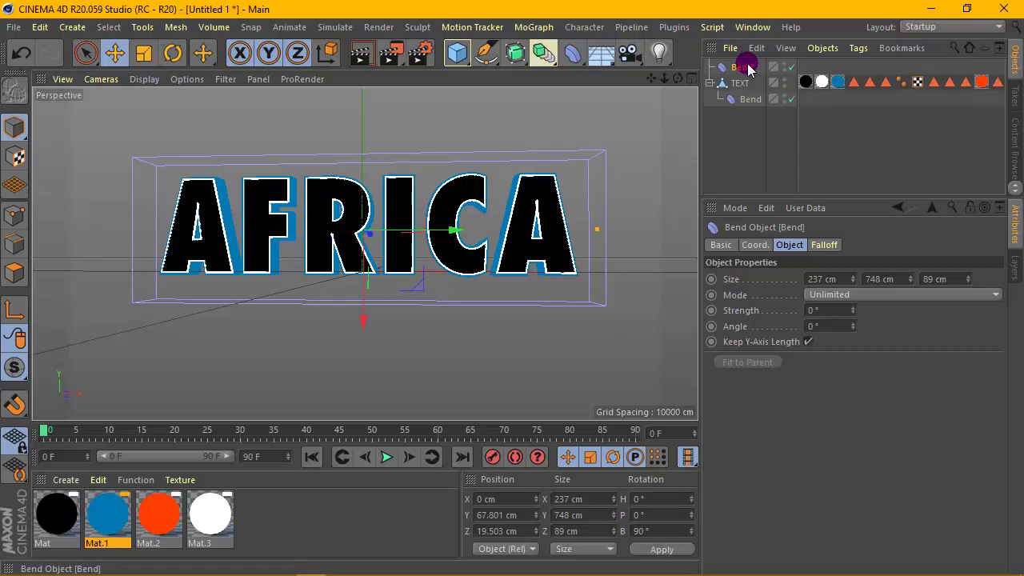
pyautogui.moveTo(747, 68)
pyautogui.mouseDown()
pyautogui.moveTo(764, 82)
pyautogui.moveTo(737, 85)
pyautogui.mouseUp()
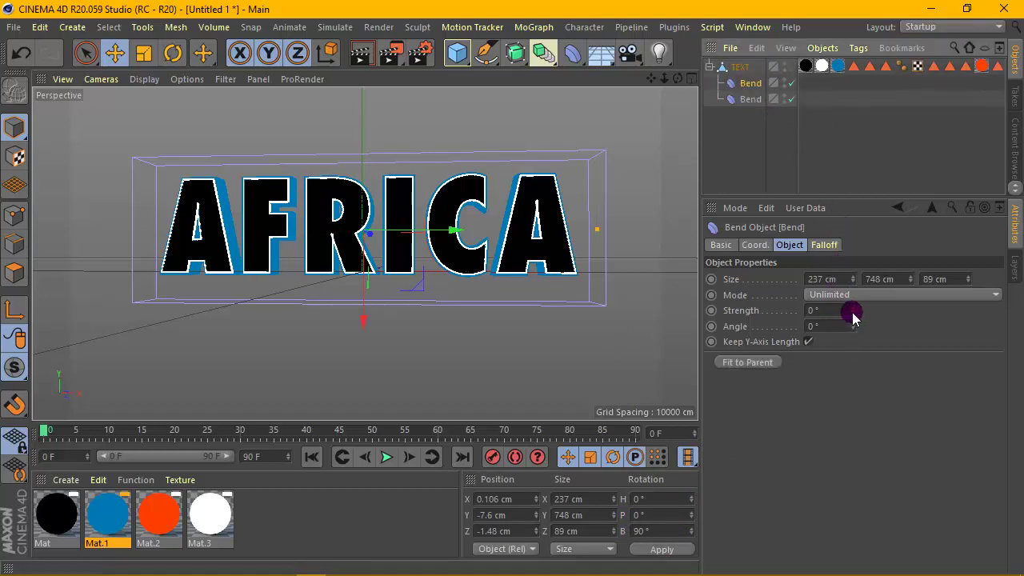
# Curve the end of AFRICA sharply upward with the 90° Bend and set the -90° Bend's strength to -3°.
pyautogui.moveTo(853, 316)
pyautogui.mouseDown()
pyautogui.moveTo(851, 327)
pyautogui.moveTo(851, 306)
pyautogui.moveTo(850, 318)
pyautogui.mouseUp()
pyautogui.click(752, 99)
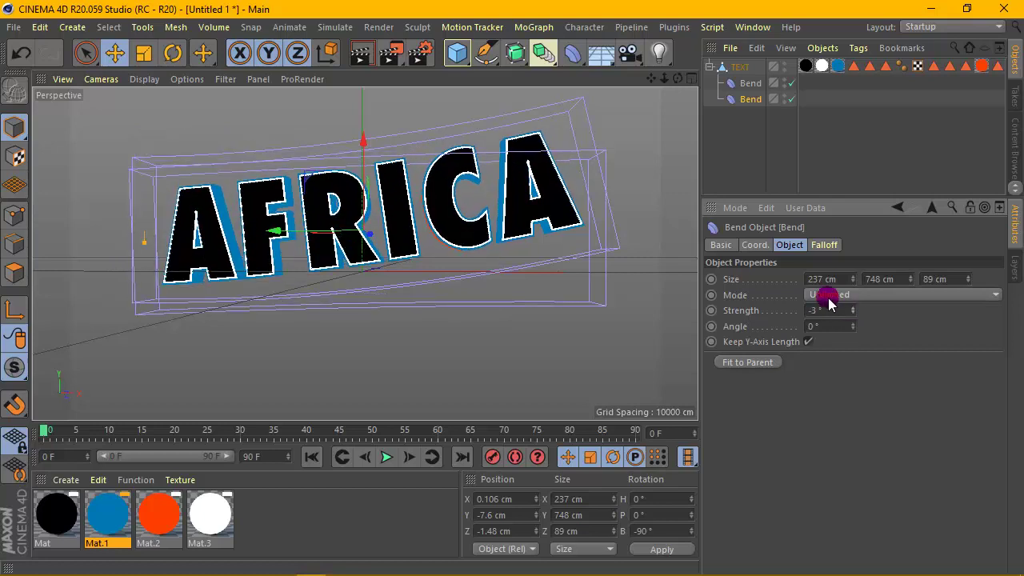
pyautogui.click(750, 82)
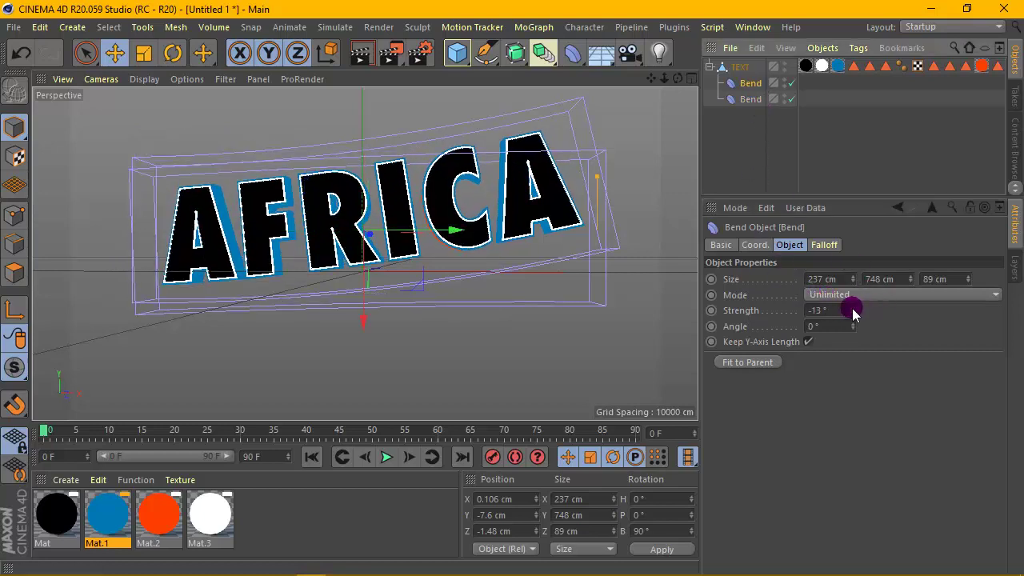
pyautogui.moveTo(851, 313); pyautogui.dragTo(851, 326)
# Set the strength of the -90° Bend deformer to -1°.
pyautogui.click(767, 99)
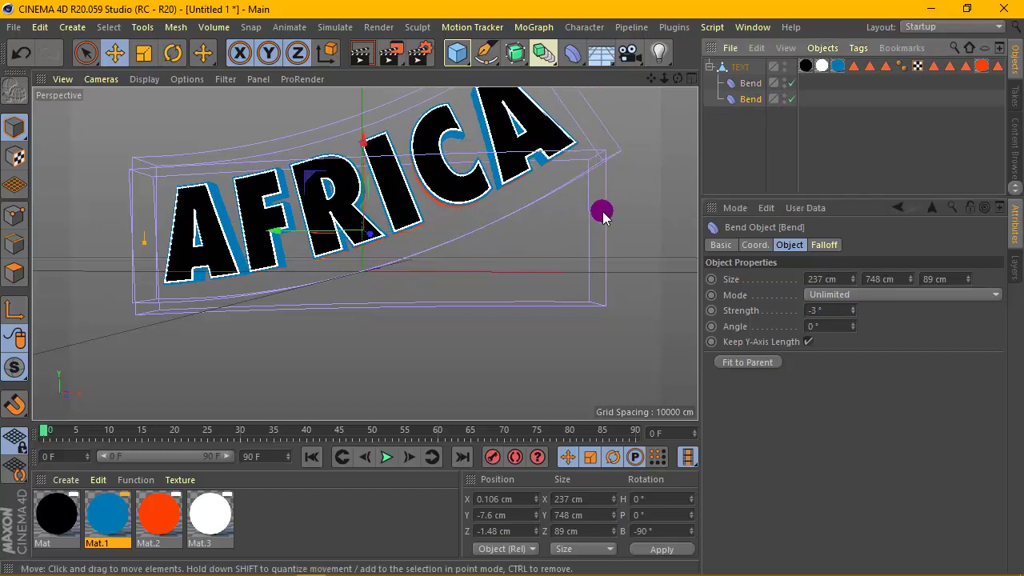
pyautogui.scroll(-3, 596, 217)
pyautogui.moveTo(850, 317); pyautogui.dragTo(850, 318)
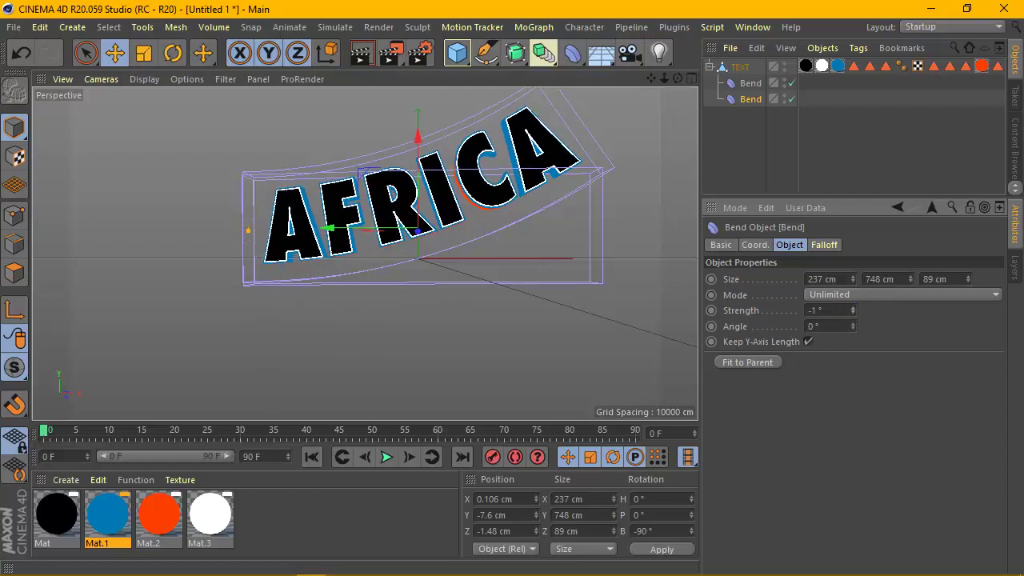
# Render the active view to preview the bent AFRICA text from a low angle.
pyautogui.moveTo(679, 79)
pyautogui.mouseDown()
pyautogui.moveTo(654, 81)
pyautogui.moveTo(677, 78)
pyautogui.mouseUp()
pyautogui.scroll(3, 491, 159)
pyautogui.scroll(2, 487, 156)
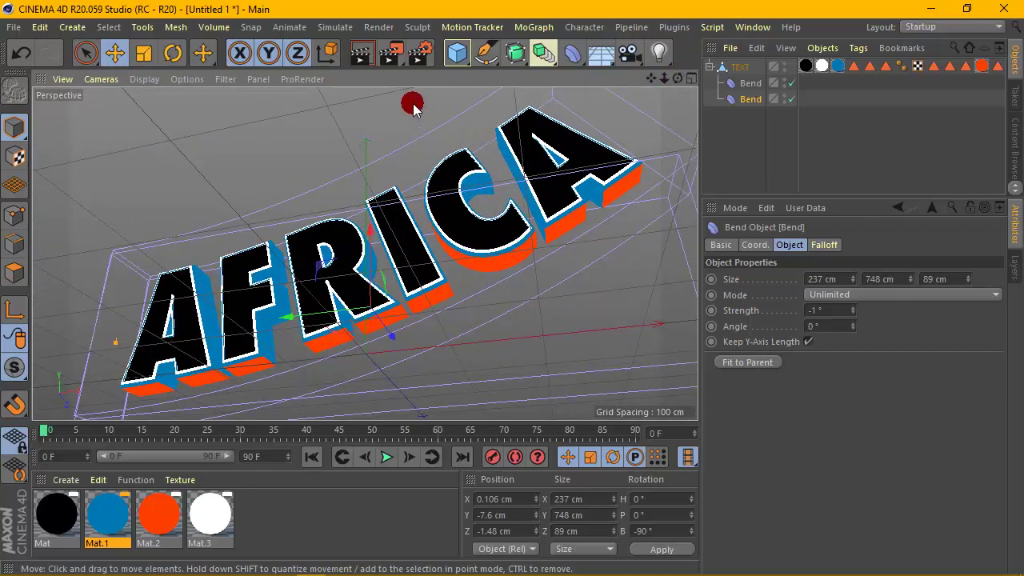
pyautogui.click(363, 50)
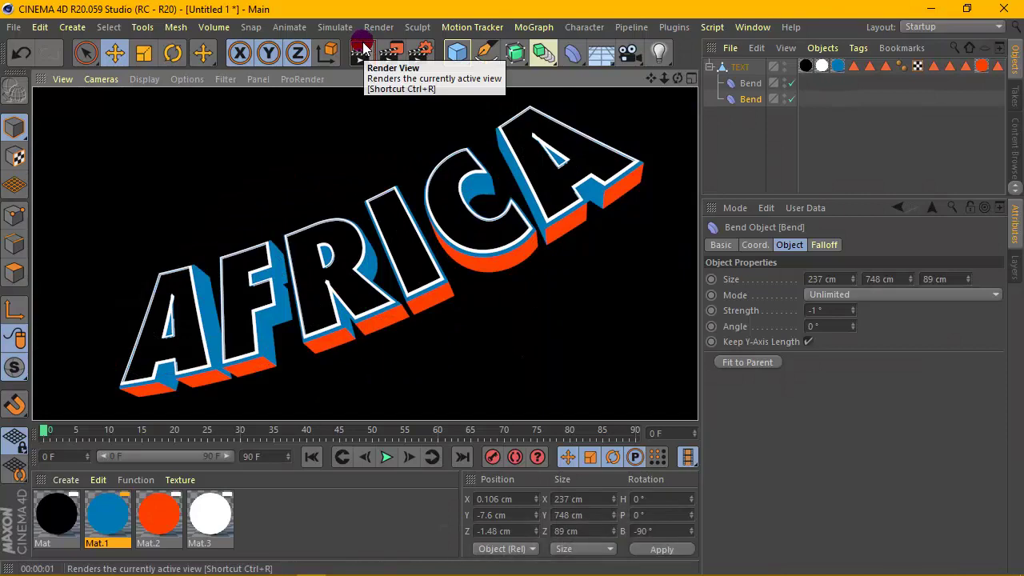
# Set the render anti-aliasing to Best in the render settings.
pyautogui.click(425, 56)
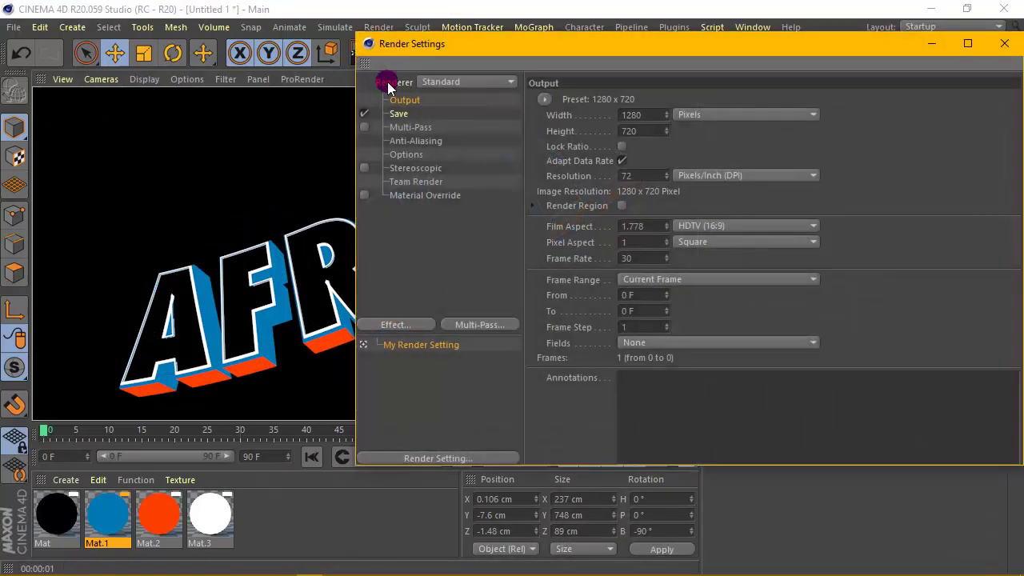
pyautogui.click(439, 144)
pyautogui.click(708, 102)
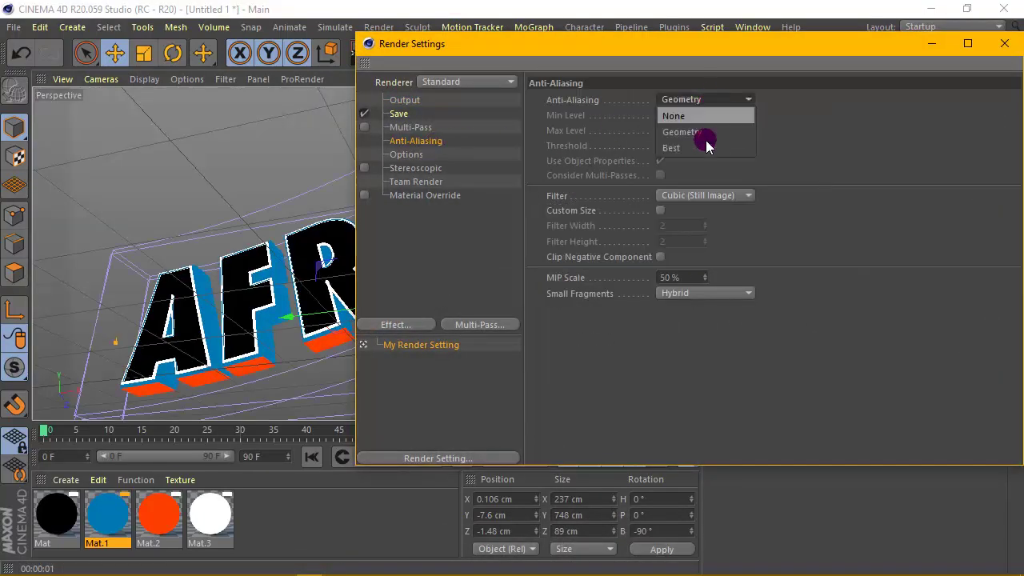
pyautogui.click(704, 144)
pyautogui.click(409, 128)
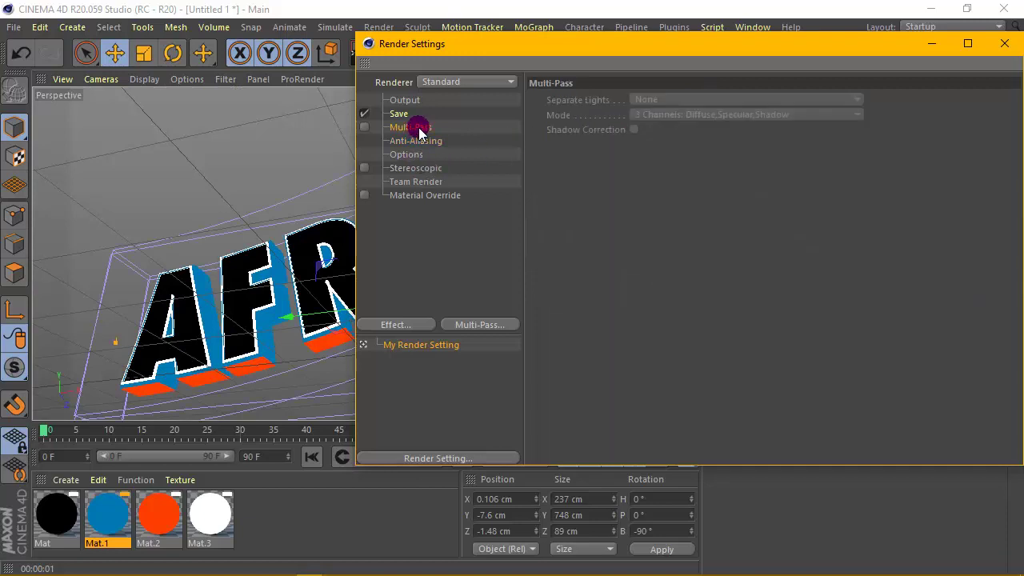
pyautogui.click(417, 142)
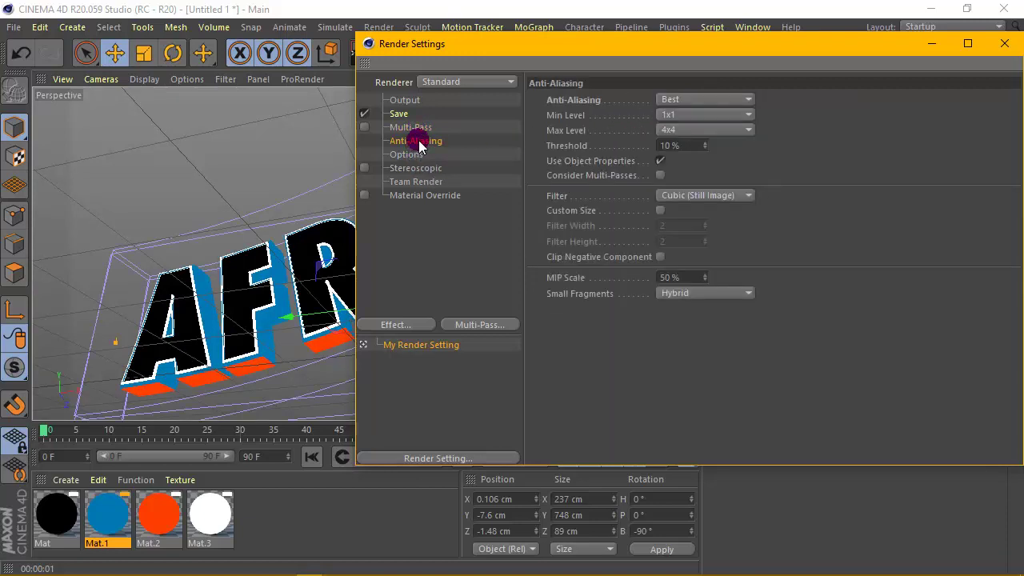
# Configure the render to save as a PNG with alpha channel to a Desktop file named 3D, and close the render settings.
pyautogui.click(405, 115)
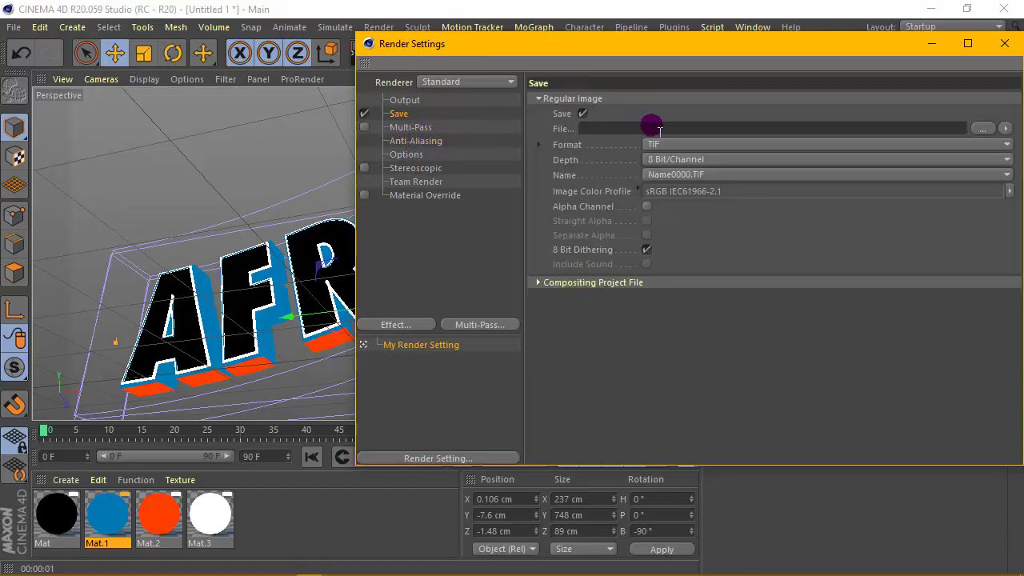
pyautogui.click(653, 144)
pyautogui.click(689, 305)
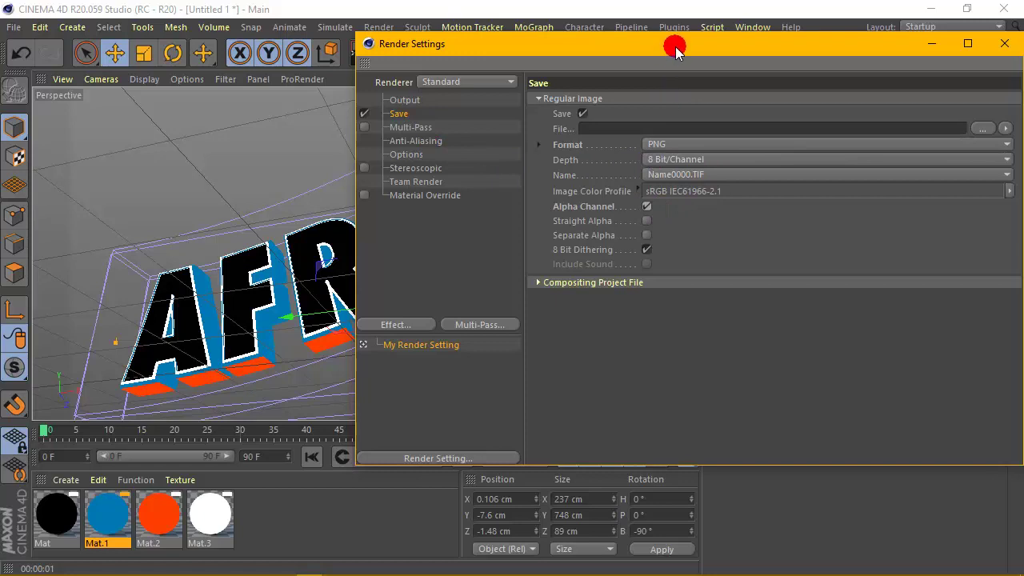
pyautogui.moveTo(677, 50); pyautogui.dragTo(542, 49)
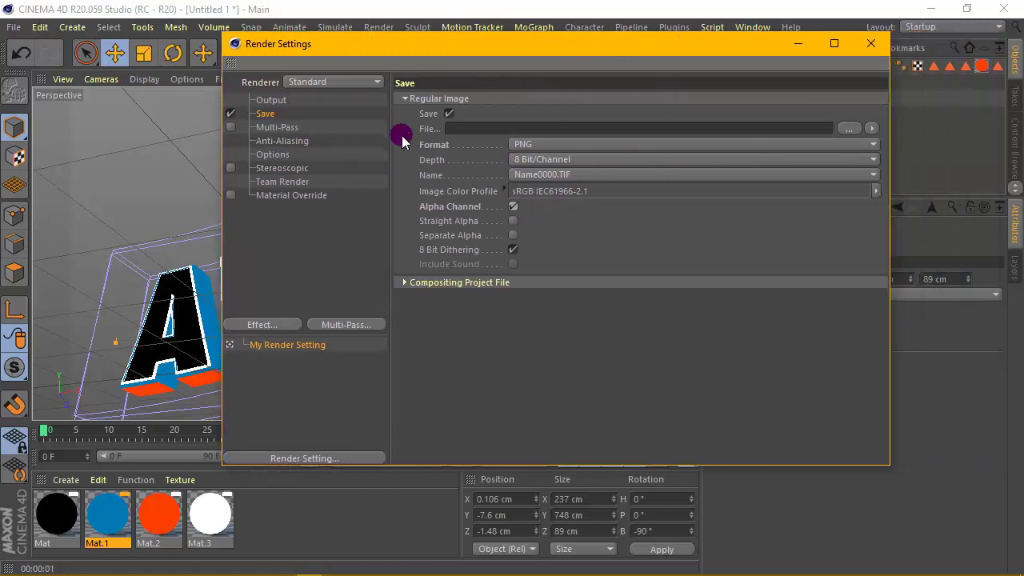
pyautogui.click(849, 127)
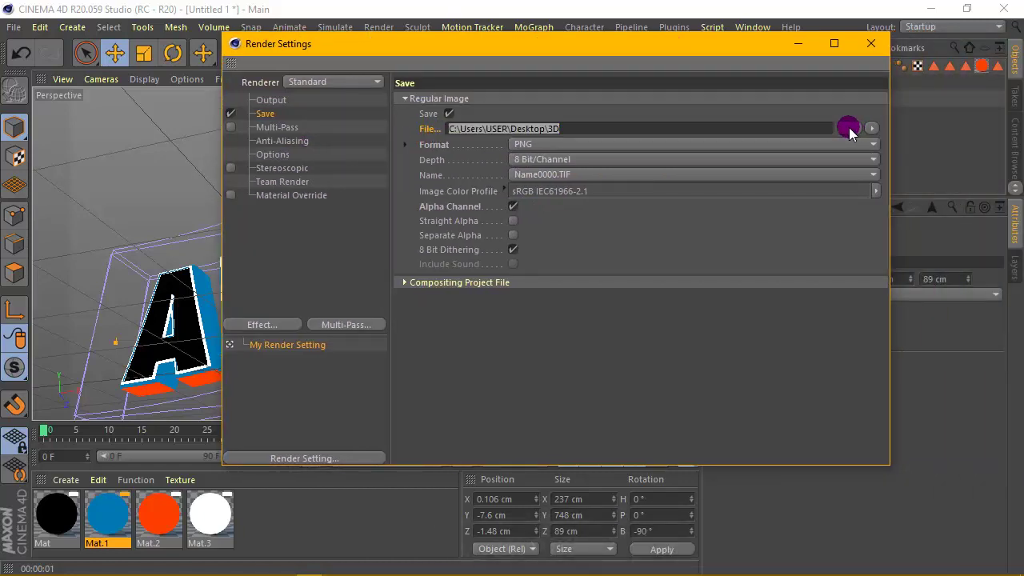
pyautogui.click(876, 46)
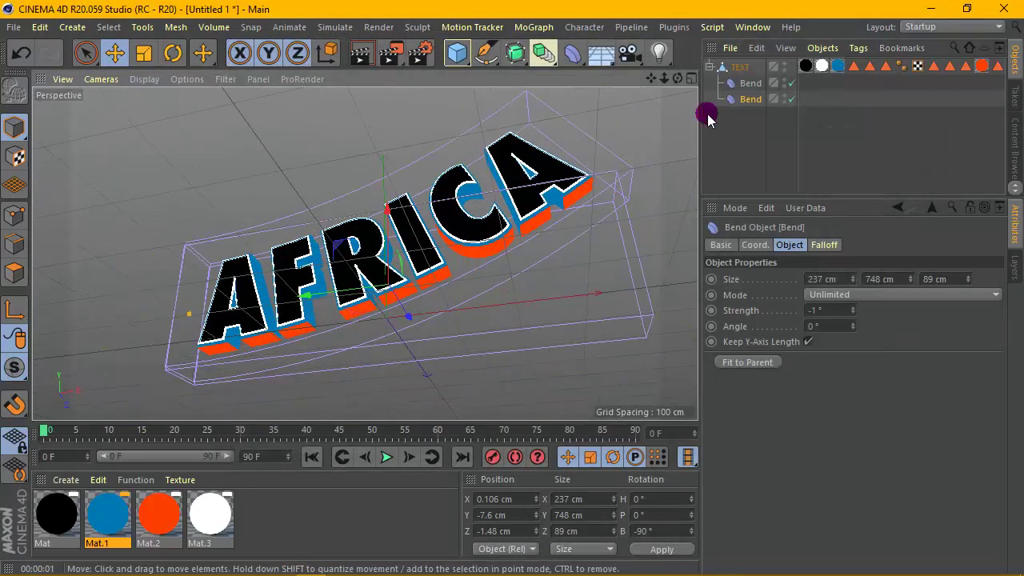
# Shift the -90° Bend deformer to about -90 cm on X and set its strength to 11°.
pyautogui.click(740, 90)
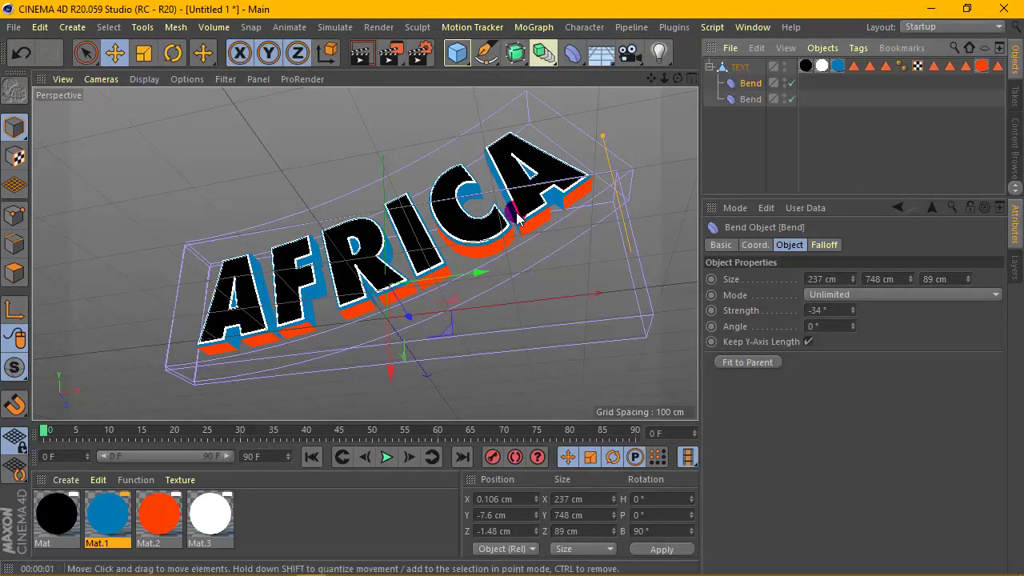
pyautogui.moveTo(475, 270); pyautogui.dragTo(316, 327)
pyautogui.click(748, 98)
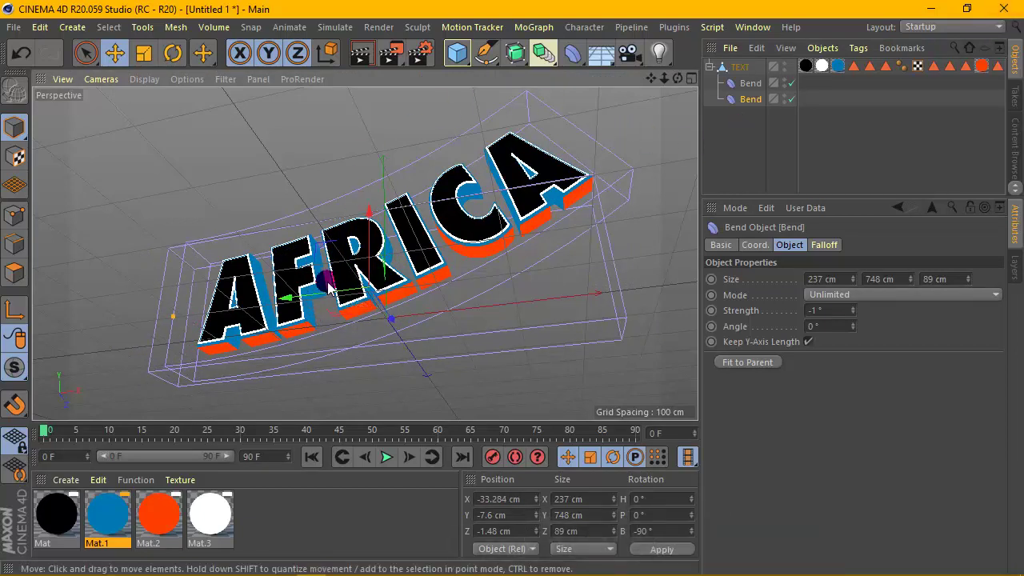
pyautogui.moveTo(326, 285); pyautogui.dragTo(290, 299)
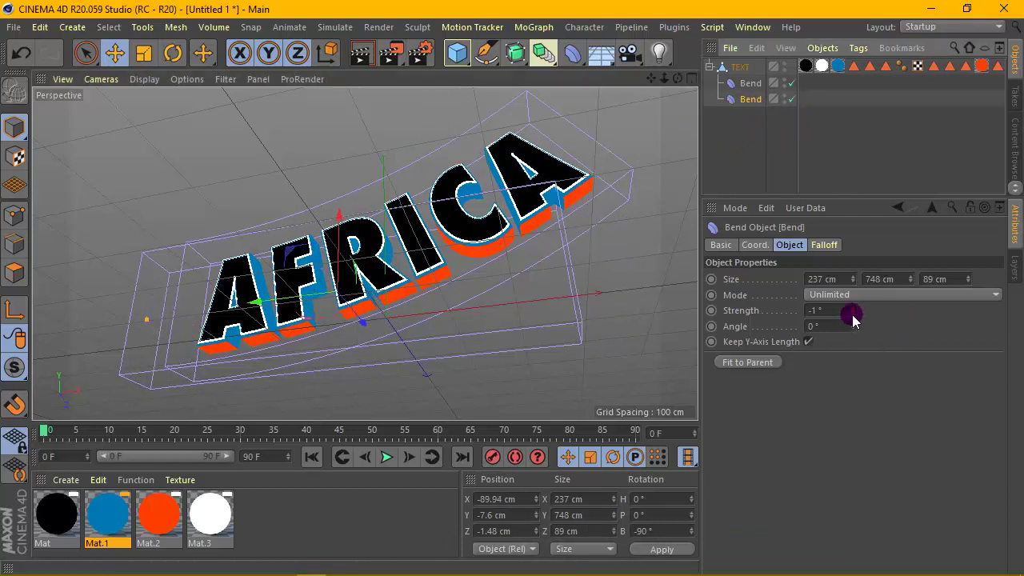
pyautogui.moveTo(854, 319)
pyautogui.mouseDown()
pyautogui.moveTo(853, 300)
pyautogui.moveTo(854, 314)
pyautogui.mouseUp()
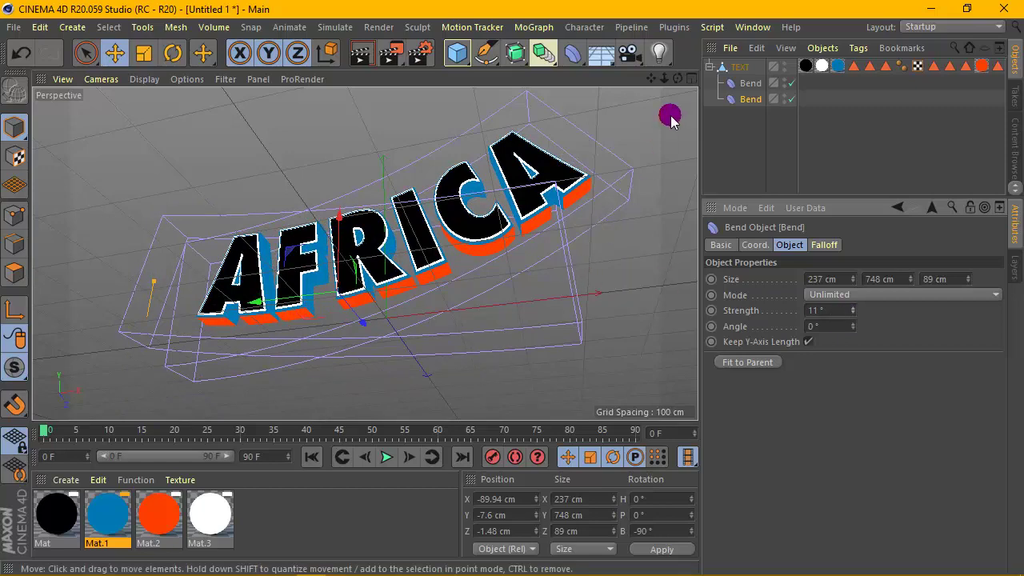
# Orbit and reframe the perspective view so the whole AFRICA text fills the frame from a low angle for rendering.
pyautogui.moveTo(677, 80); pyautogui.dragTo(738, 90)
pyautogui.scroll(1, 430, 288)
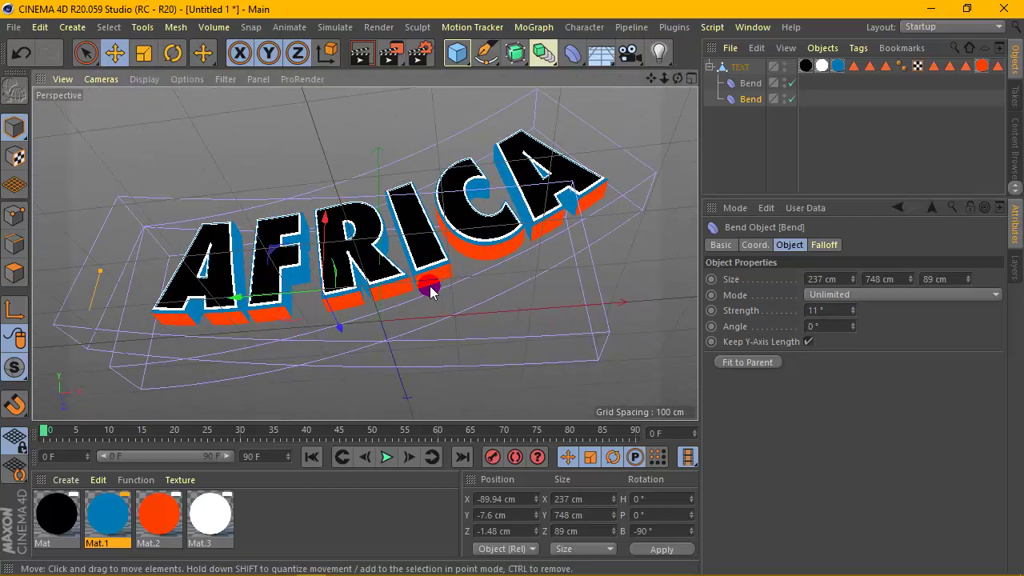
pyautogui.moveTo(651, 78); pyautogui.dragTo(674, 94)
pyautogui.scroll(3, 480, 254)
pyautogui.moveTo(700, 131); pyautogui.dragTo(637, 137)
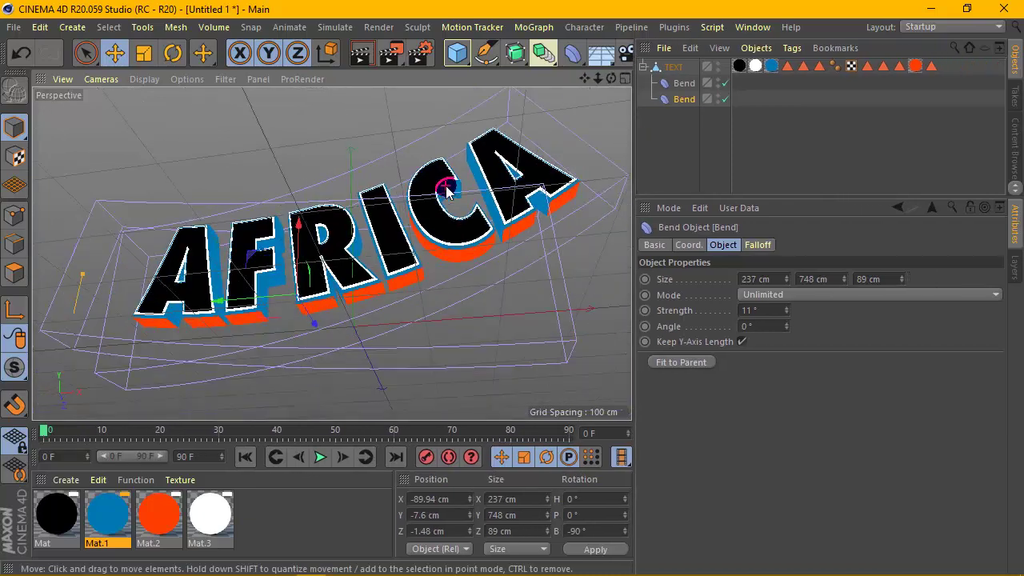
pyautogui.moveTo(579, 79)
pyautogui.mouseDown()
pyautogui.moveTo(598, 83)
pyautogui.moveTo(586, 81)
pyautogui.mouseUp()
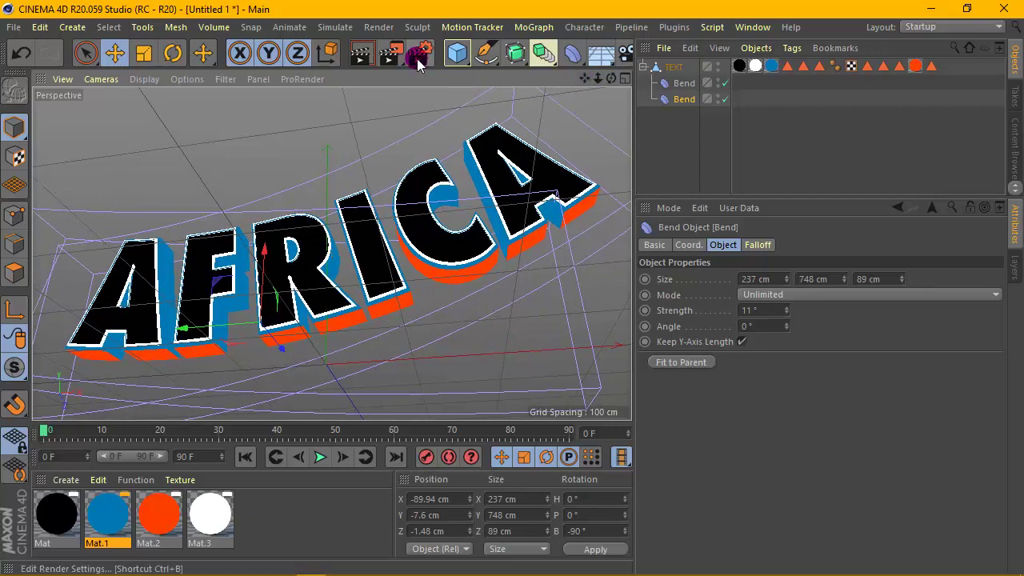
# Set the anti-aliasing max level to 8x8 in the render settings and close them.
pyautogui.click(390, 76)
pyautogui.click(420, 143)
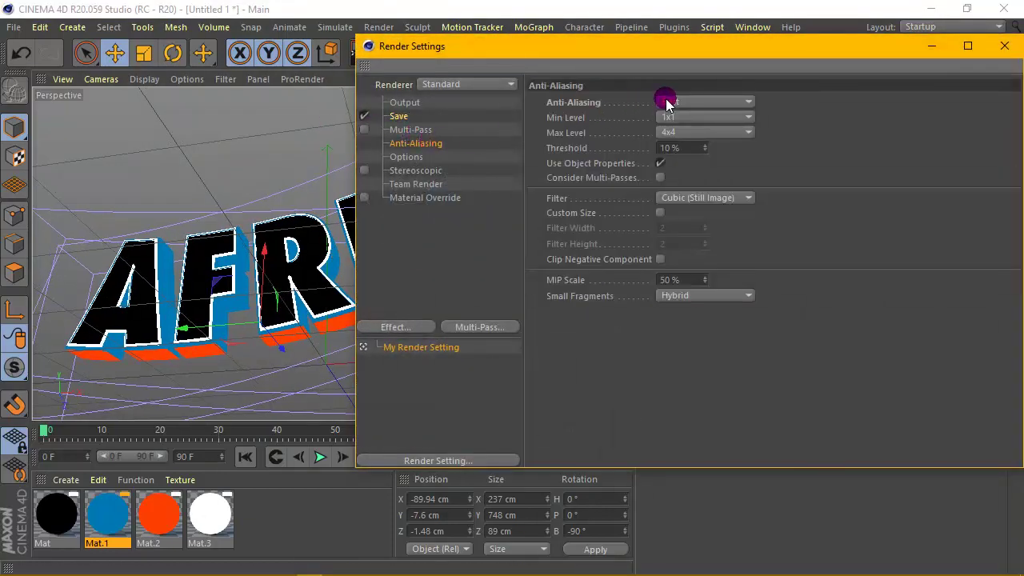
pyautogui.click(688, 132)
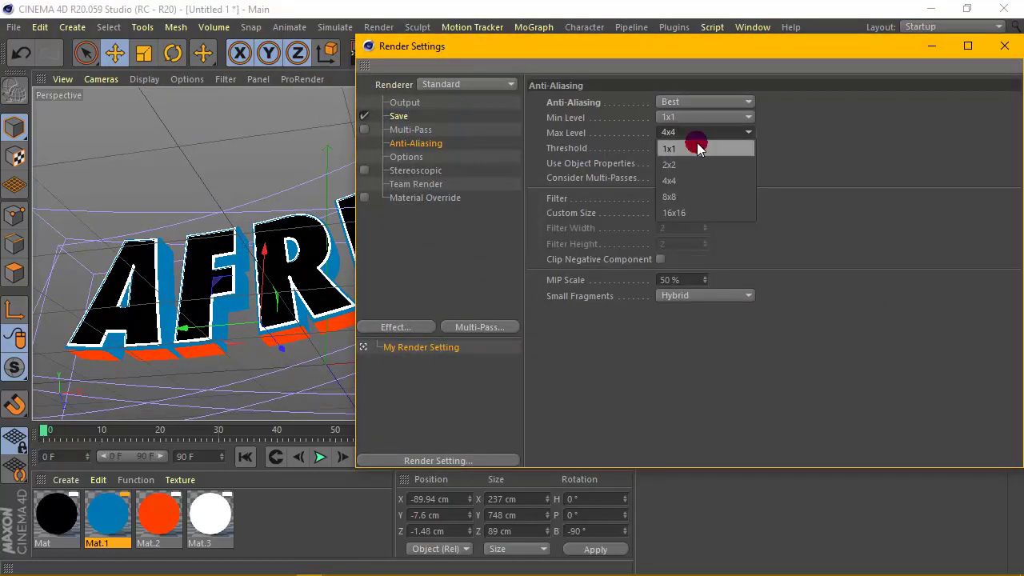
pyautogui.click(696, 195)
pyautogui.moveTo(892, 56); pyautogui.dragTo(848, 52)
pyautogui.click(963, 50)
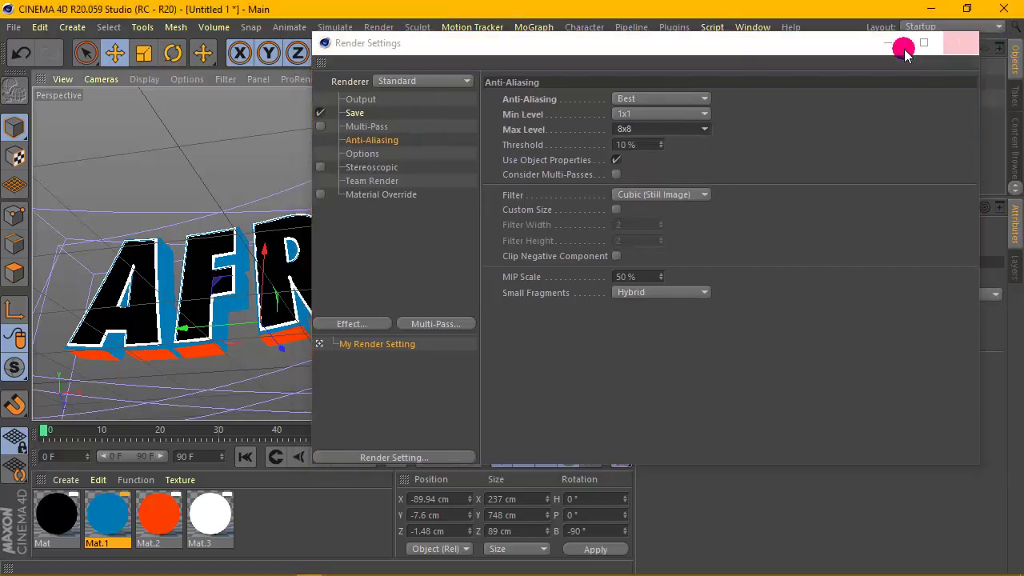
# Preview the active view, render the final image to the Picture Viewer and inspect the letters up close.
pyautogui.click(362, 62)
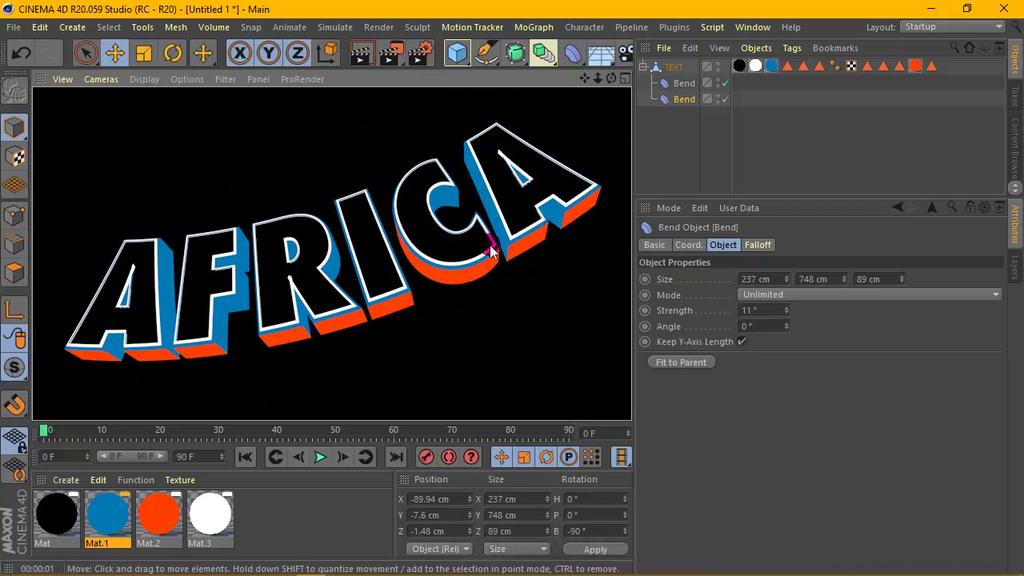
pyautogui.click(391, 59)
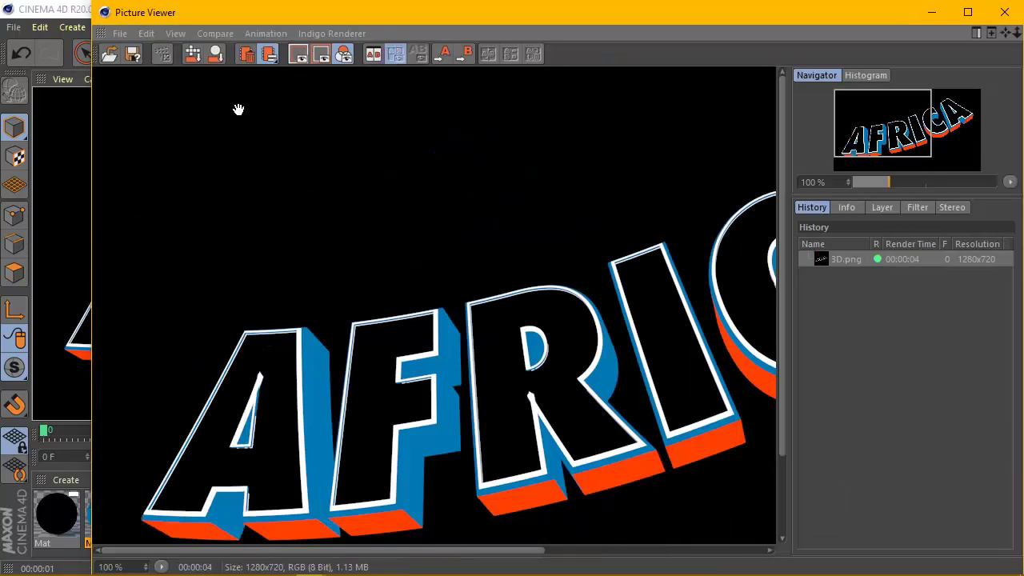
pyautogui.scroll(-1, 473, 299)
pyautogui.scroll(1, 474, 297)
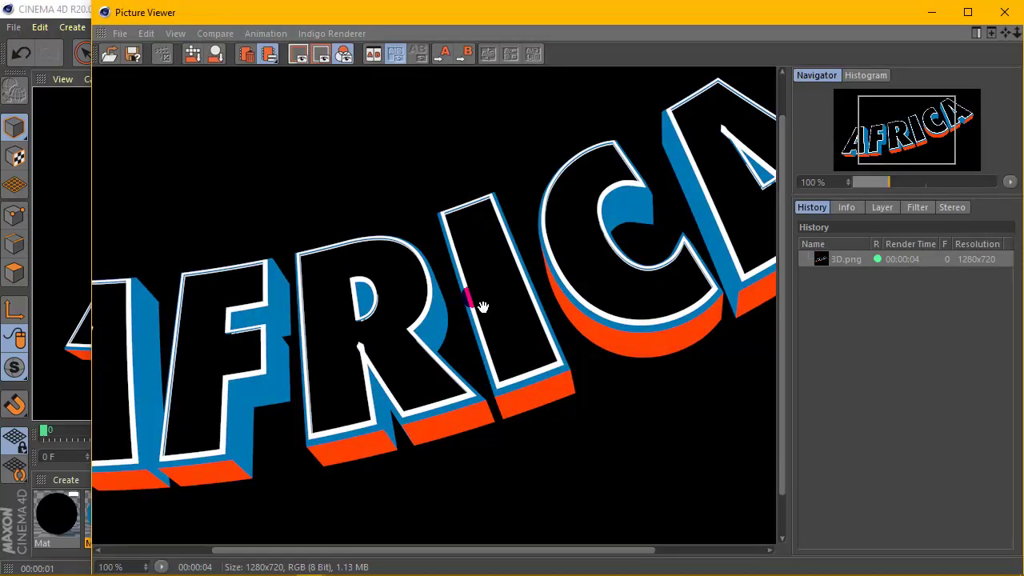
pyautogui.moveTo(518, 300); pyautogui.dragTo(583, 275)
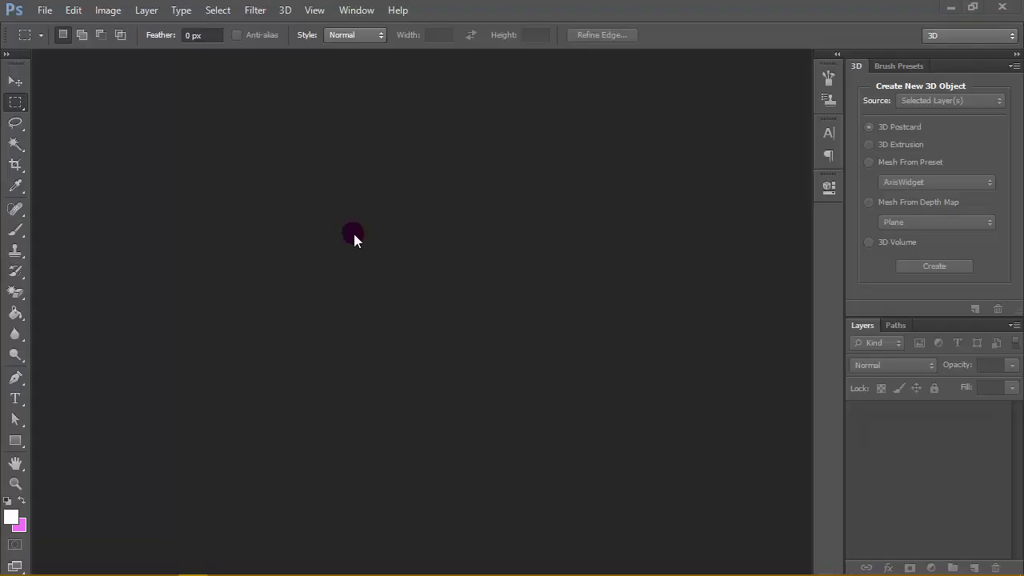
# Switch to Photoshop, open the rendered 3D.png and place the savanna landscape image into it.
pyautogui.click(50, 11)
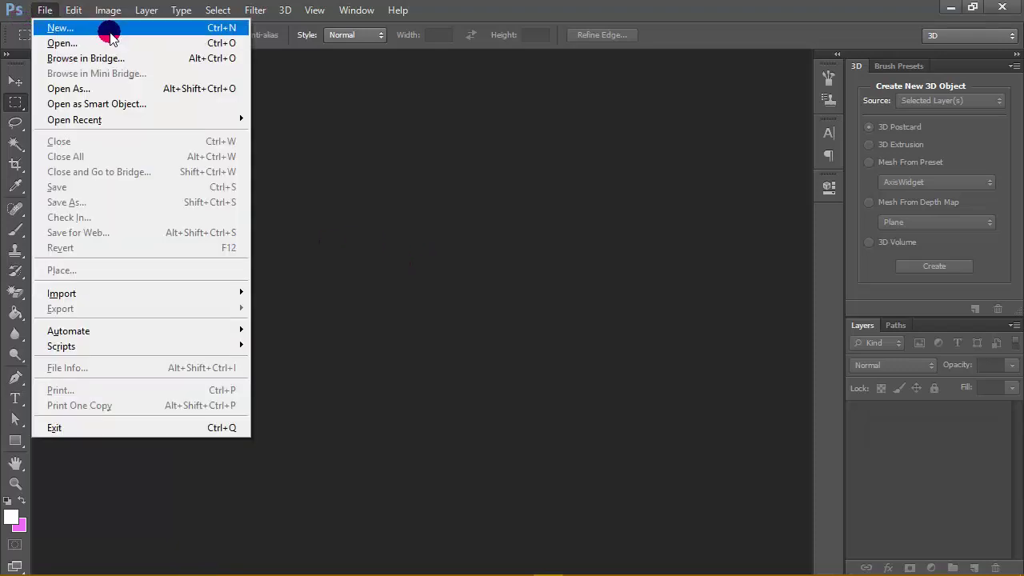
pyautogui.click(132, 42)
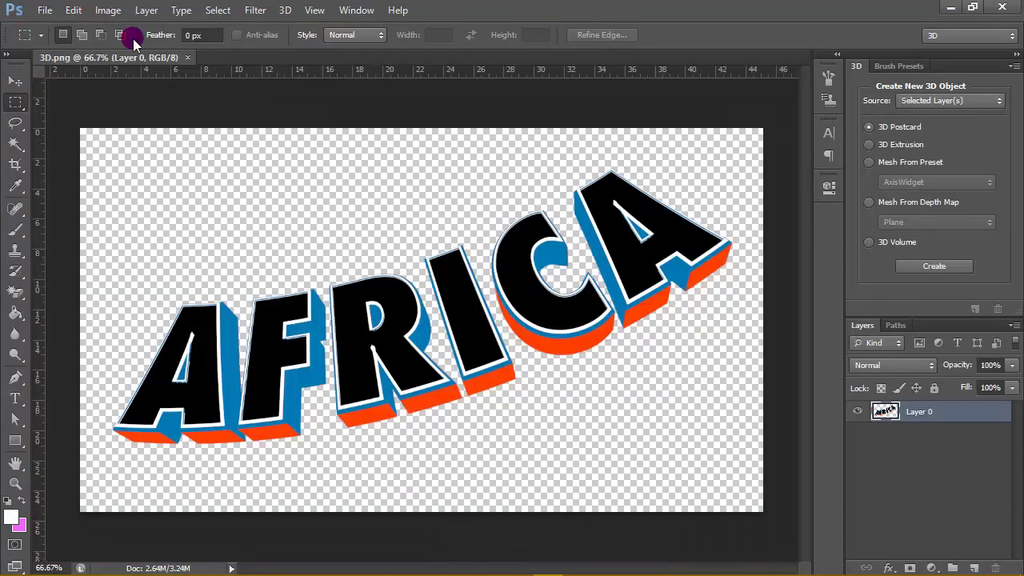
pyautogui.click(65, 12)
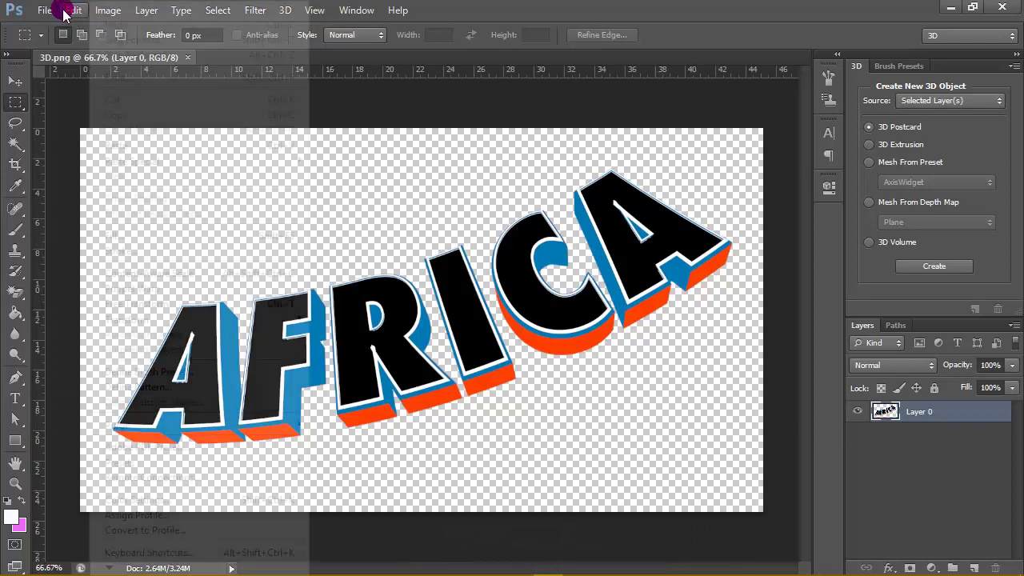
pyautogui.moveTo(43, 12)
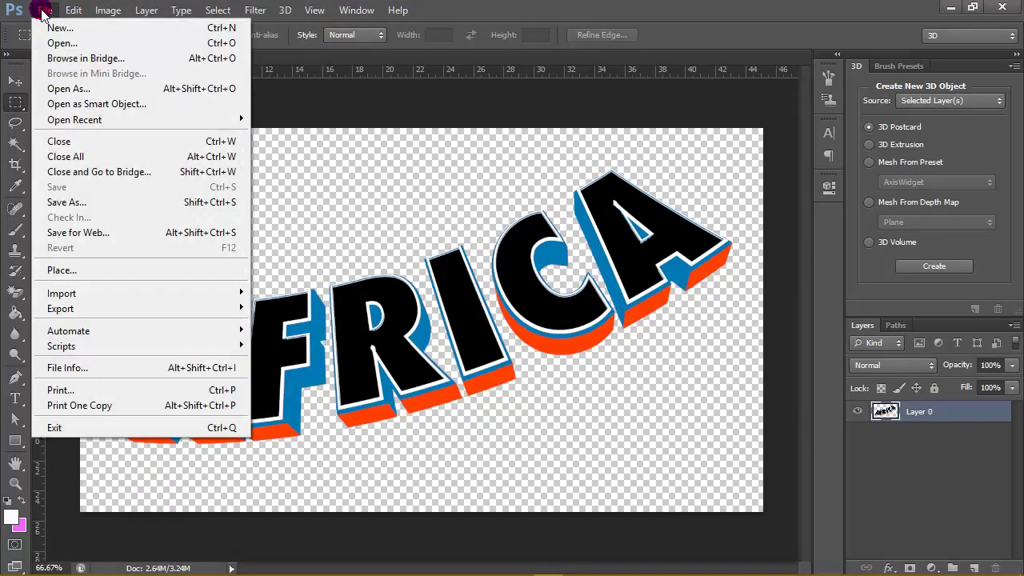
pyautogui.click(84, 273)
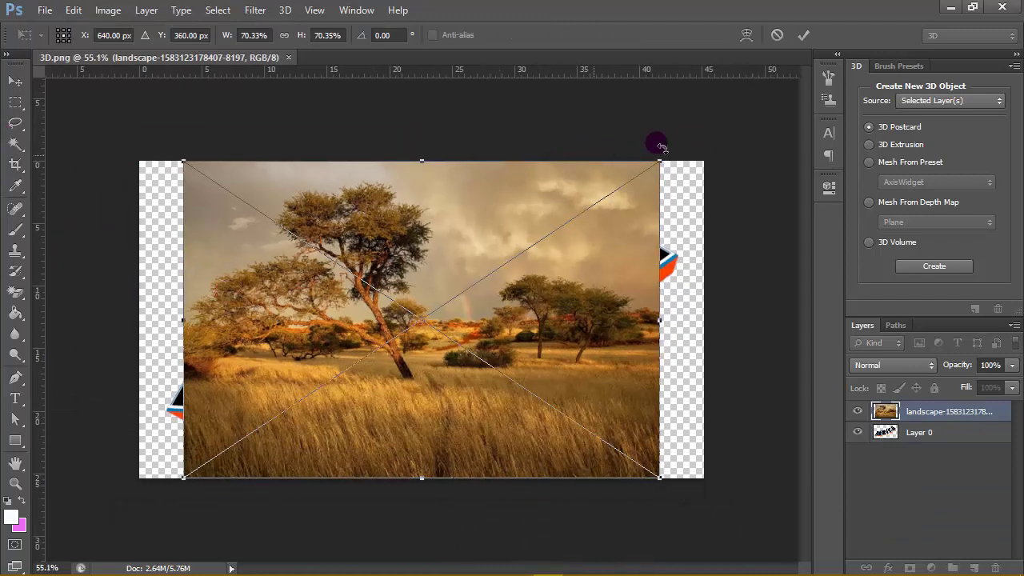
# Enlarge the placed landscape to about 87% so it covers the whole canvas, and rasterize its layer.
pyautogui.moveTo(657, 157); pyautogui.dragTo(709, 128)
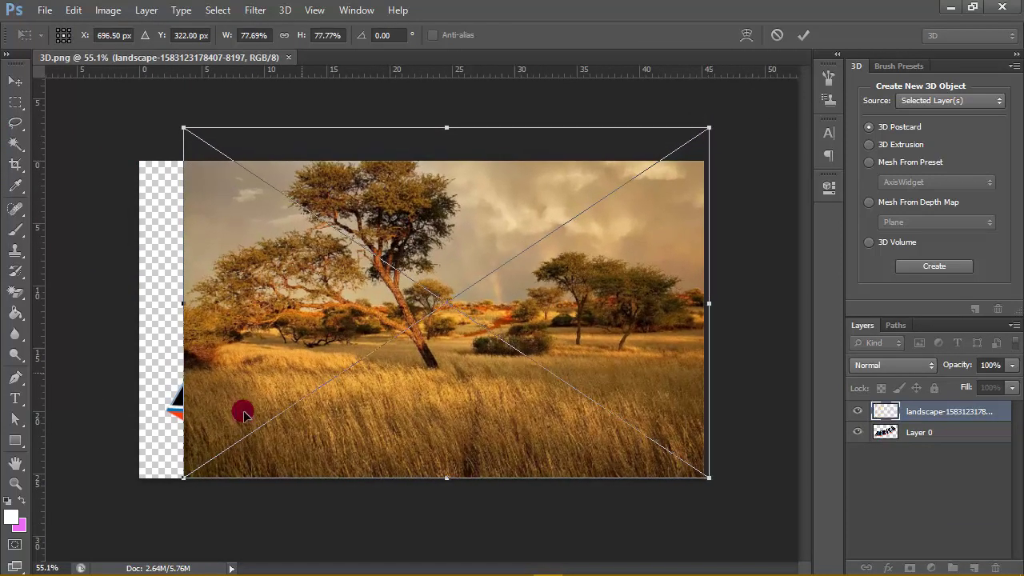
pyautogui.moveTo(179, 488); pyautogui.dragTo(122, 520)
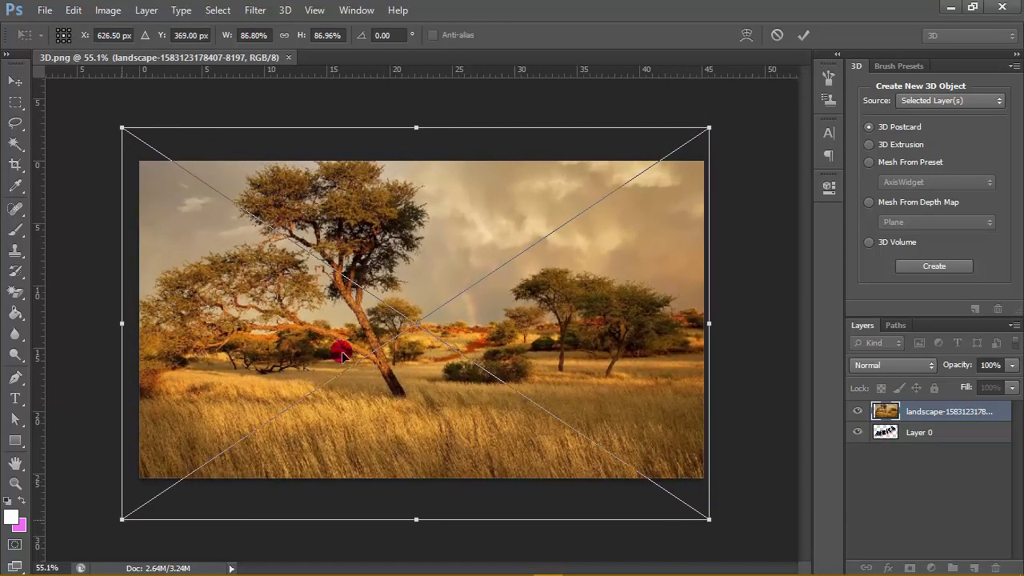
pyautogui.click(800, 35)
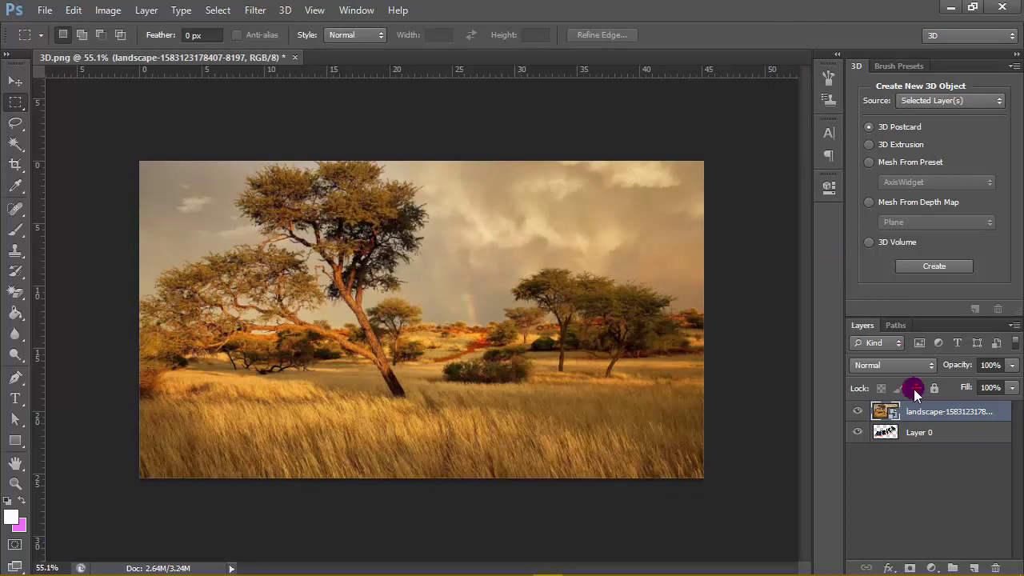
pyautogui.rightClick(939, 414)
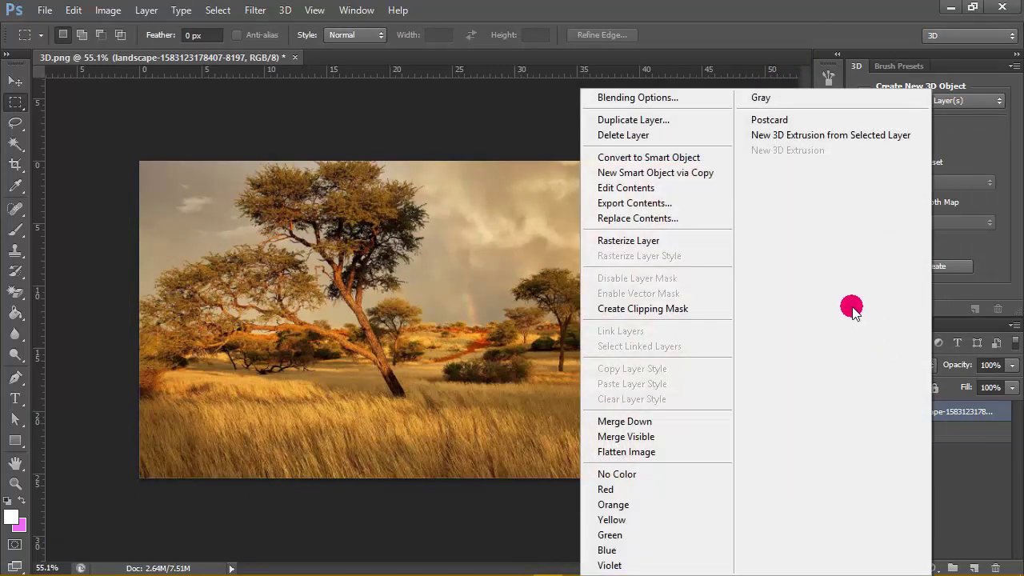
pyautogui.click(632, 240)
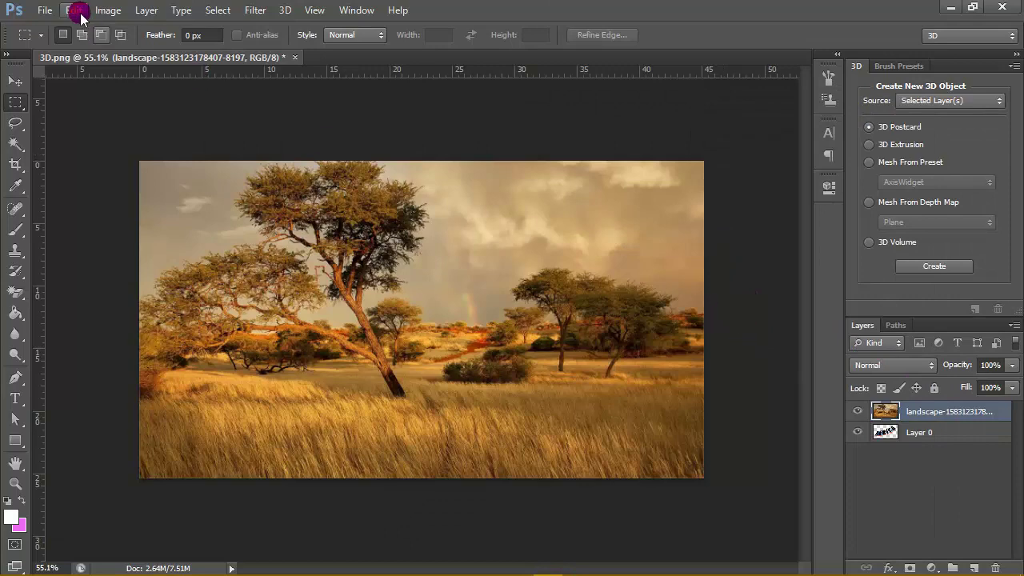
# Place texture 15 from the Blank Postcards folder into the document.
pyautogui.click(47, 10)
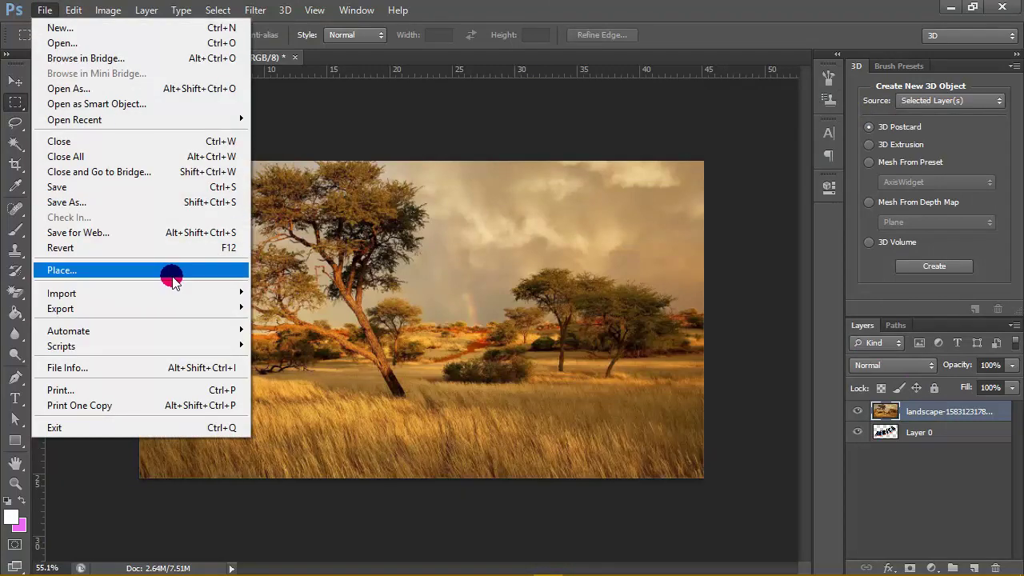
pyautogui.click(173, 276)
pyautogui.doubleClick(355, 202)
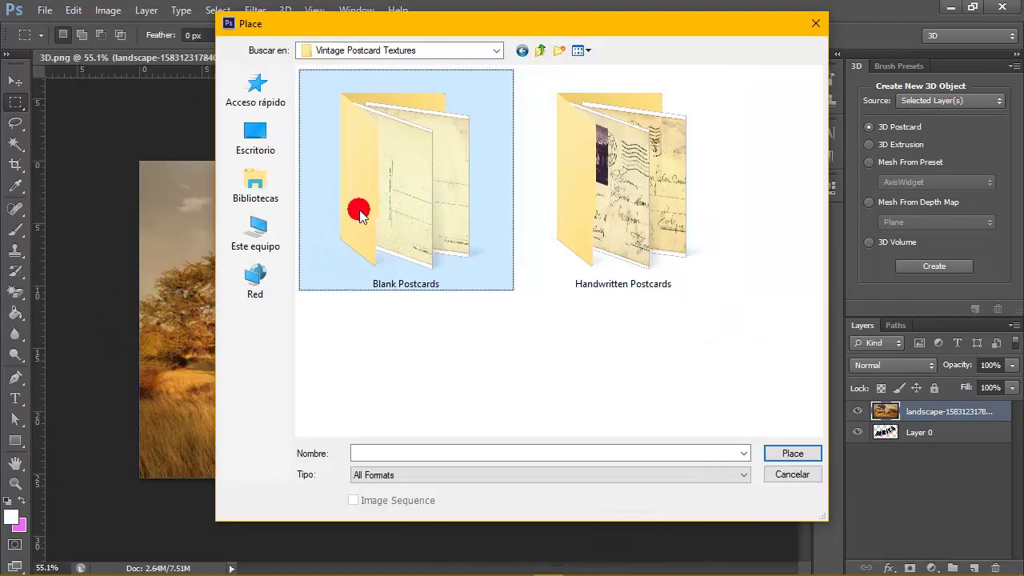
pyautogui.scroll(-3, 577, 336)
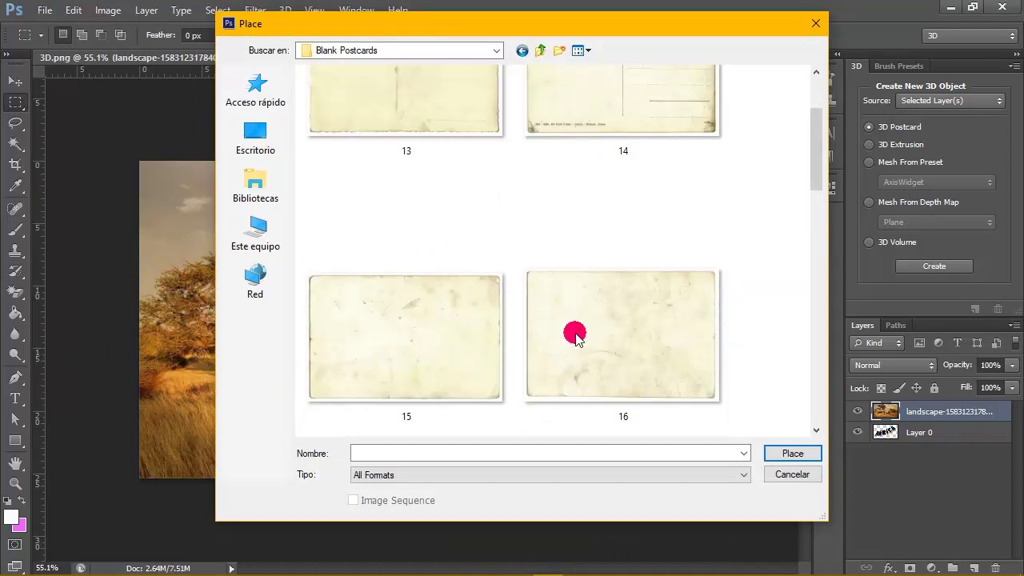
pyautogui.scroll(3, 573, 331)
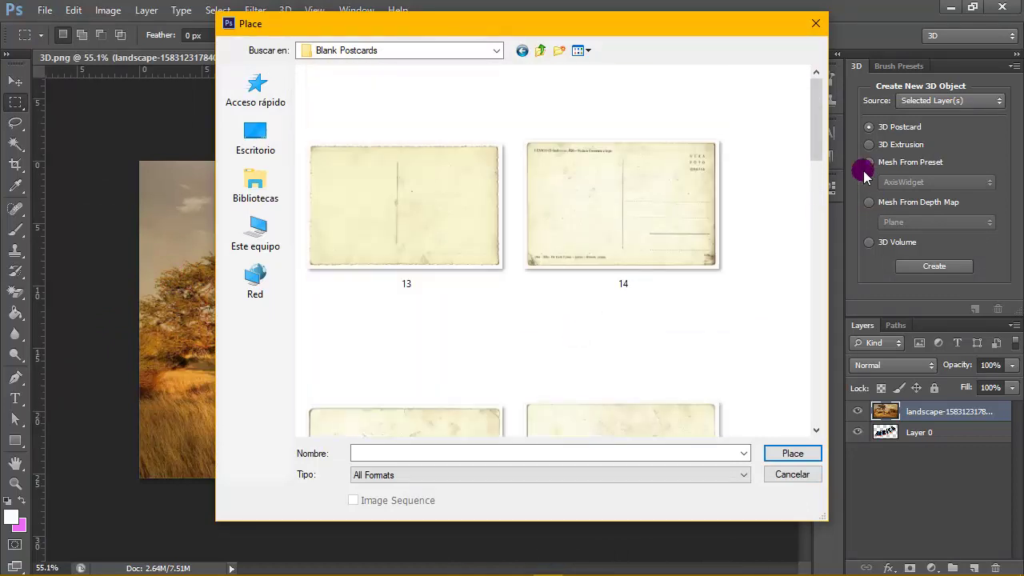
pyautogui.moveTo(817, 130); pyautogui.dragTo(784, 170)
pyautogui.doubleClick(418, 338)
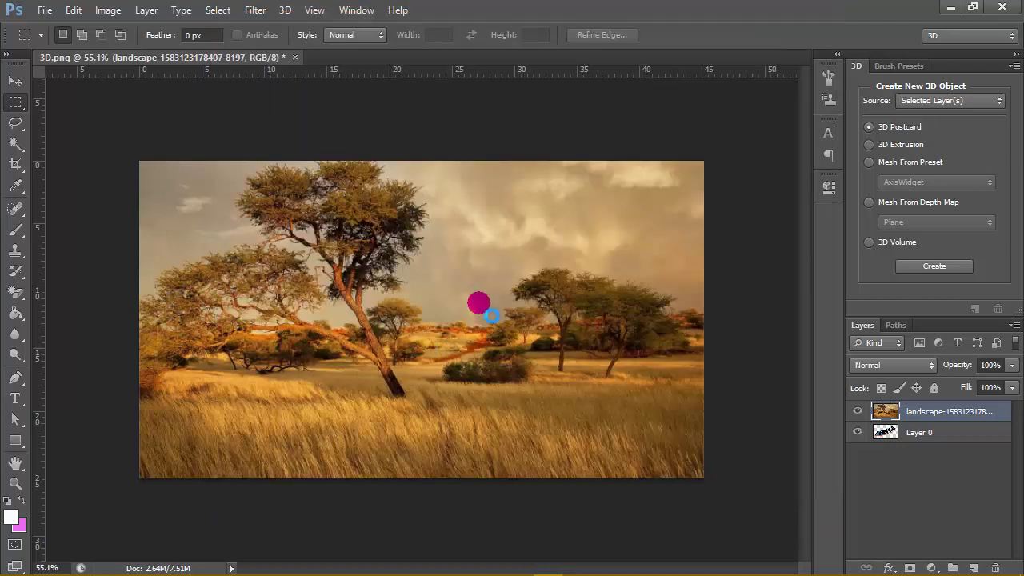
# Scale the placed postcard texture to about 322% so it covers the whole canvas, and commit the placement.
pyautogui.keyDown('alt'); pyautogui.scroll(-3, 487, 307); pyautogui.keyUp('alt')
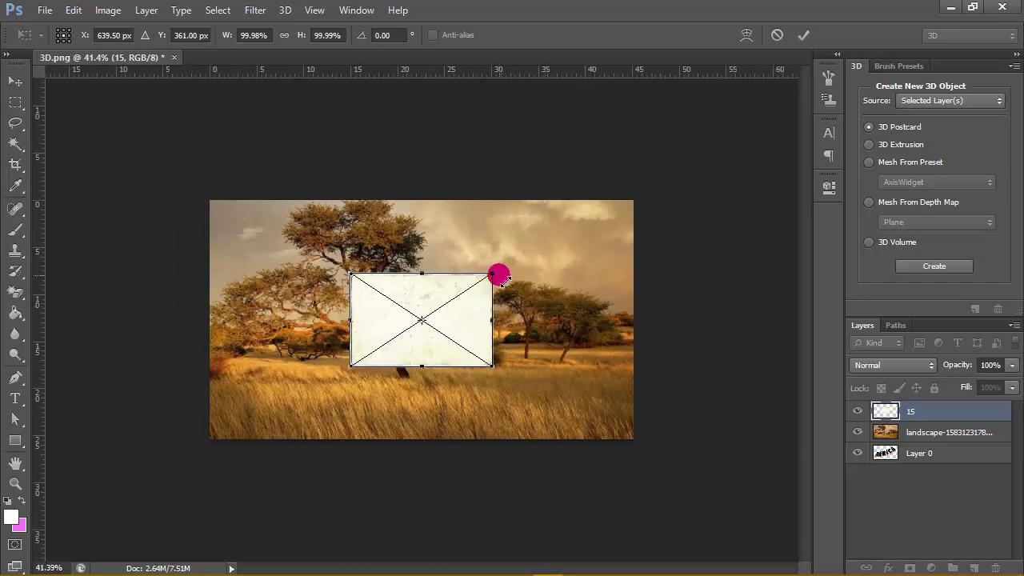
pyautogui.moveTo(602, 220); pyautogui.dragTo(702, 167)
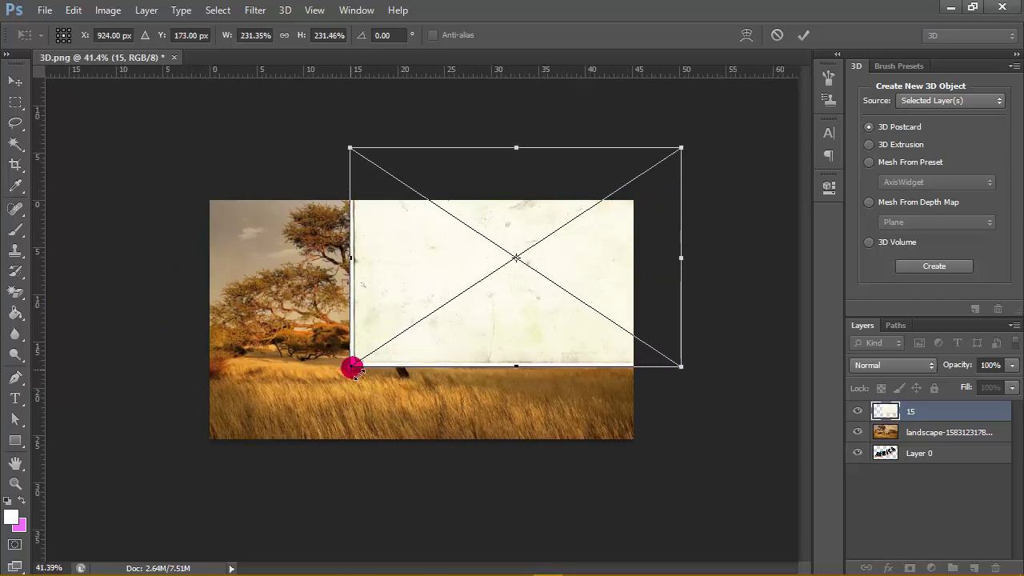
pyautogui.moveTo(352, 366); pyautogui.dragTo(194, 487)
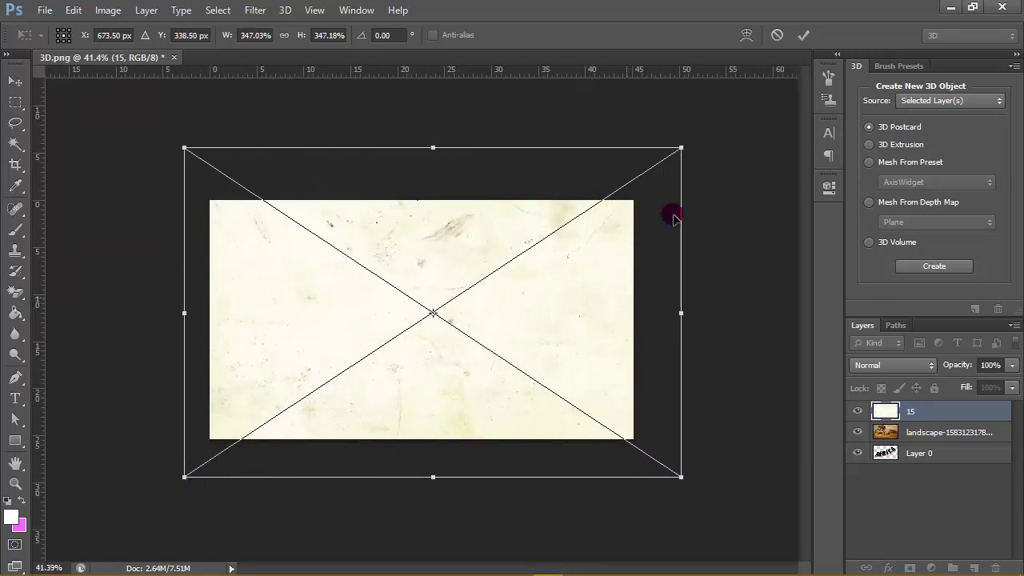
pyautogui.moveTo(681, 149); pyautogui.dragTo(646, 173)
pyautogui.moveTo(580, 280); pyautogui.dragTo(582, 278)
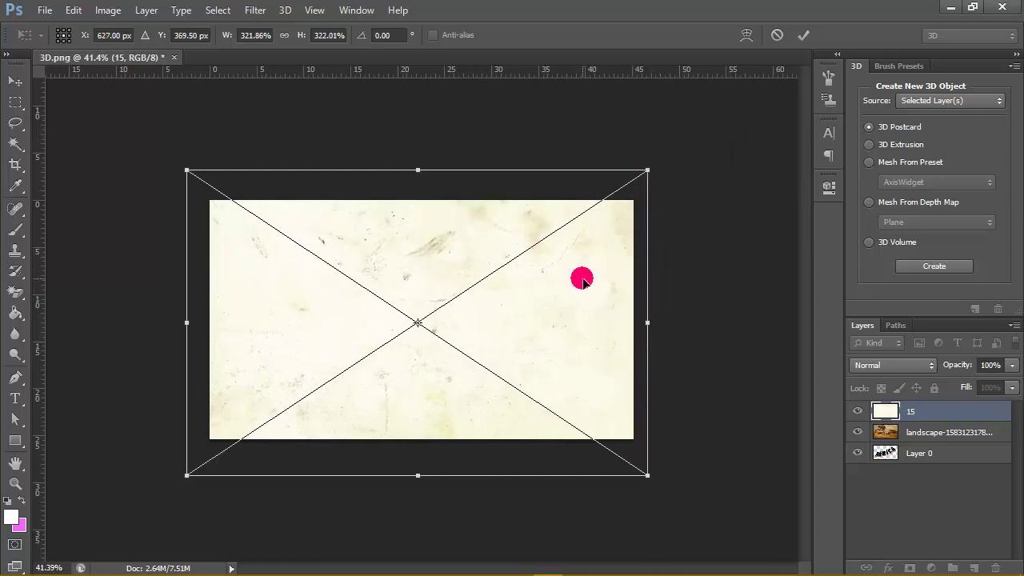
pyautogui.click(806, 34)
# Rasterize the postcard texture layer 15 and move the landscape layer above it.
pyautogui.rightClick(921, 408)
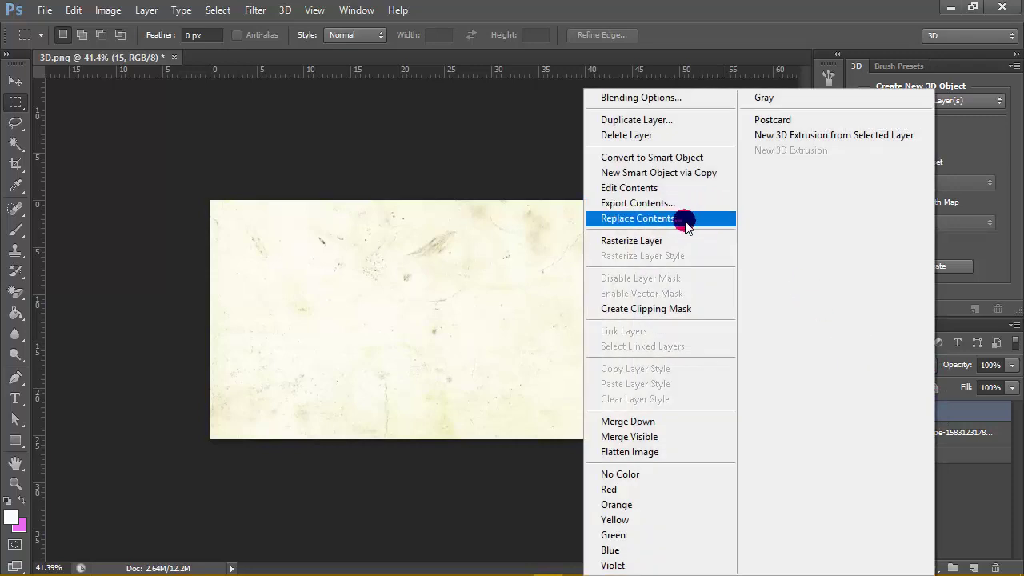
pyautogui.click(680, 241)
pyautogui.moveTo(897, 432); pyautogui.dragTo(898, 410)
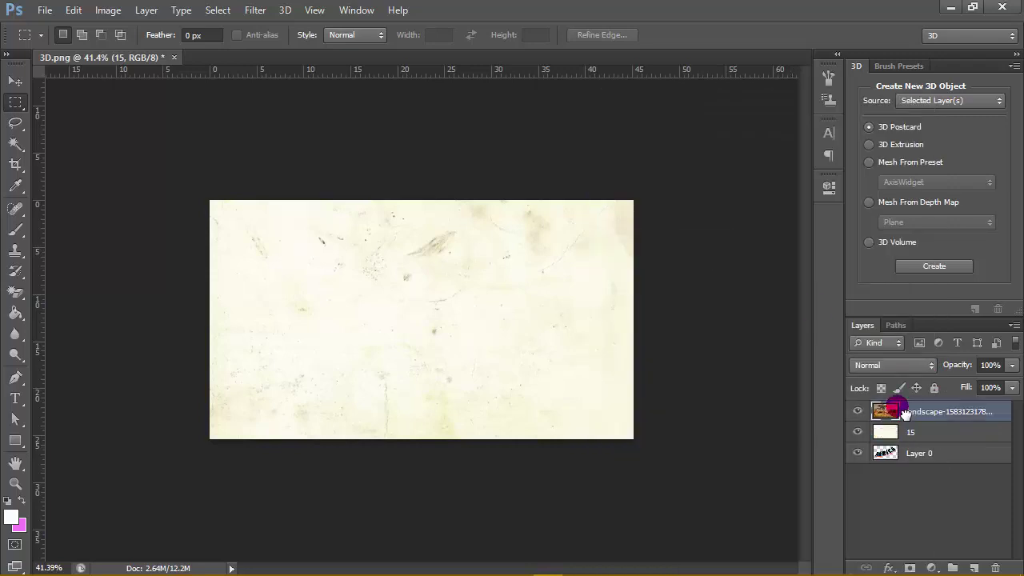
# Set the landscape layer's blend mode to Multiply and lower its opacity to about 87%.
pyautogui.keyDown('alt'); pyautogui.scroll(4, 487, 373); pyautogui.keyUp('alt')
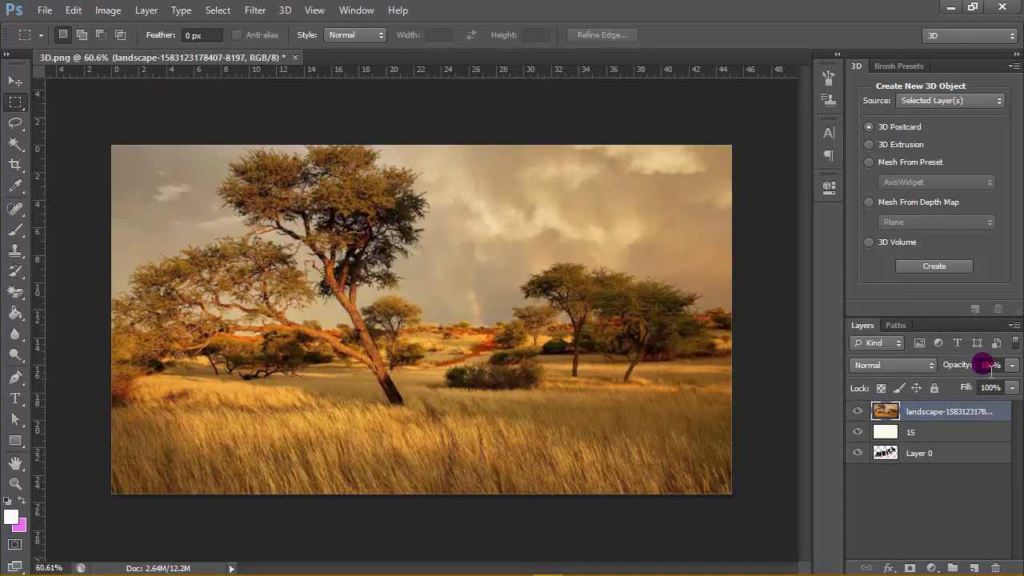
pyautogui.click(911, 367)
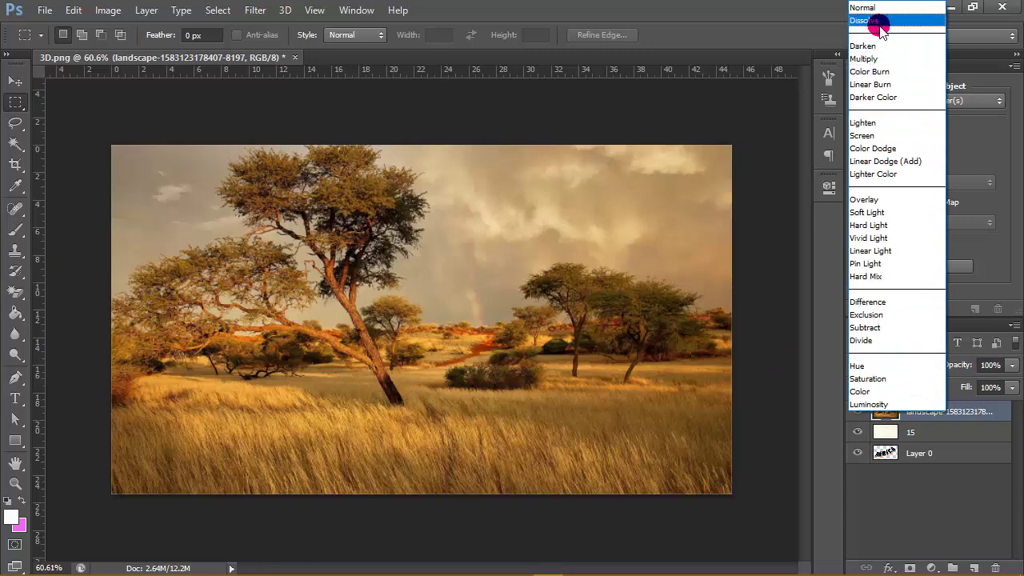
pyautogui.click(880, 61)
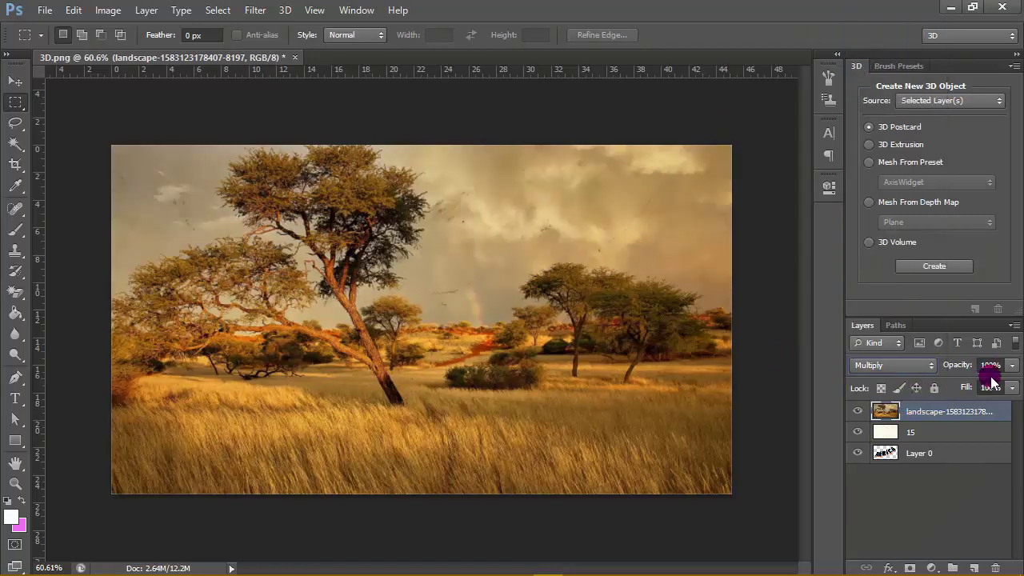
pyautogui.click(1013, 365)
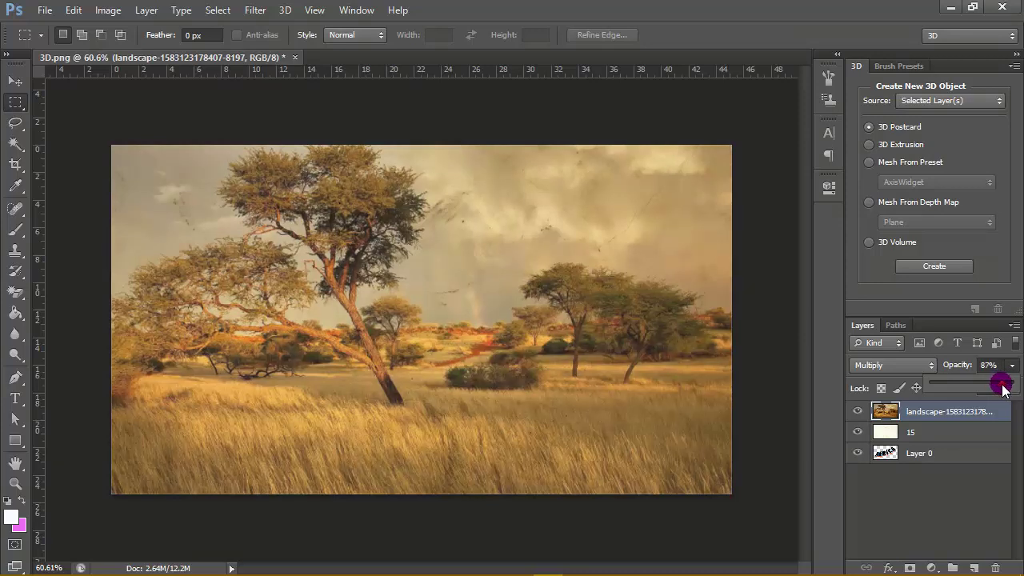
# Move the AFRICA text layer, Layer 0, above the landscape layer to the top of the layer stack.
pyautogui.moveTo(933, 450); pyautogui.dragTo(938, 412)
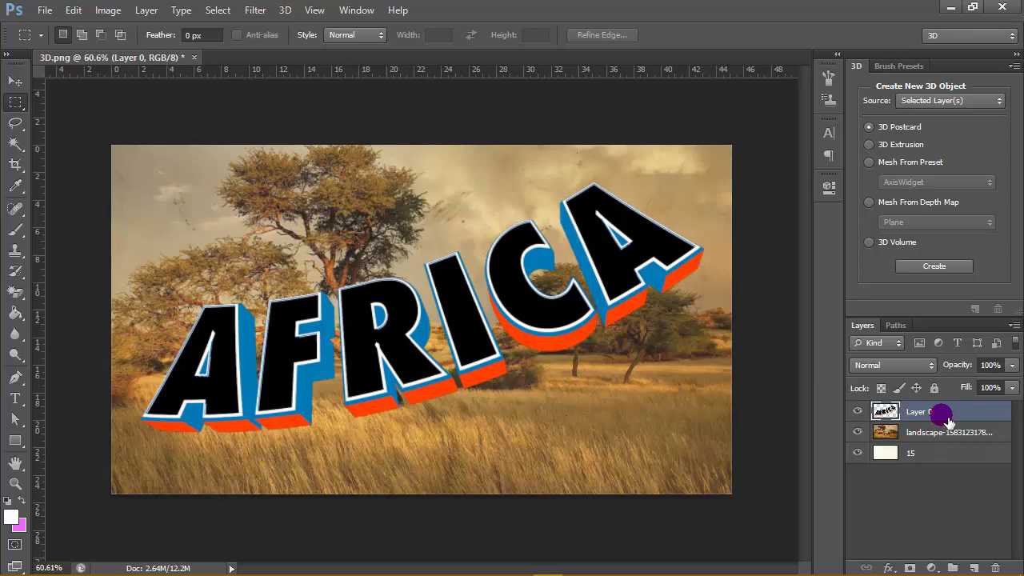
pyautogui.keyDown('alt'); pyautogui.scroll(2, 425, 318); pyautogui.keyUp('alt')
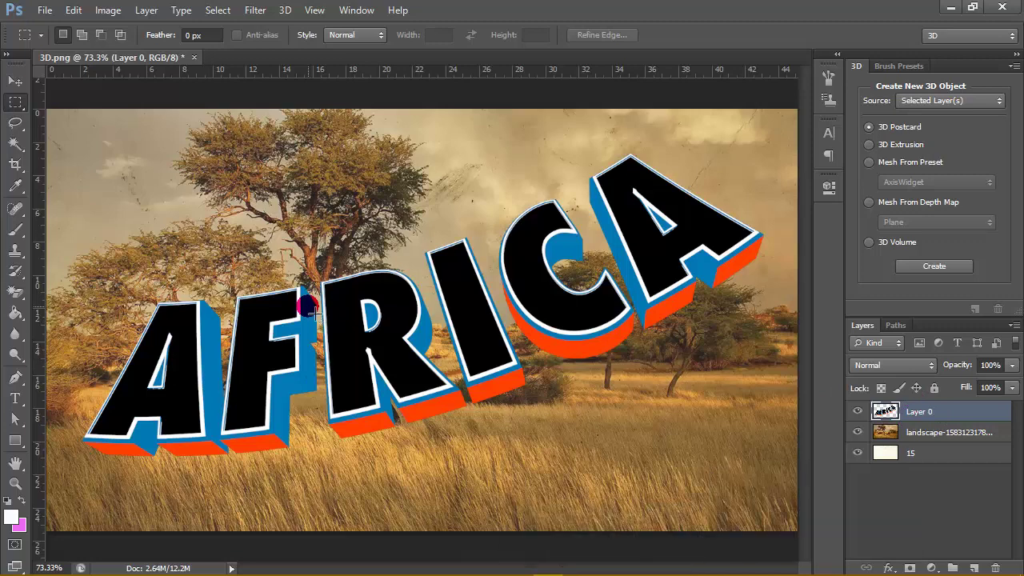
pyautogui.click(44, 10)
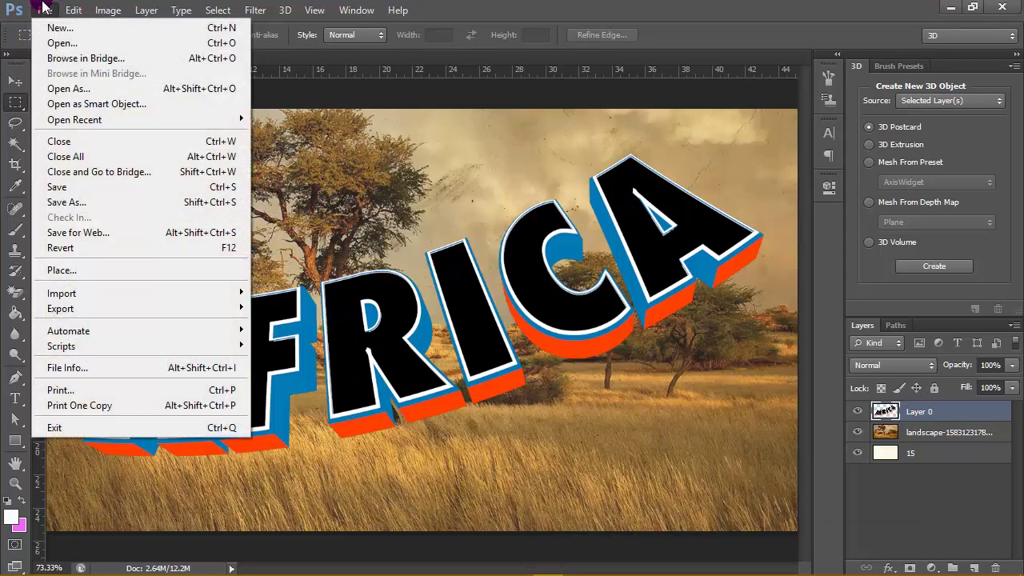
pyautogui.click(132, 277)
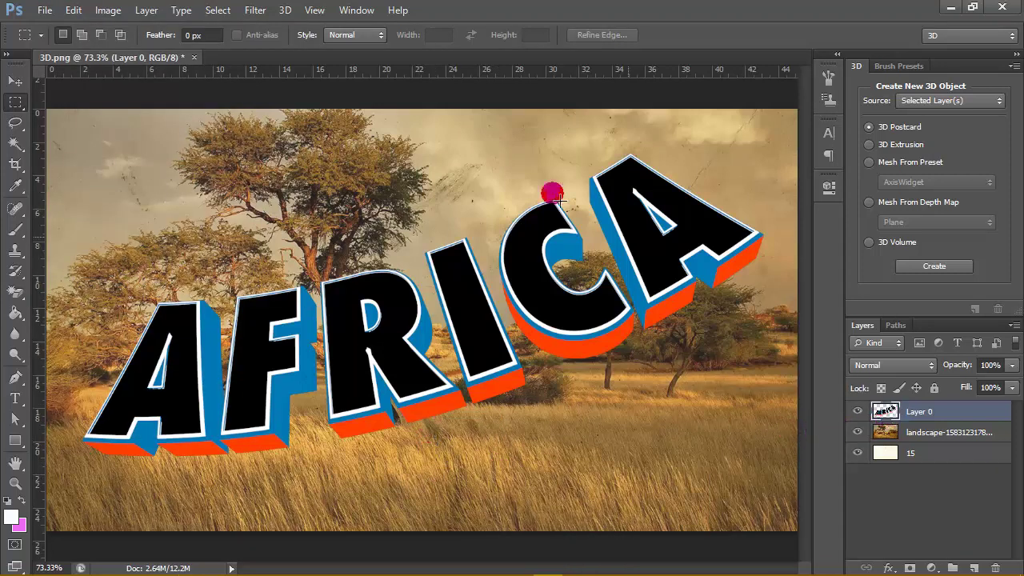
# Scale the AFRICA text down to about 90% with Free Transform and commit the change.
pyautogui.hotkey('ctrl', 't')
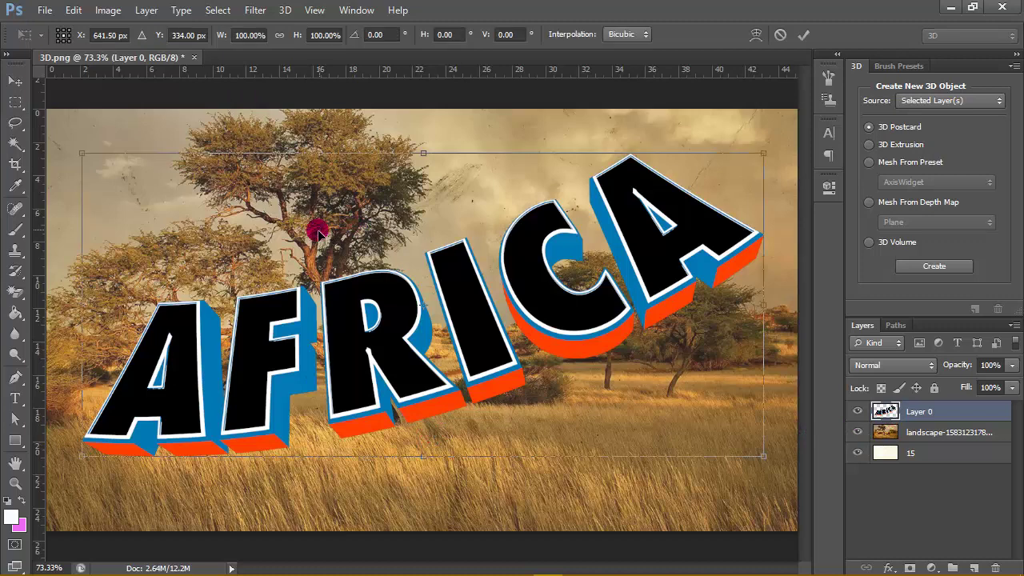
pyautogui.hotkey('ctrl', '-')
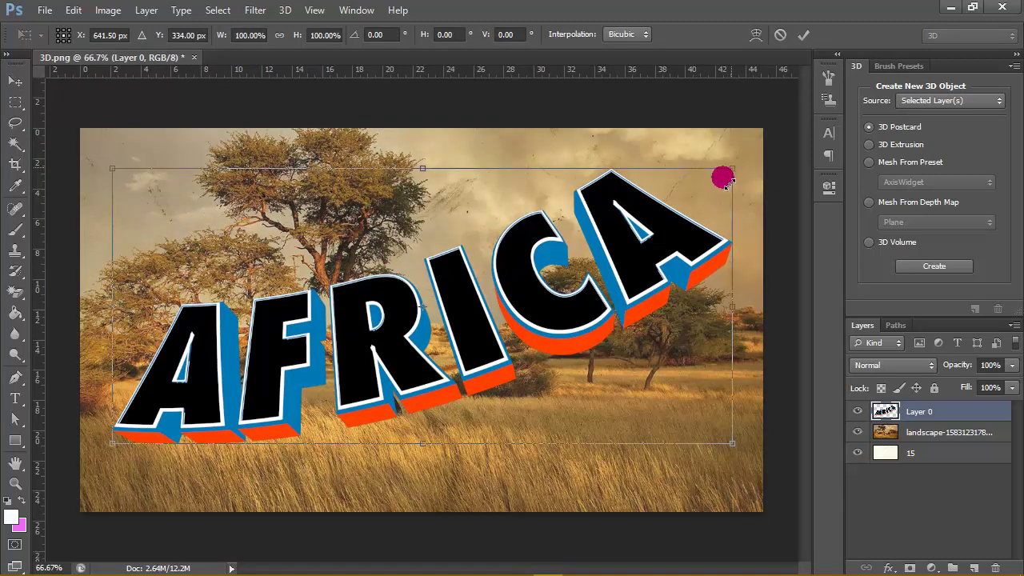
pyautogui.moveTo(725, 182); pyautogui.dragTo(574, 245)
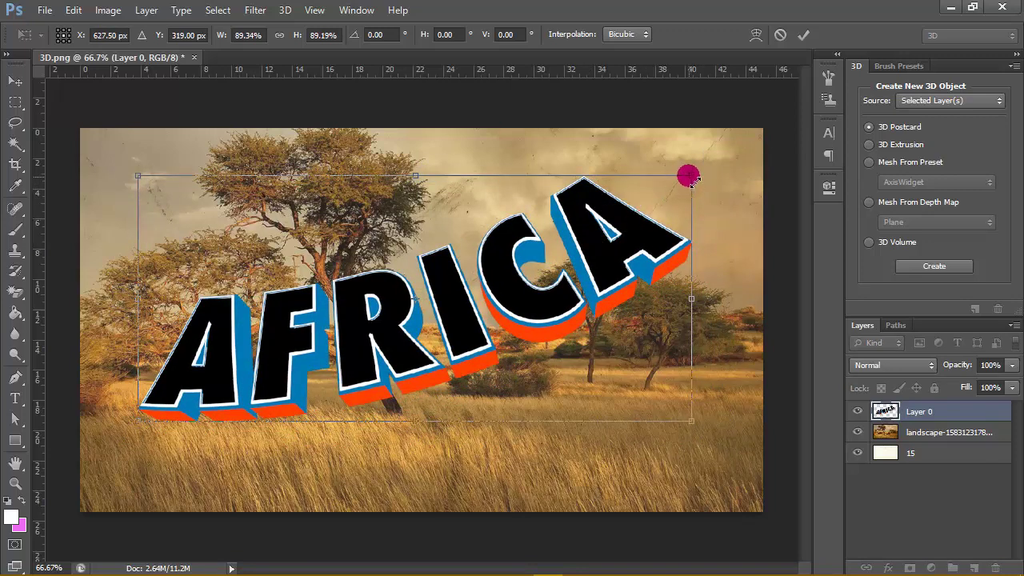
pyautogui.moveTo(690, 177); pyautogui.dragTo(697, 173)
pyautogui.click(804, 35)
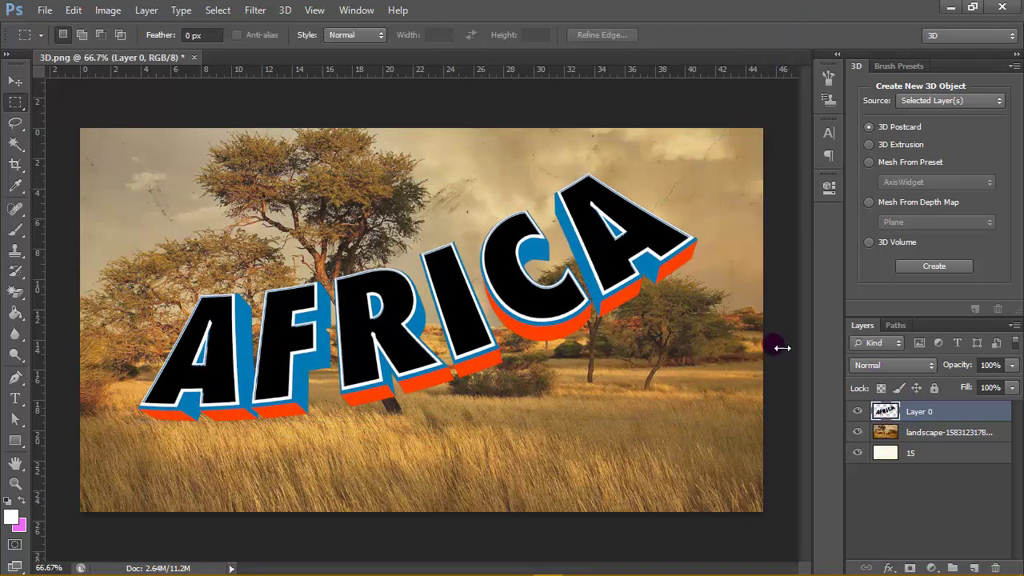
# Enlarge the AFRICA text slightly with Free Transform, shift it a little downward and commit the change.
pyautogui.click(73, 10)
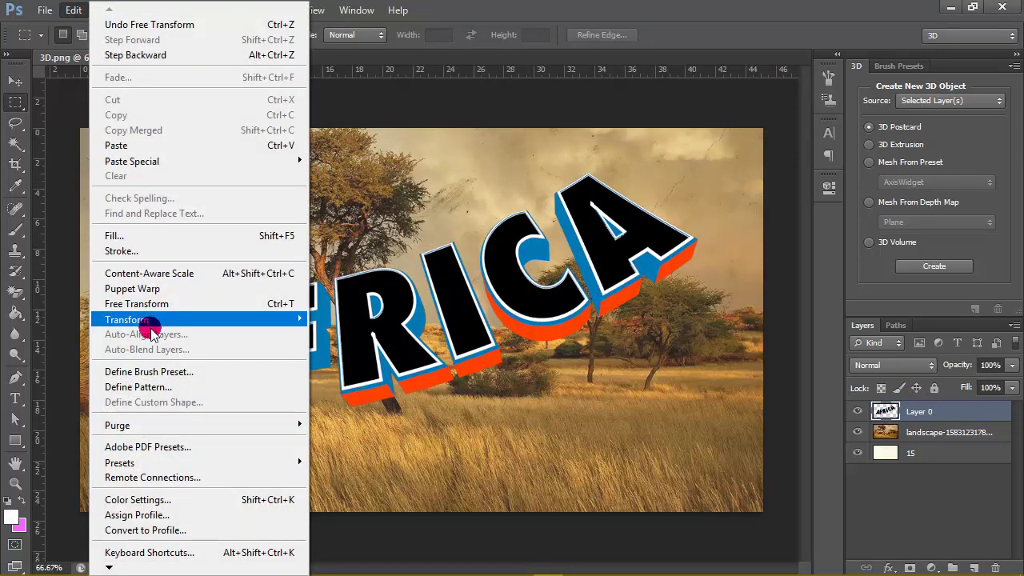
pyautogui.moveTo(128, 327)
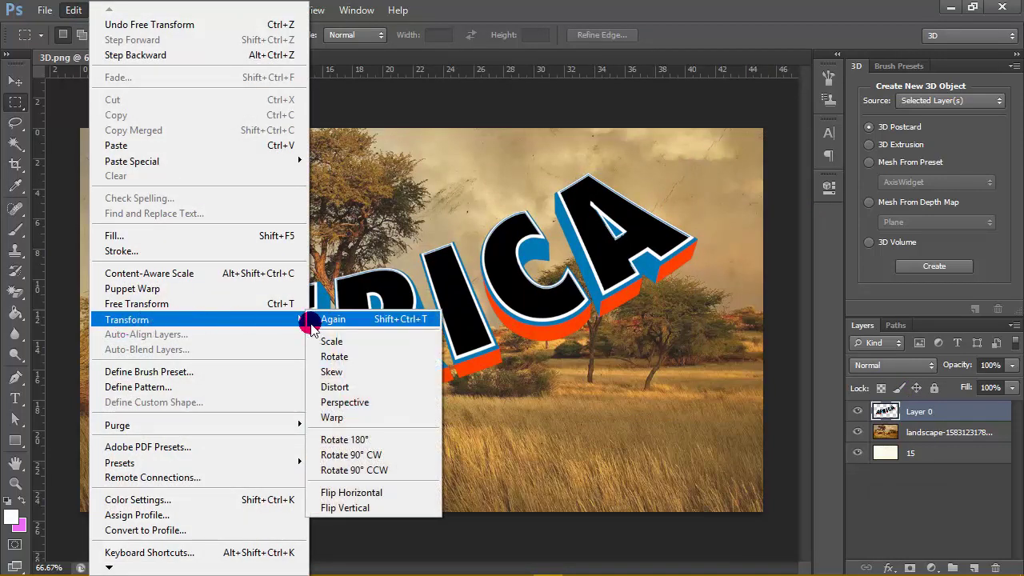
pyautogui.click(196, 303)
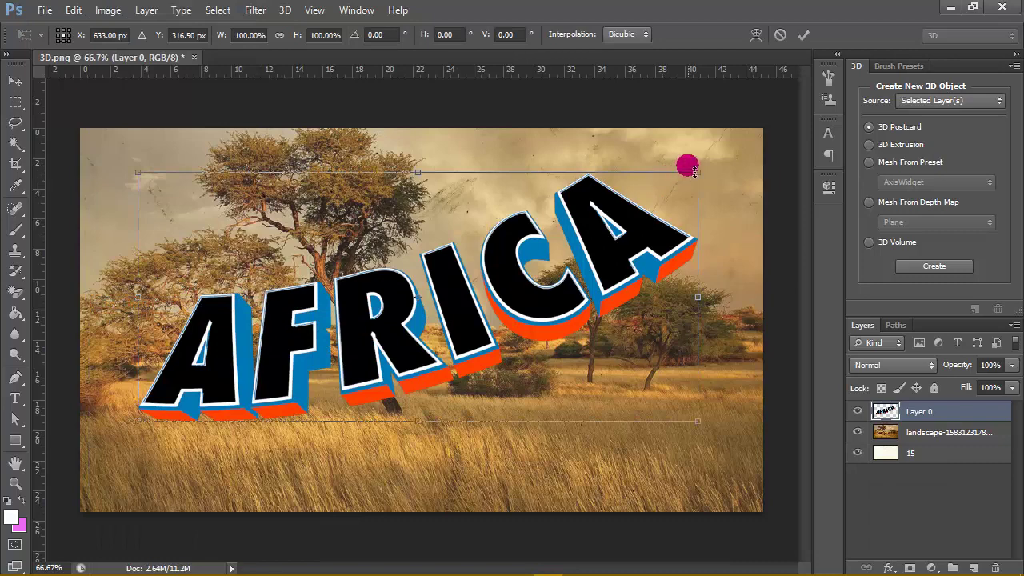
pyautogui.moveTo(697, 167)
pyautogui.mouseDown()
pyautogui.moveTo(704, 156)
pyautogui.moveTo(653, 209)
pyautogui.moveTo(699, 189)
pyautogui.moveTo(766, 91)
pyautogui.moveTo(701, 181)
pyautogui.mouseUp()
pyautogui.click(803, 35)
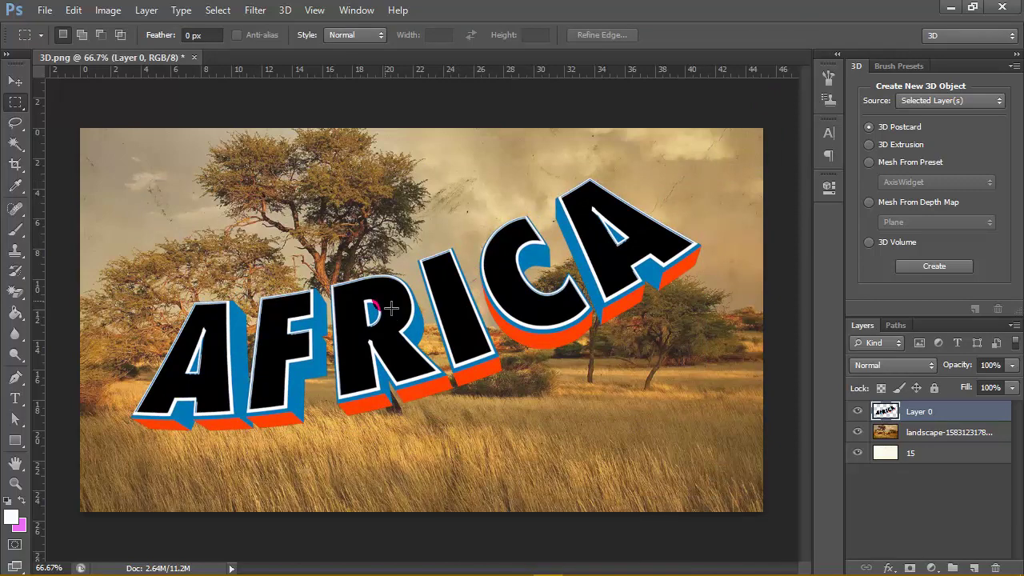
# Activate the Magic Wand tool with a tolerance of 32.
pyautogui.keyDown('alt'); pyautogui.scroll(2, 427, 340); pyautogui.keyUp('alt')
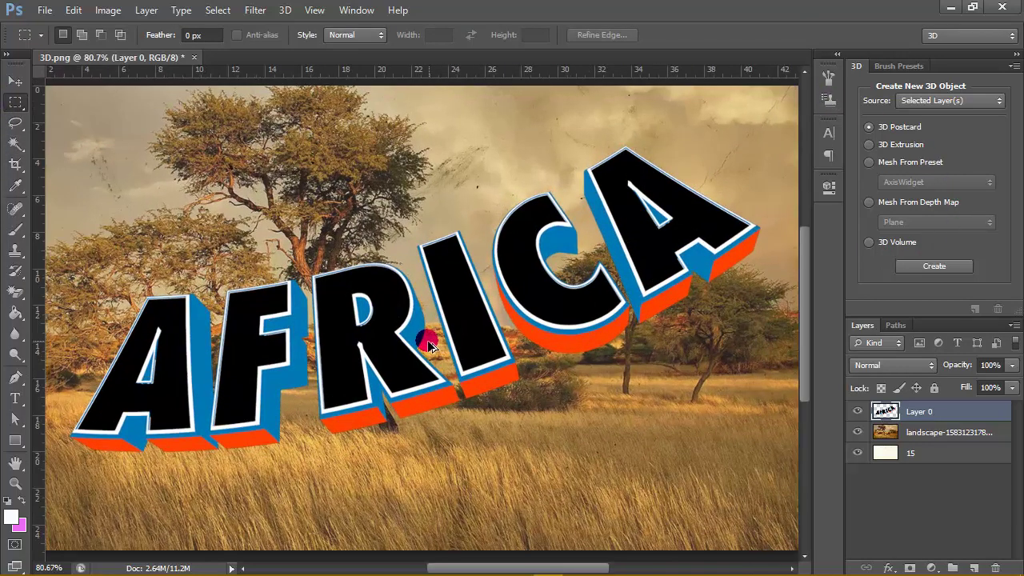
pyautogui.click(12, 145)
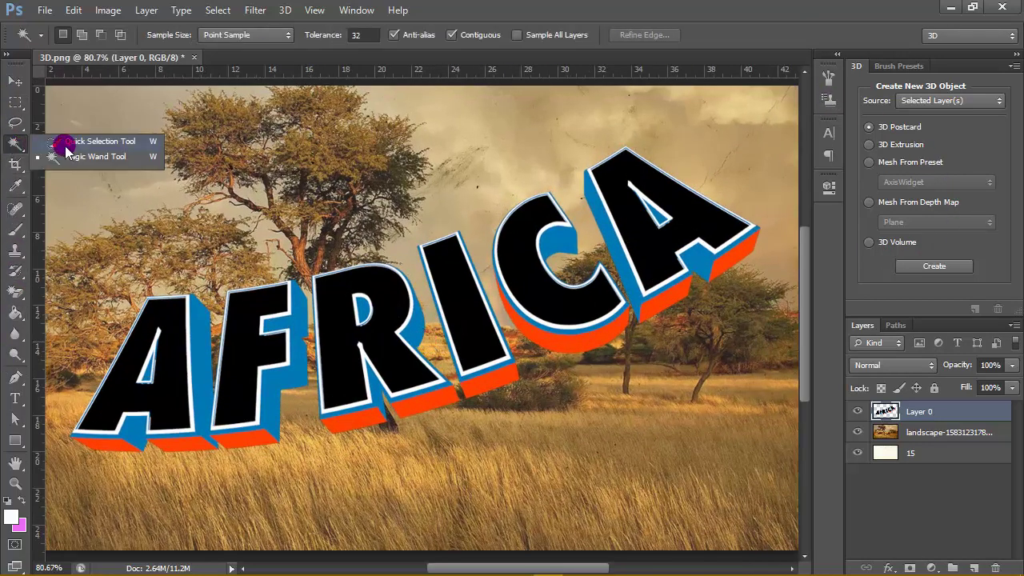
pyautogui.click(64, 155)
pyautogui.scroll(5, 421, 376)
pyautogui.scroll(-10, 422, 377)
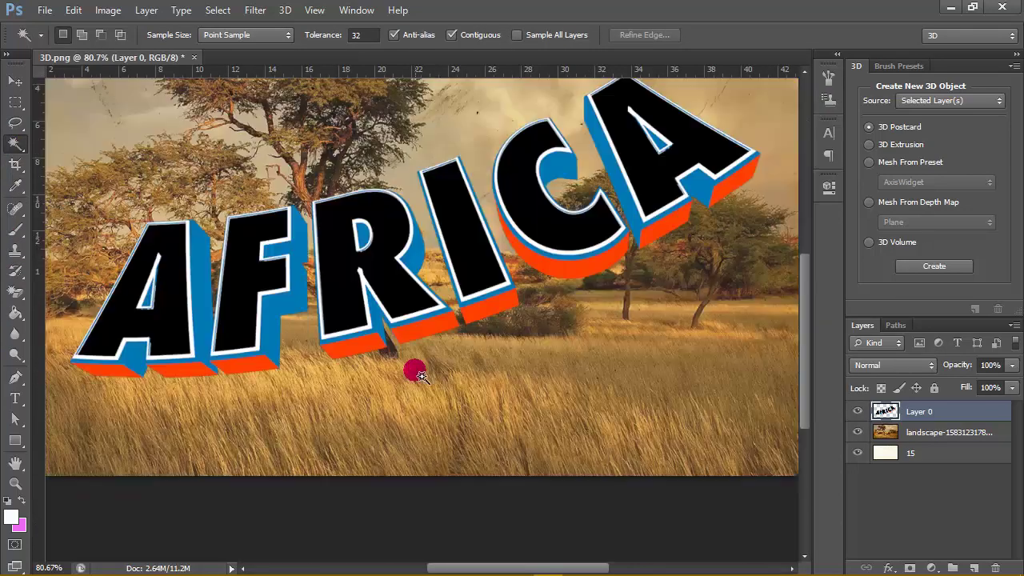
pyautogui.scroll(6, 421, 377)
pyautogui.scroll(-2, 476, 379)
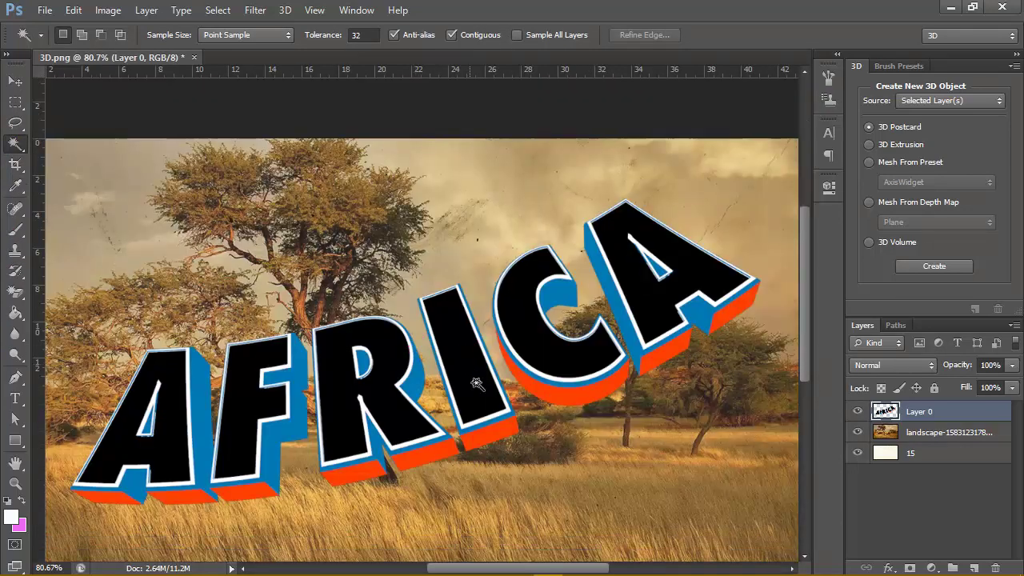
pyautogui.keyDown('ctrl'); pyautogui.scroll(1, 442, 383); pyautogui.keyUp('ctrl')
pyautogui.keyDown('alt'); pyautogui.scroll(1, 442, 376); pyautogui.keyUp('alt')
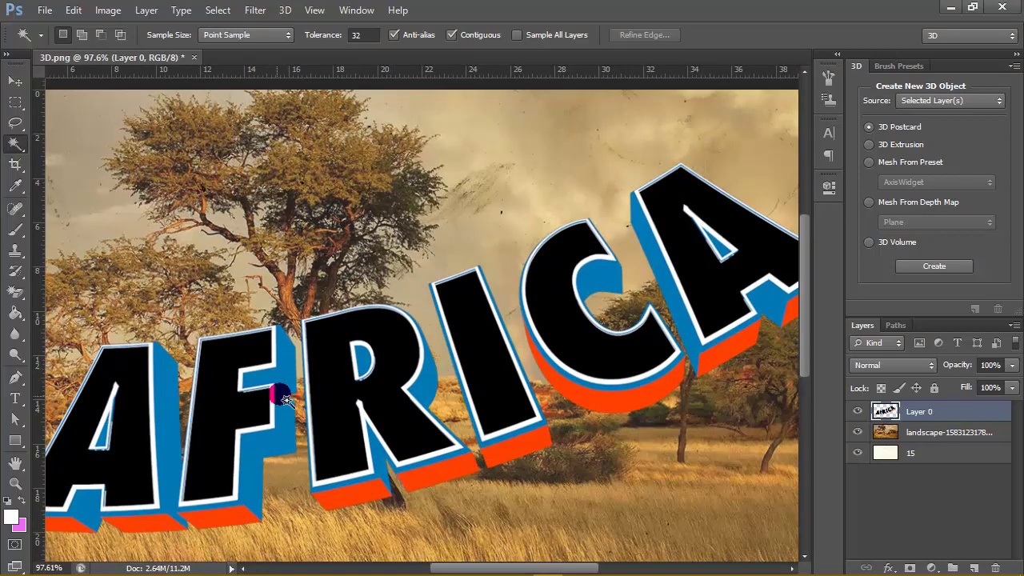
pyautogui.scroll(-1, 264, 393)
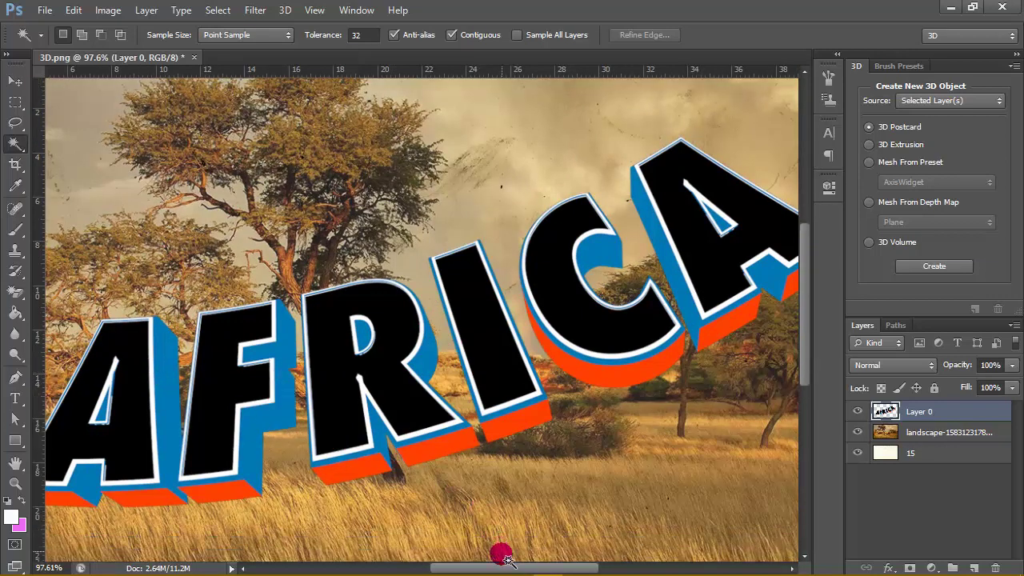
pyautogui.moveTo(504, 565); pyautogui.dragTo(491, 565)
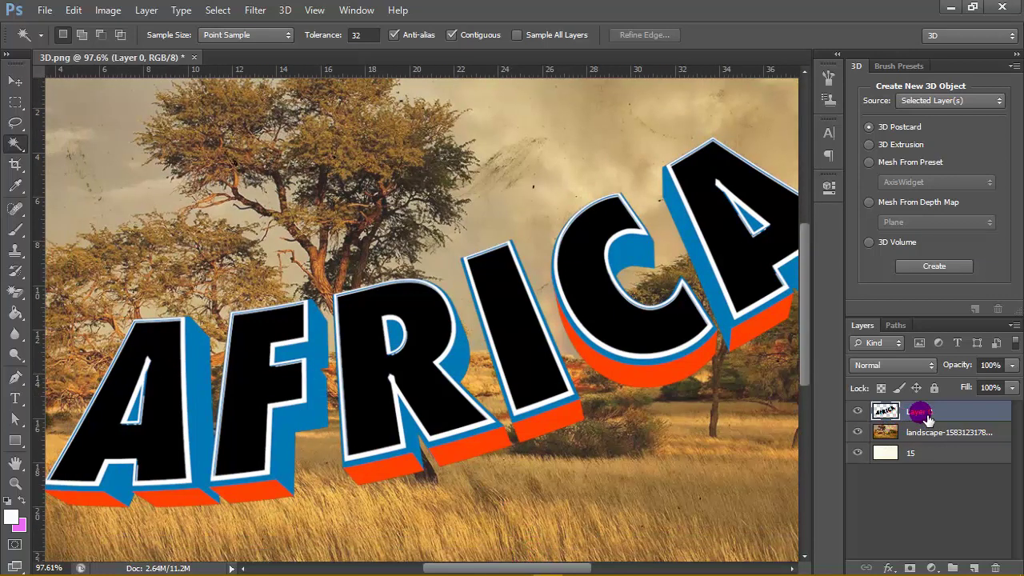
# Place the elephant image 6902548-africa-wallpaper-hd over the first letters of AFRICA, scale it to about 150% and commit the placement.
pyautogui.click(45, 13)
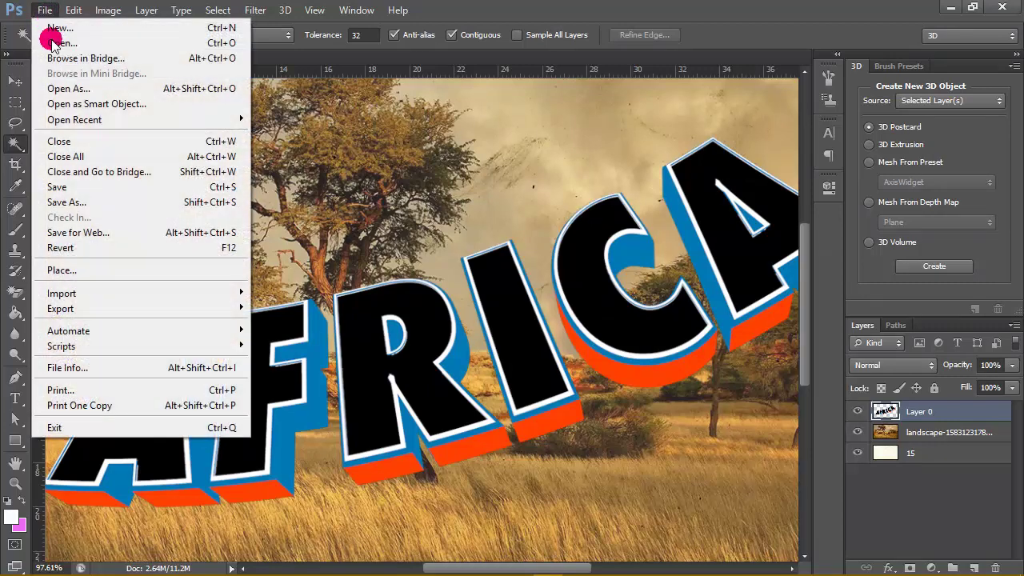
pyautogui.click(135, 270)
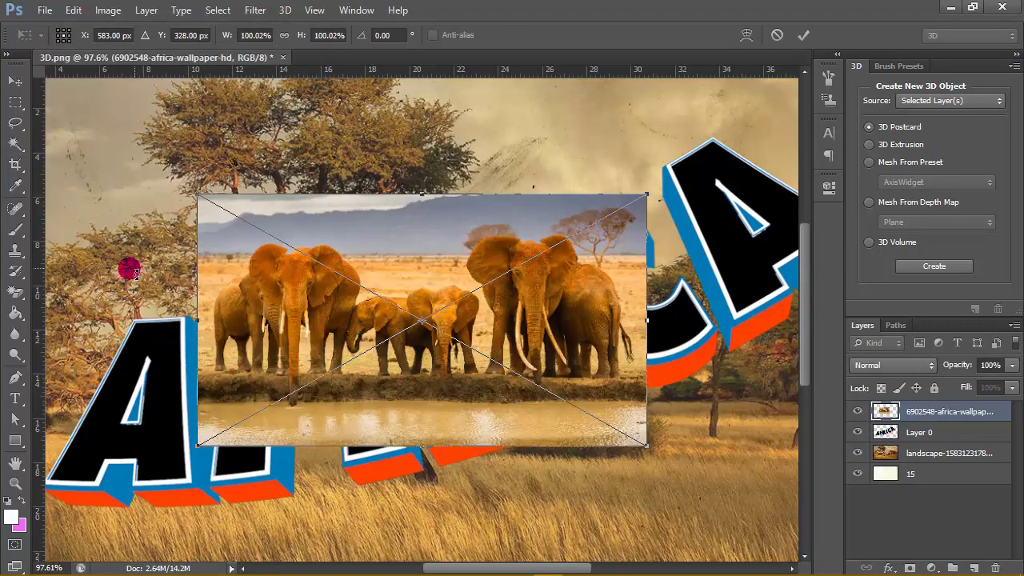
pyautogui.keyDown('alt'); pyautogui.scroll(-2, 258, 332); pyautogui.keyUp('alt')
pyautogui.moveTo(385, 328); pyautogui.dragTo(238, 412)
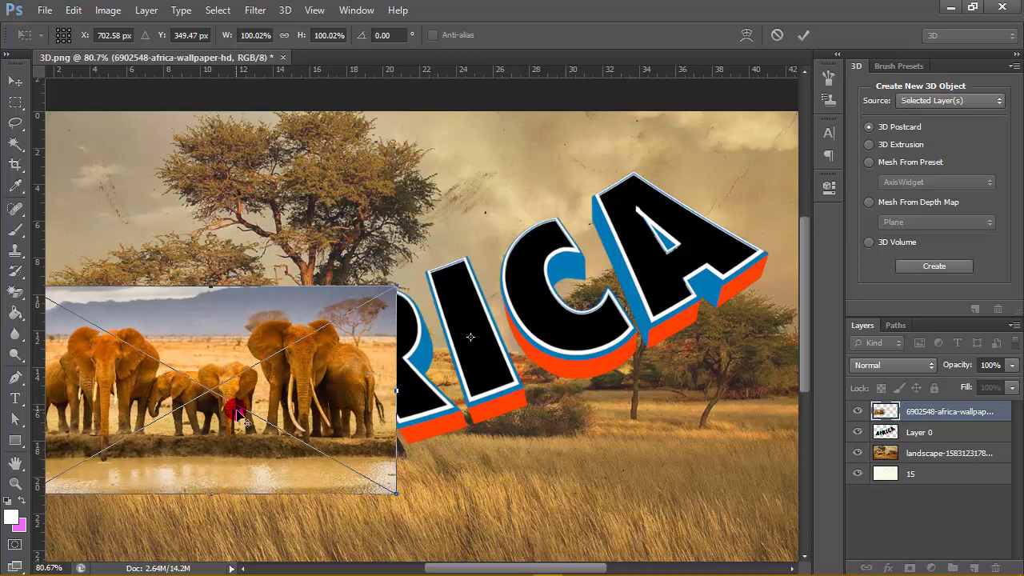
pyautogui.keyDown('alt'); pyautogui.scroll(-2, 238, 412); pyautogui.keyUp('alt')
pyautogui.moveTo(392, 282); pyautogui.dragTo(534, 199)
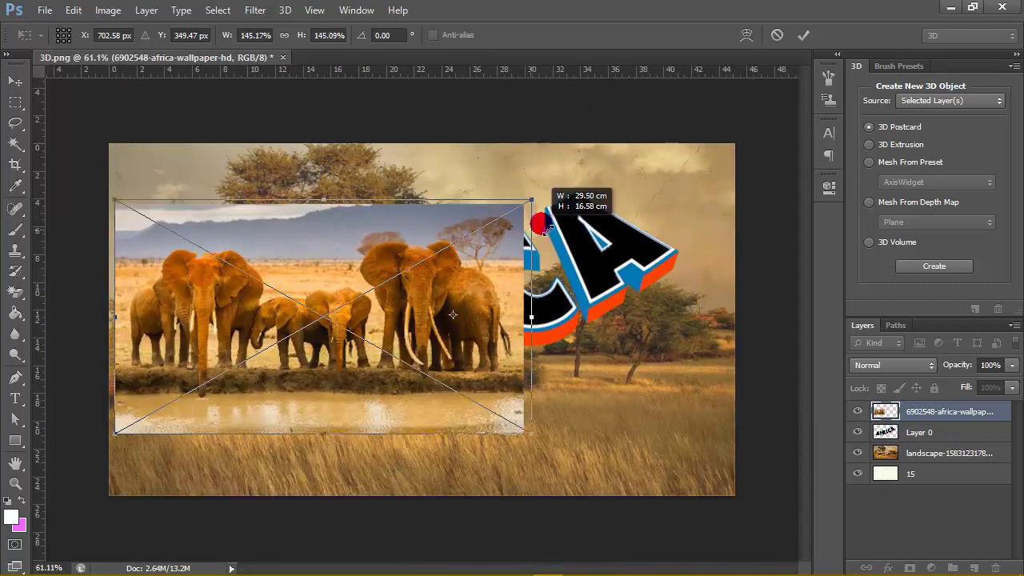
pyautogui.moveTo(492, 305)
pyautogui.mouseDown()
pyautogui.moveTo(480, 334)
pyautogui.moveTo(480, 320)
pyautogui.mouseUp()
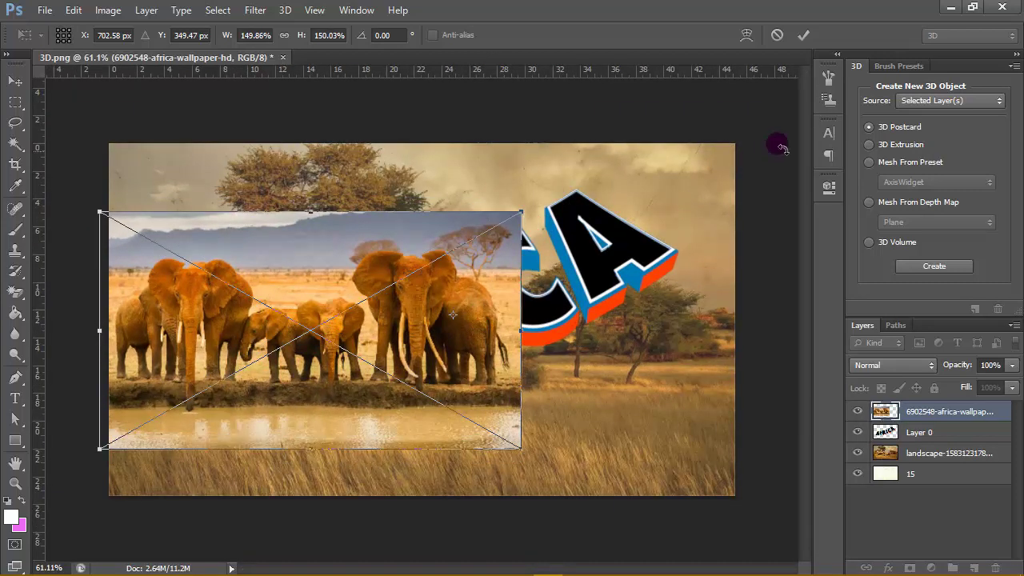
pyautogui.click(807, 36)
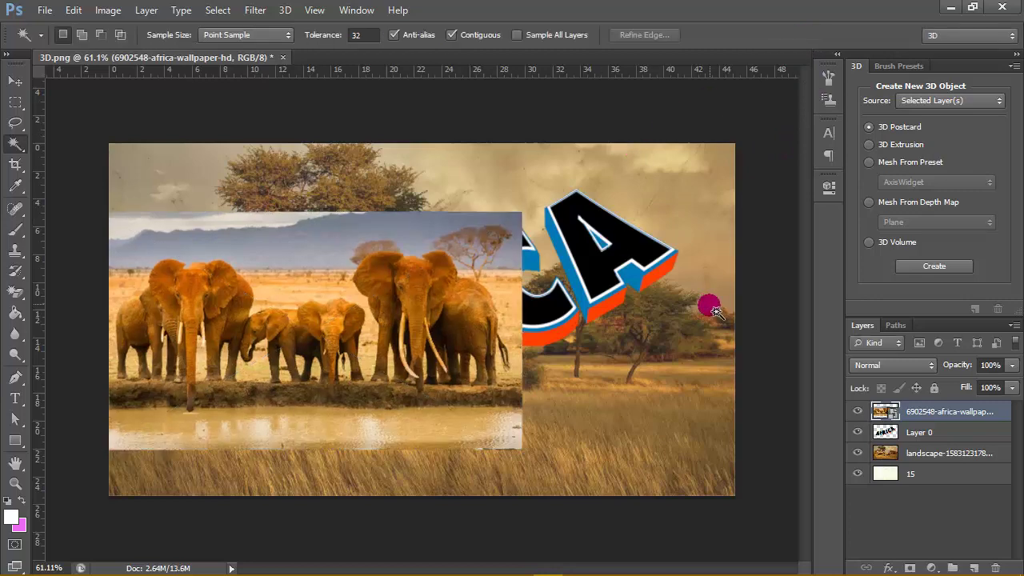
# Rasterize the elephant image layer and hide it to uncover the AFRICA text.
pyautogui.rightClick(988, 411)
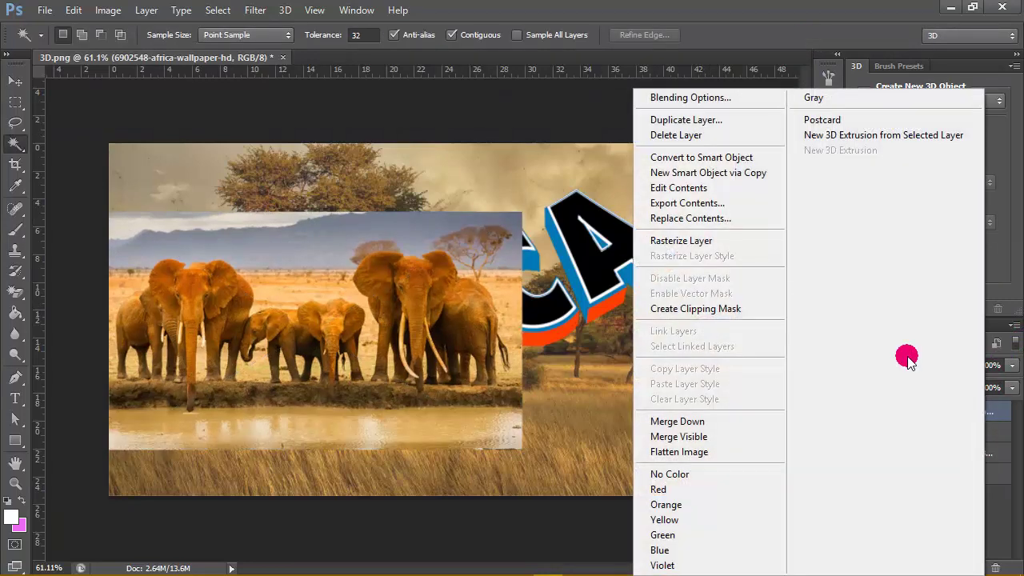
pyautogui.click(730, 243)
pyautogui.keyDown('ctrl'); pyautogui.click(889, 439); pyautogui.keyUp('ctrl')
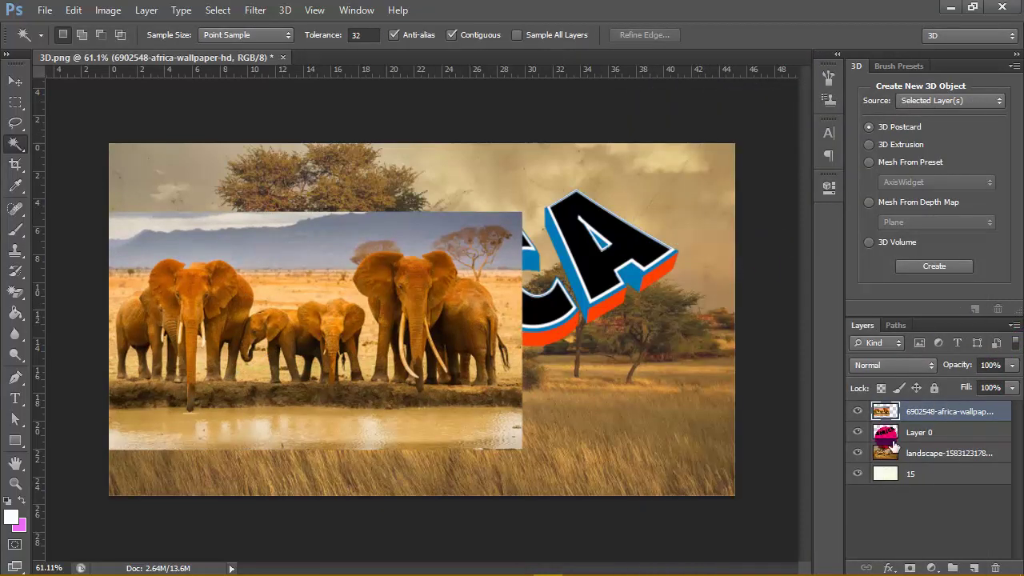
pyautogui.click(858, 411)
pyautogui.keyDown('alt'); pyautogui.scroll(3, 157, 368); pyautogui.keyUp('alt')
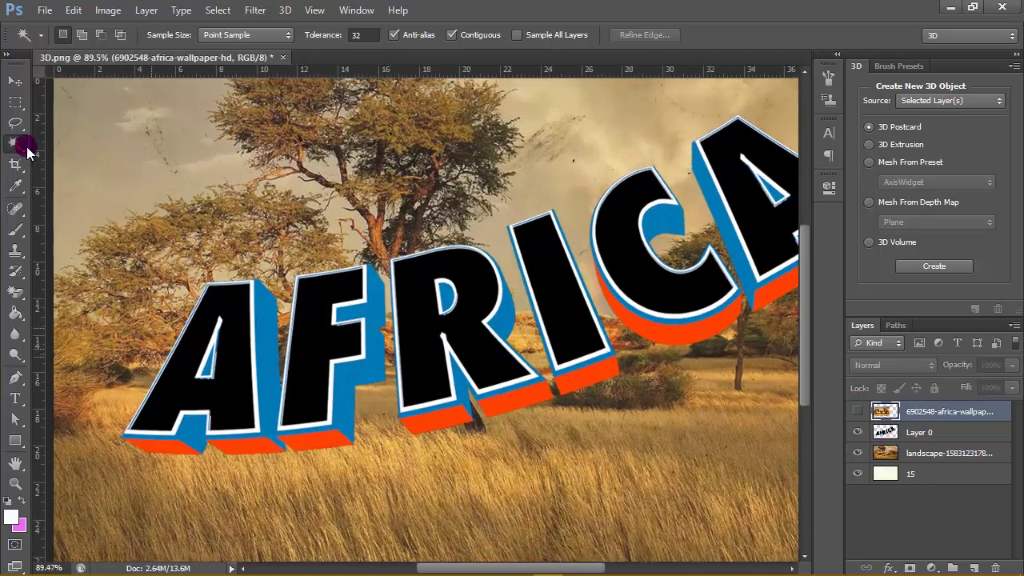
# Select the black face of the first letter A on Layer 0 and show the elephant layer again.
pyautogui.keyDown('shift'); pyautogui.click(225, 308); pyautogui.keyUp('shift')
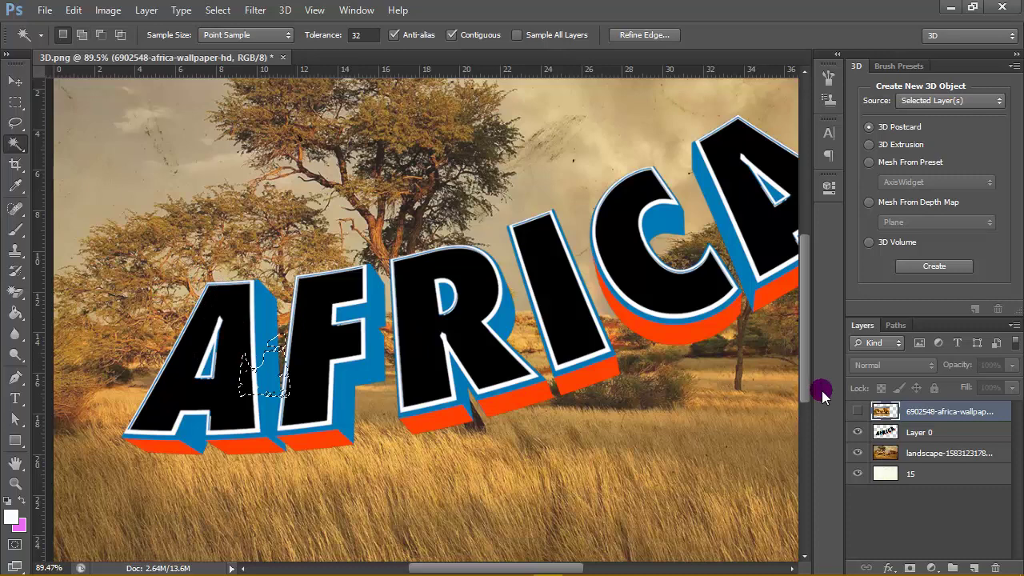
pyautogui.click(917, 432)
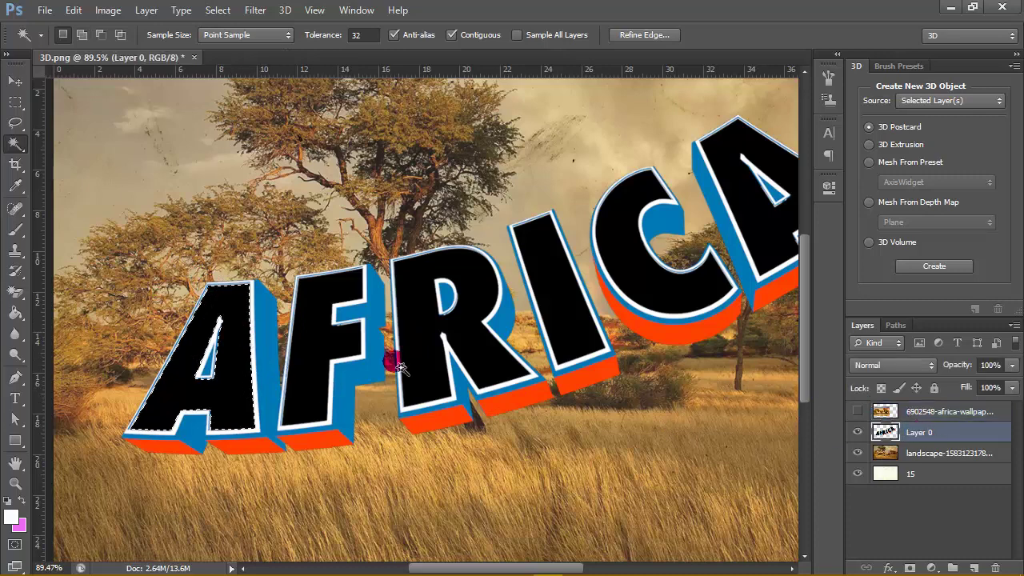
pyautogui.click(860, 412)
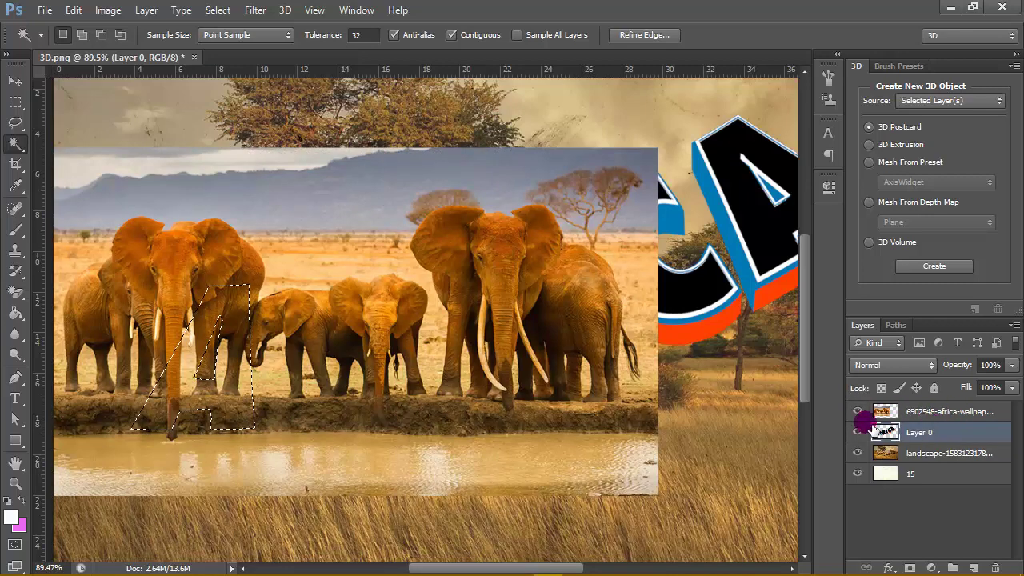
# Try to move the part of the elephant image inside the letter A selection and undo that move.
pyautogui.click(859, 413)
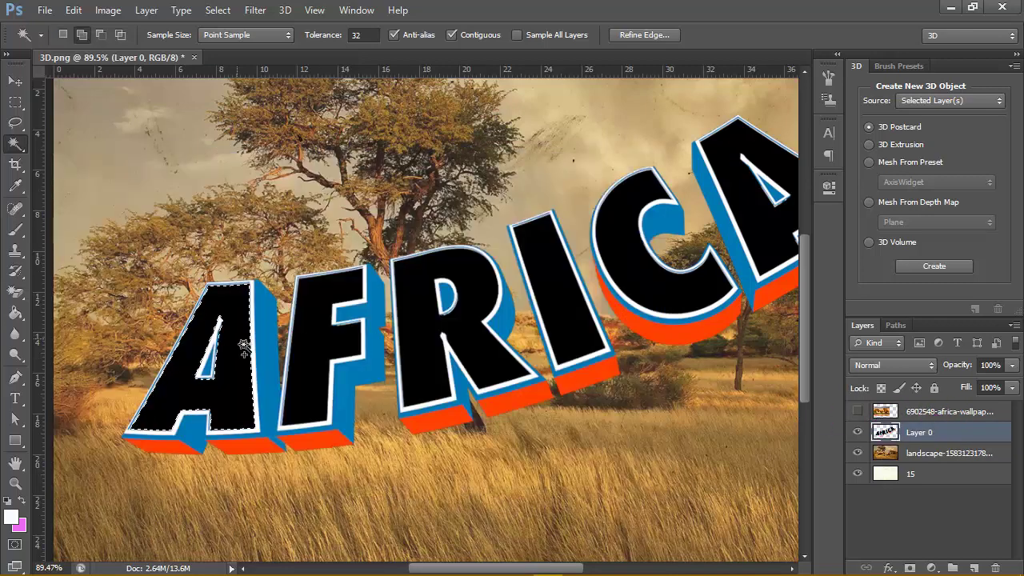
pyautogui.click(936, 412)
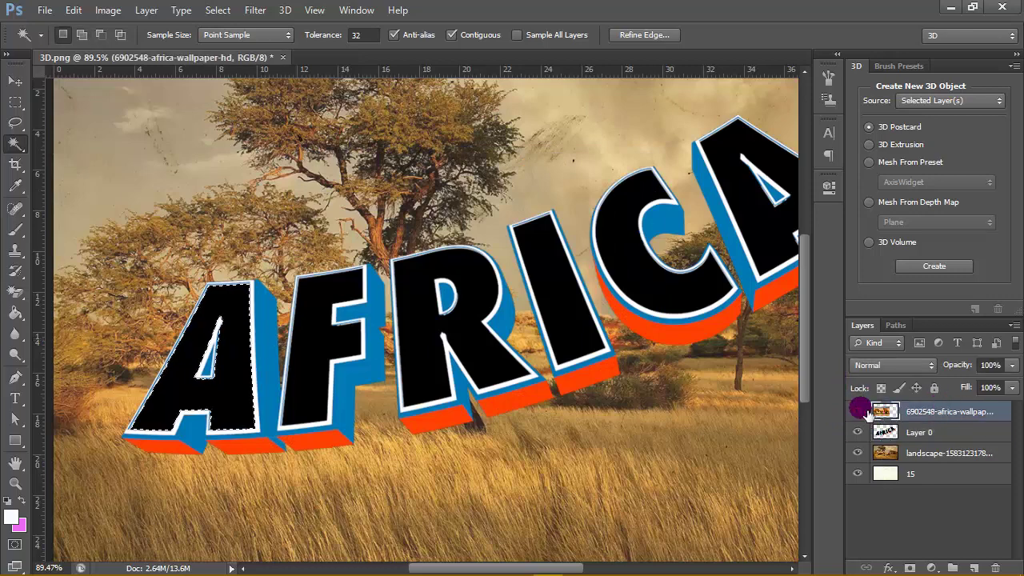
pyautogui.click(859, 411)
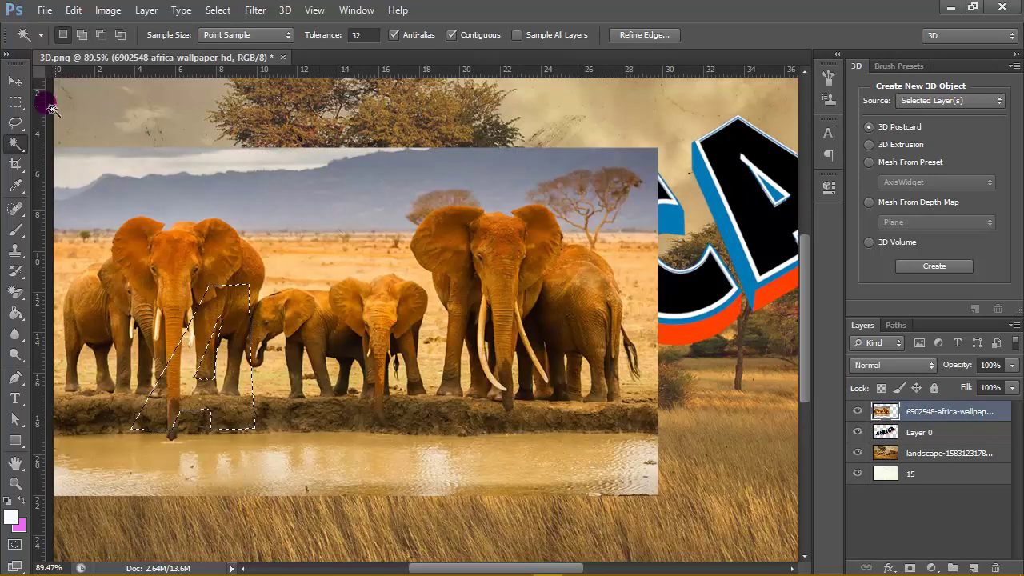
pyautogui.click(15, 80)
pyautogui.moveTo(343, 233); pyautogui.dragTo(418, 277)
pyautogui.hotkey('ctrl', 'z')
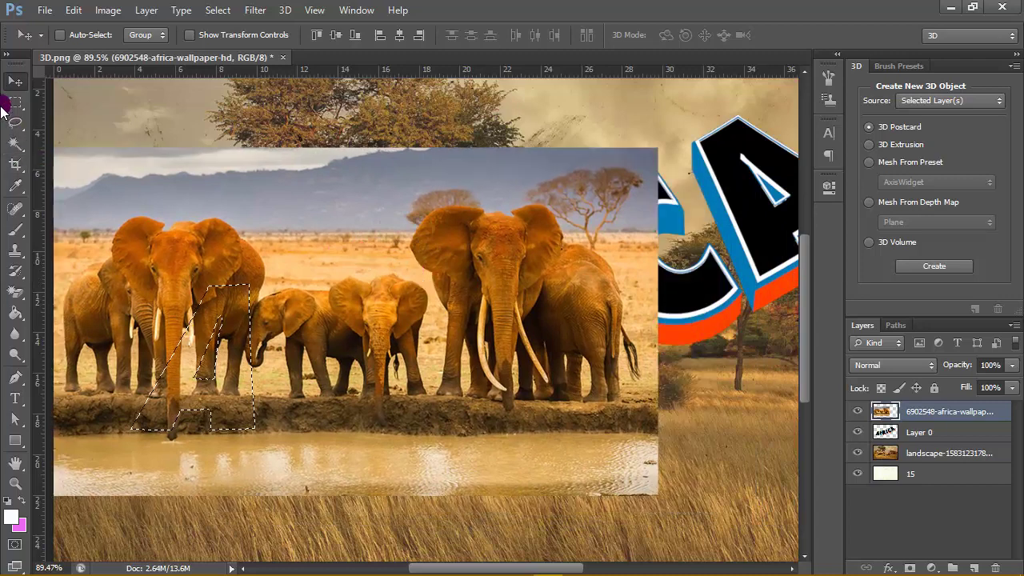
# Mask the elephant layer to the letter A selection and try to shift the image inside the letter.
pyautogui.click(966, 408)
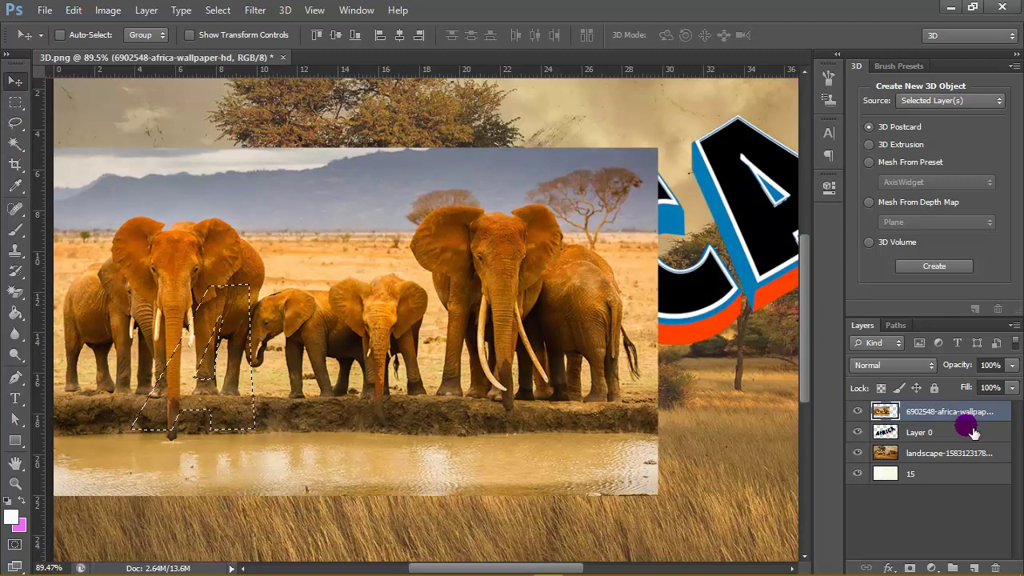
pyautogui.click(903, 433)
pyautogui.click(895, 412)
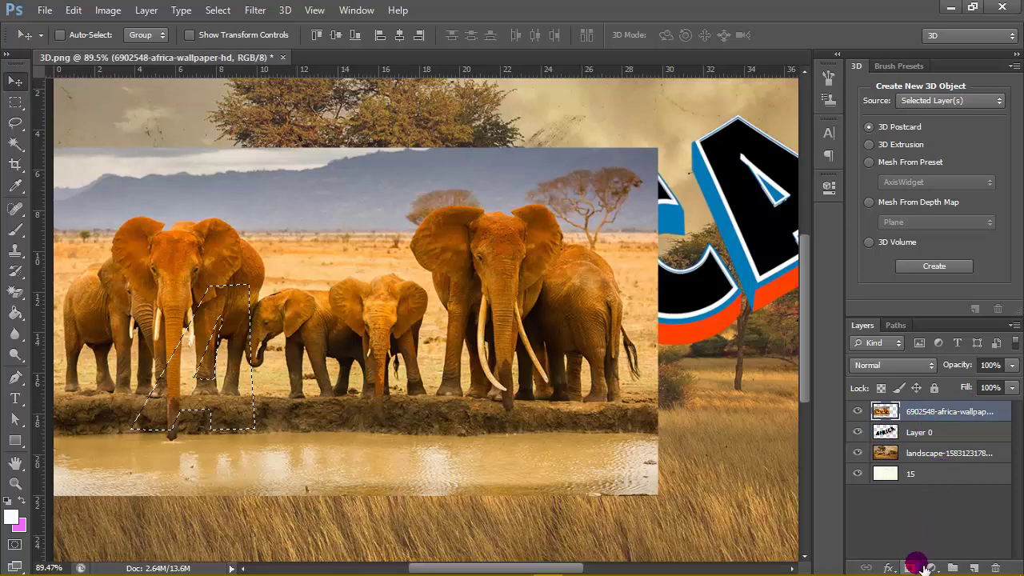
pyautogui.click(912, 567)
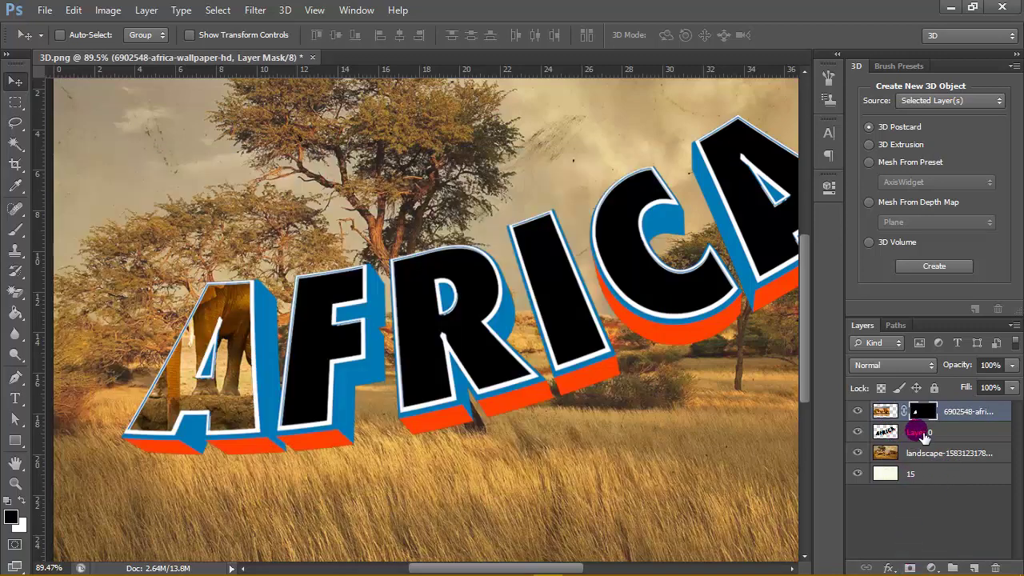
pyautogui.click(885, 413)
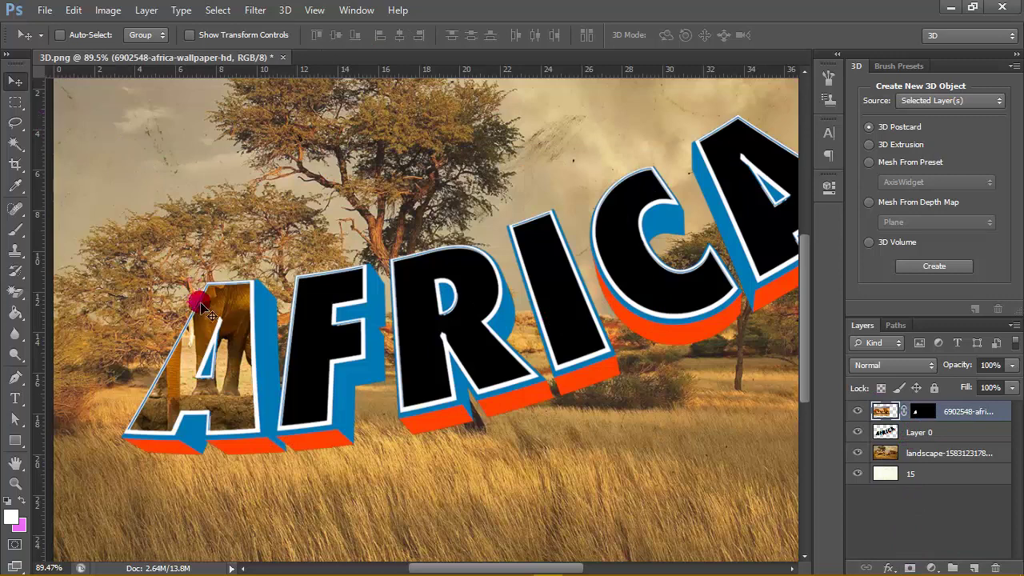
pyautogui.moveTo(202, 312); pyautogui.dragTo(227, 293)
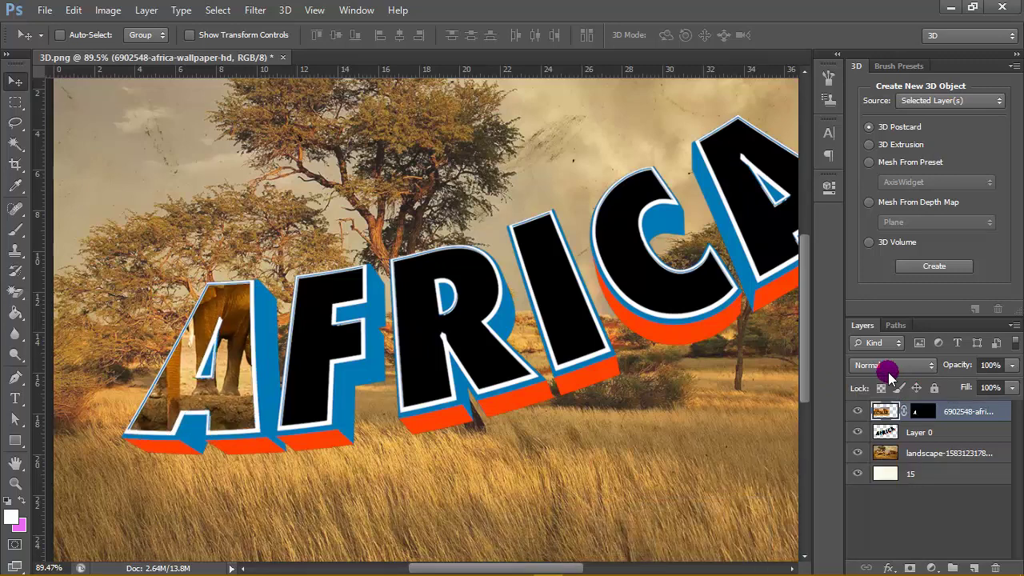
# Undo the elephant layer mask and clear the letter A selection.
pyautogui.hotkey('ctrl', 'alt', 'z')
pyautogui.hotkey('ctrl', 'alt', 'z')
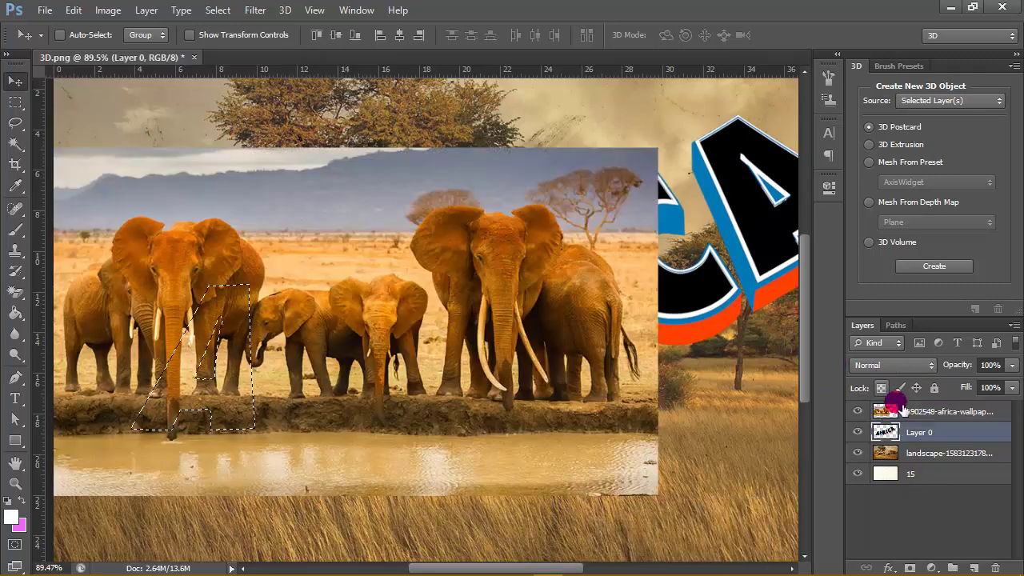
pyautogui.click(16, 102)
pyautogui.click(157, 112)
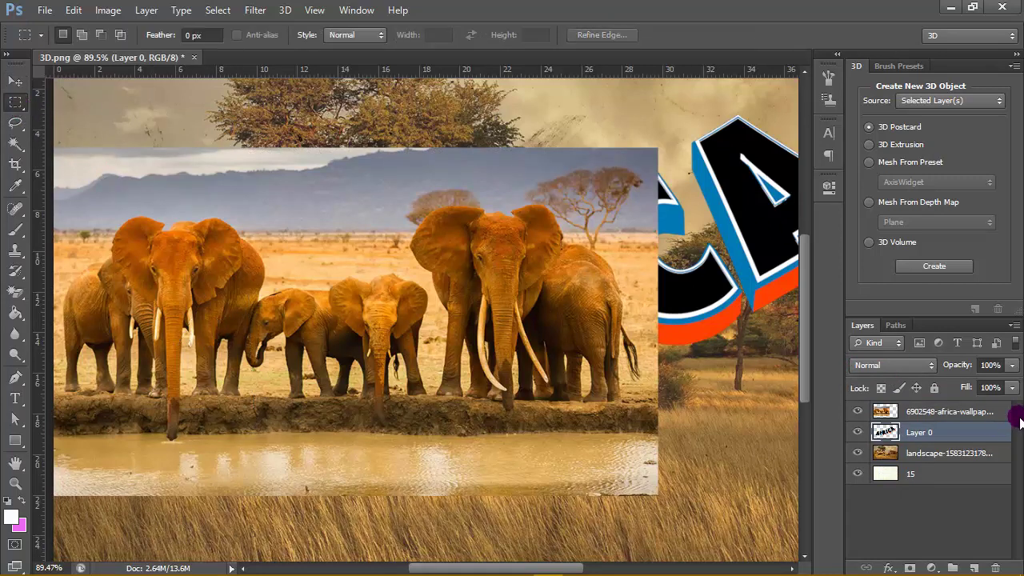
# Lower the elephant layer's opacity to 71% and move the image so the large elephant lies over the first A.
pyautogui.click(996, 411)
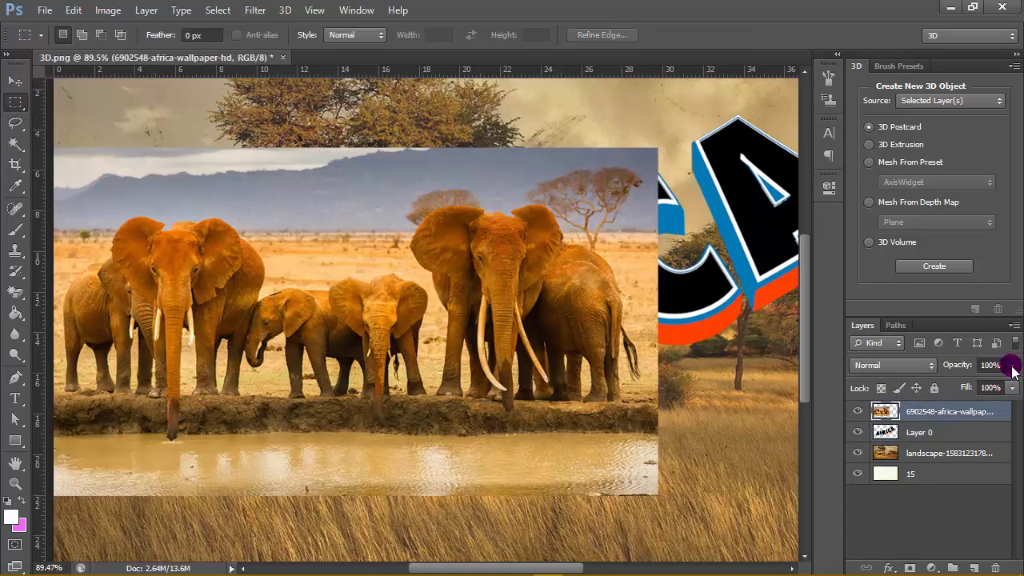
pyautogui.click(1012, 366)
pyautogui.moveTo(998, 389); pyautogui.dragTo(989, 388)
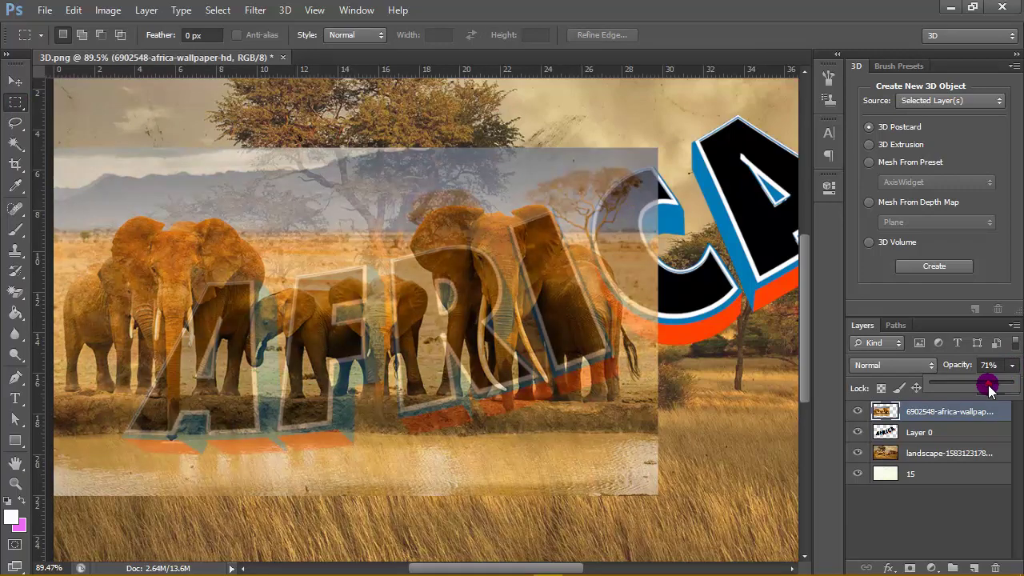
pyautogui.click(962, 412)
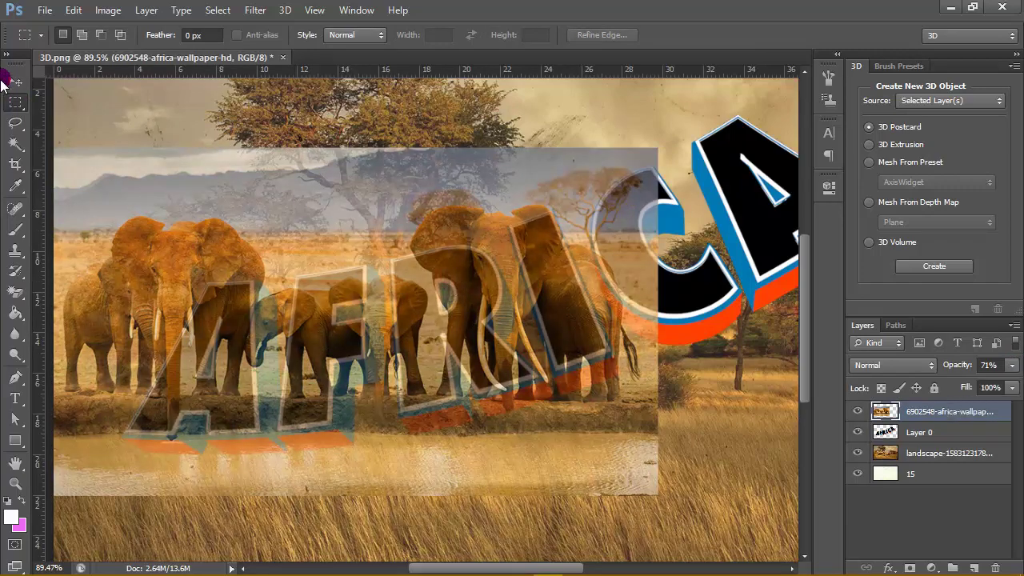
pyautogui.click(14, 81)
pyautogui.moveTo(381, 318); pyautogui.dragTo(441, 393)
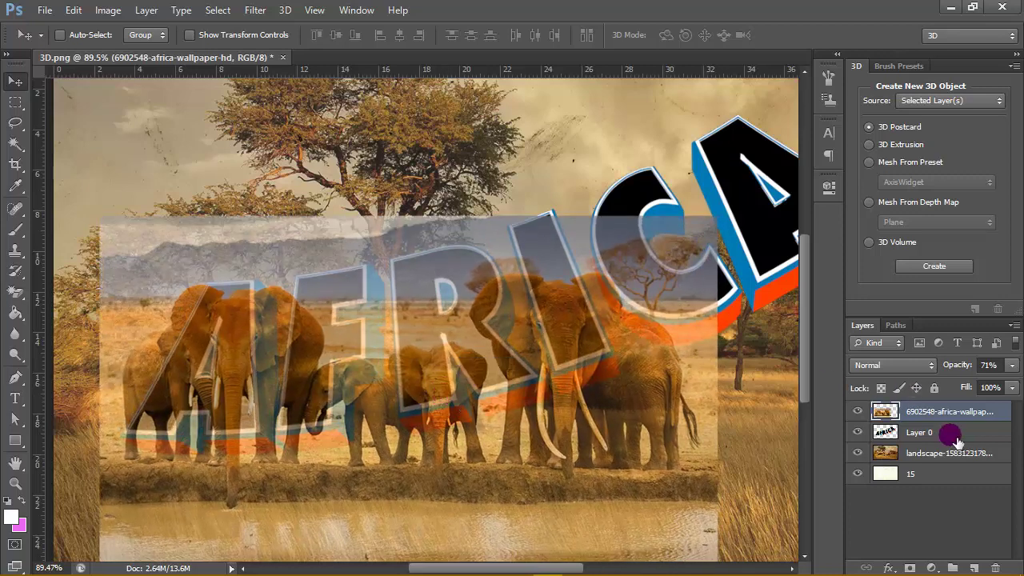
# Hide the elephant layer and select the black face of the first A on Layer 0 with the Magic Wand.
pyautogui.click(886, 433)
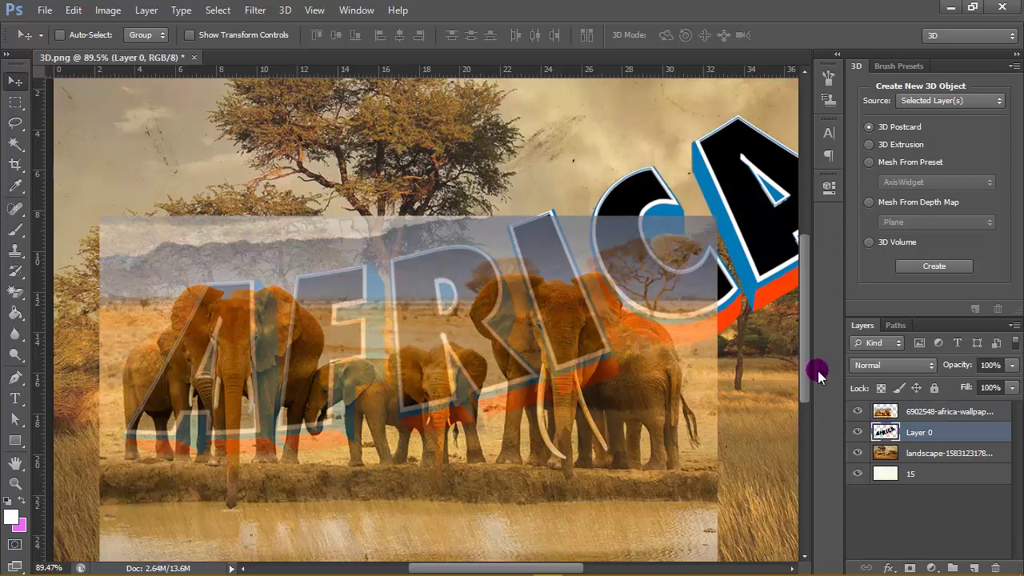
pyautogui.click(860, 412)
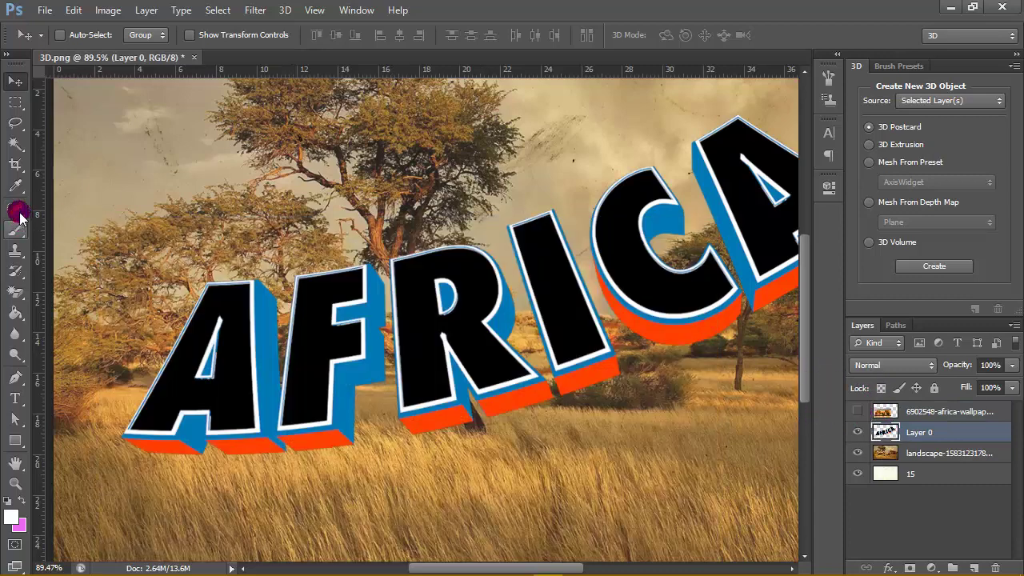
pyautogui.click(16, 143)
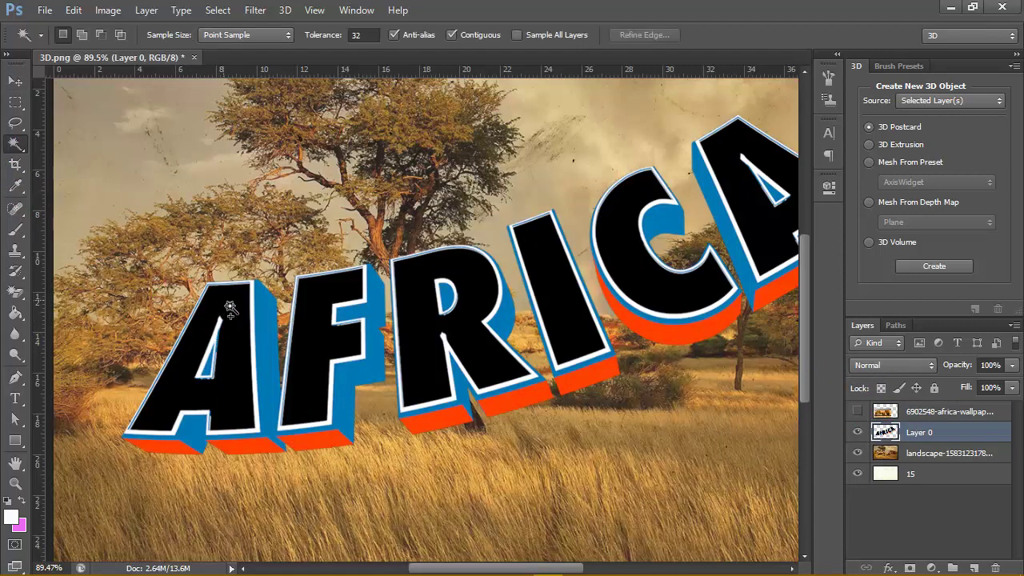
pyautogui.click(230, 308)
# Show the elephant layer again and add a layer mask from the letter A selection.
pyautogui.click(920, 412)
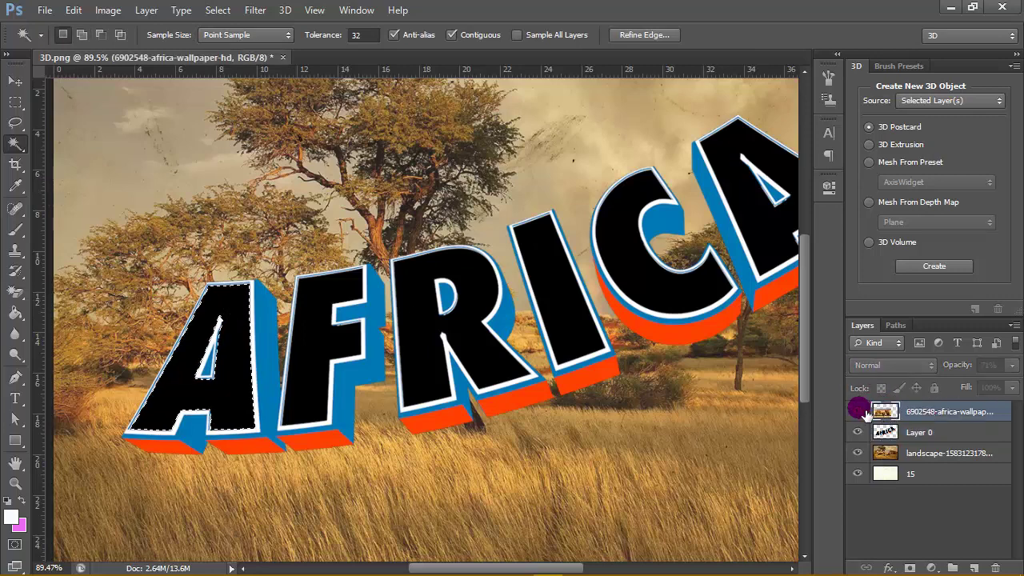
pyautogui.click(859, 411)
pyautogui.click(910, 568)
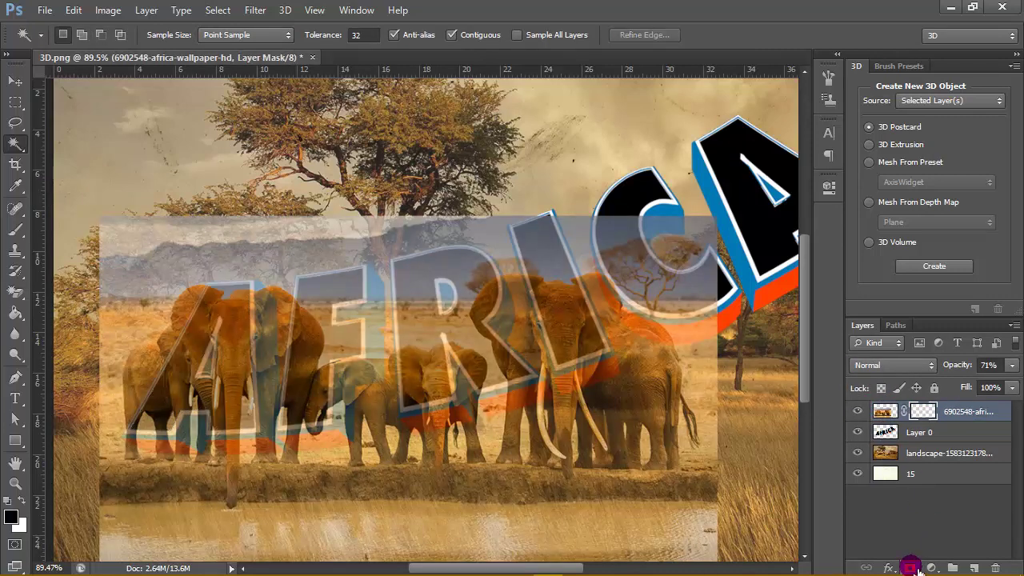
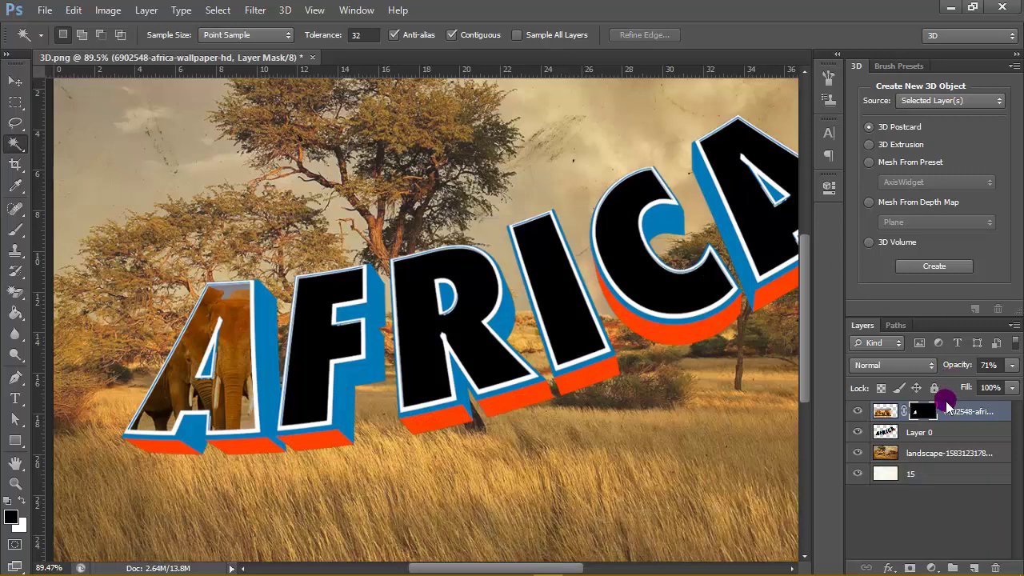
# Select the black face of the letter F on Layer 0 and make the elephant layer active.
pyautogui.click(945, 439)
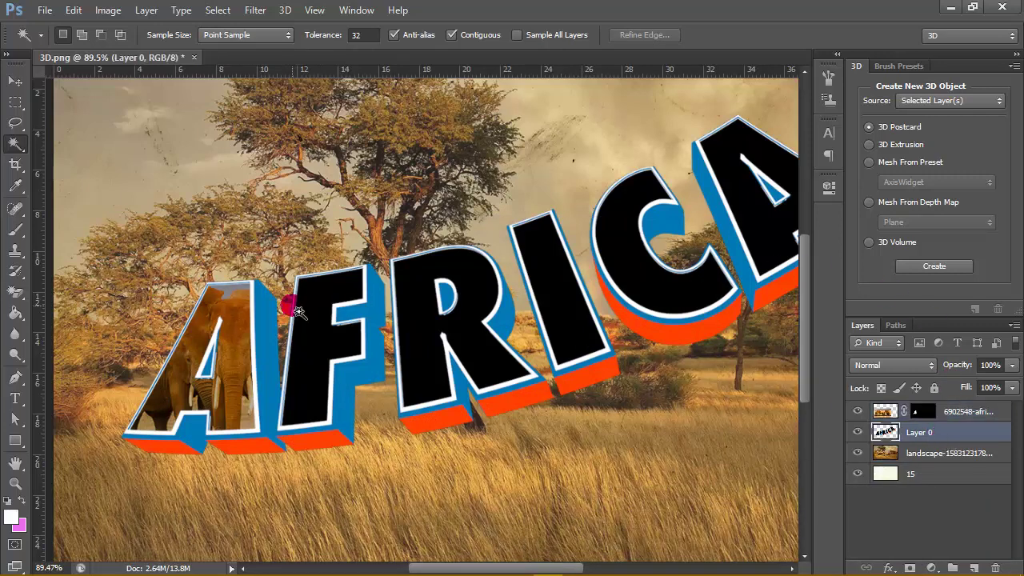
pyautogui.click(324, 313)
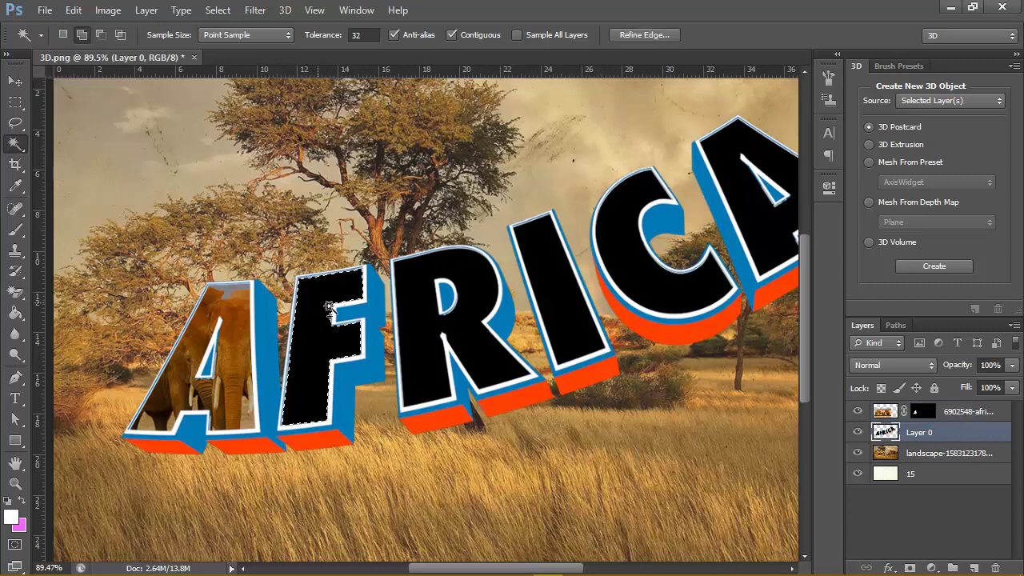
pyautogui.click(972, 413)
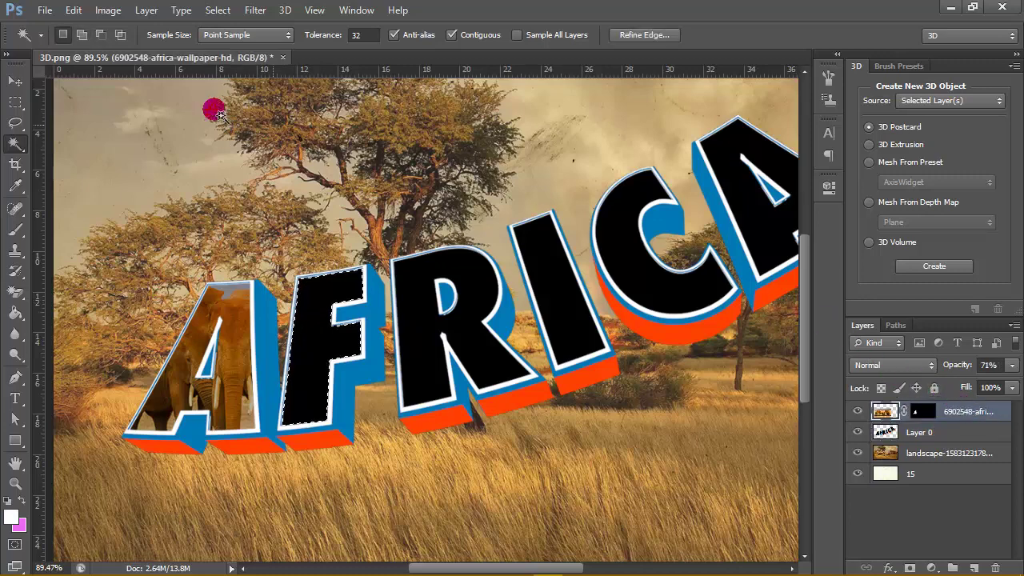
# Place the eagle image 4nK41Di0fTz2mZcwWUP5I7 over the first letters of AFRICA, scale it to about 64% and commit the placement.
pyautogui.click(44, 10)
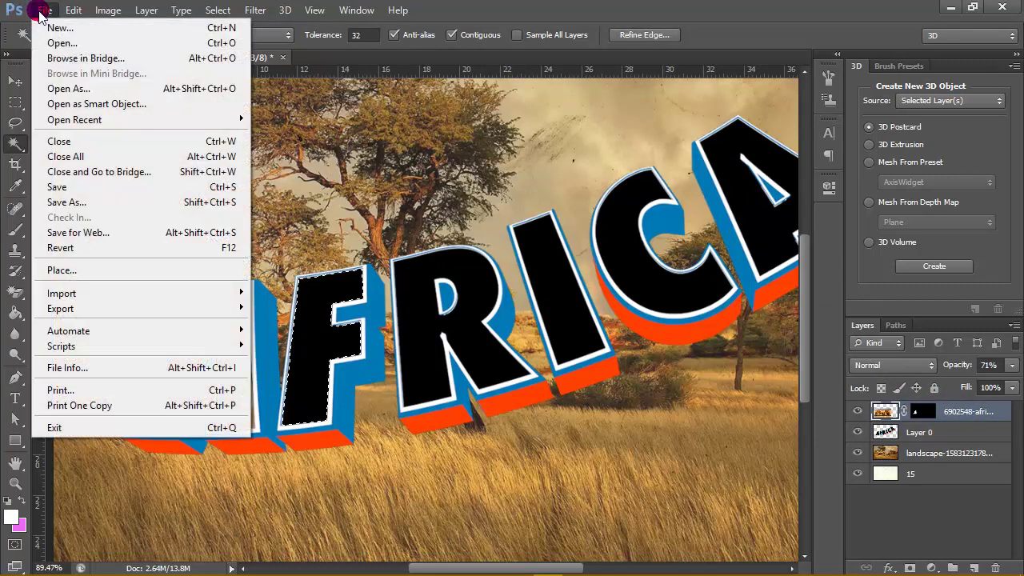
pyautogui.click(85, 270)
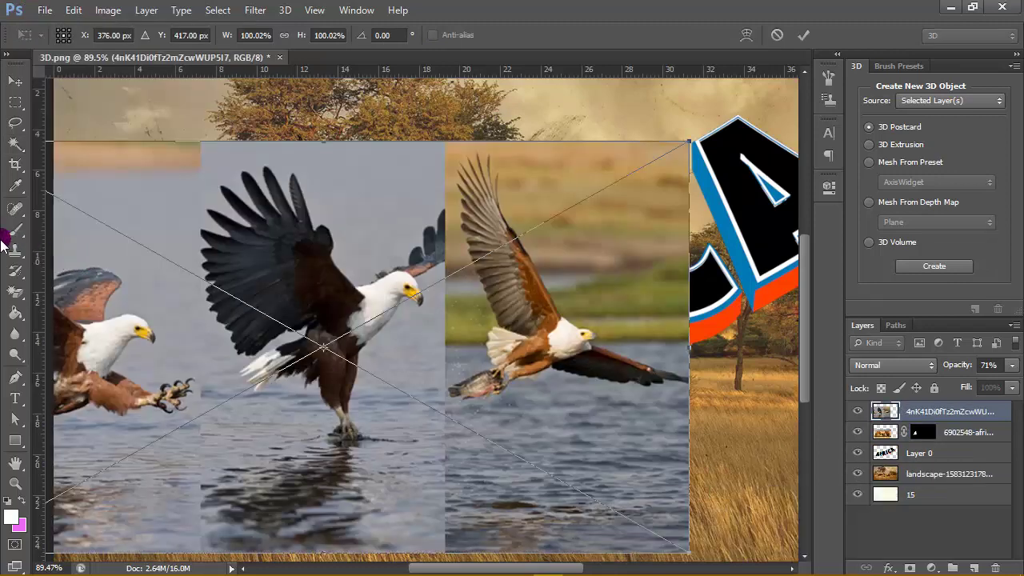
pyautogui.keyDown('alt'); pyautogui.scroll(-1, 276, 325); pyautogui.keyUp('alt')
pyautogui.moveTo(460, 342); pyautogui.dragTo(548, 345)
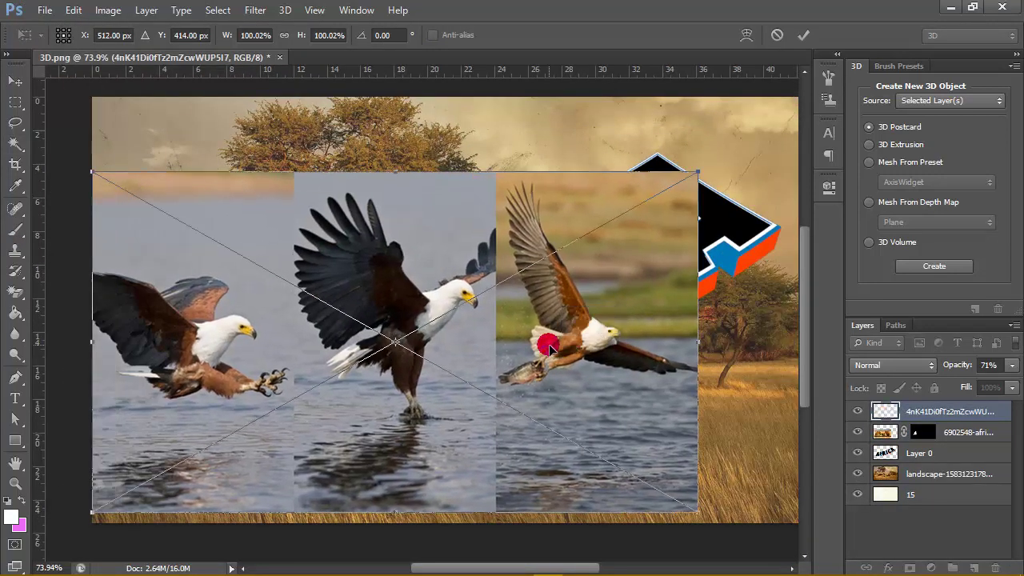
pyautogui.moveTo(698, 174); pyautogui.dragTo(486, 287)
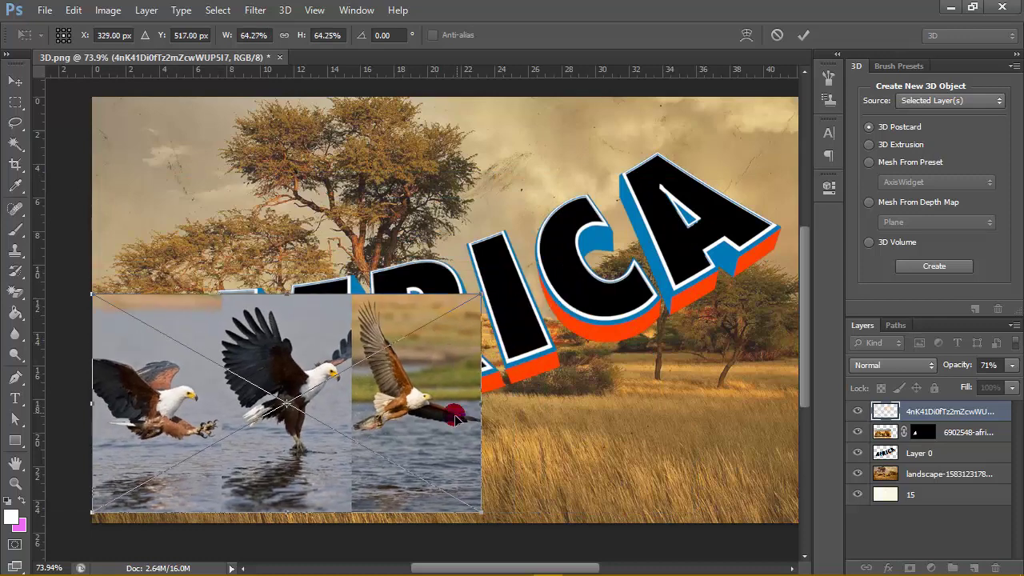
pyautogui.moveTo(457, 416); pyautogui.dragTo(491, 288)
pyautogui.click(15, 101)
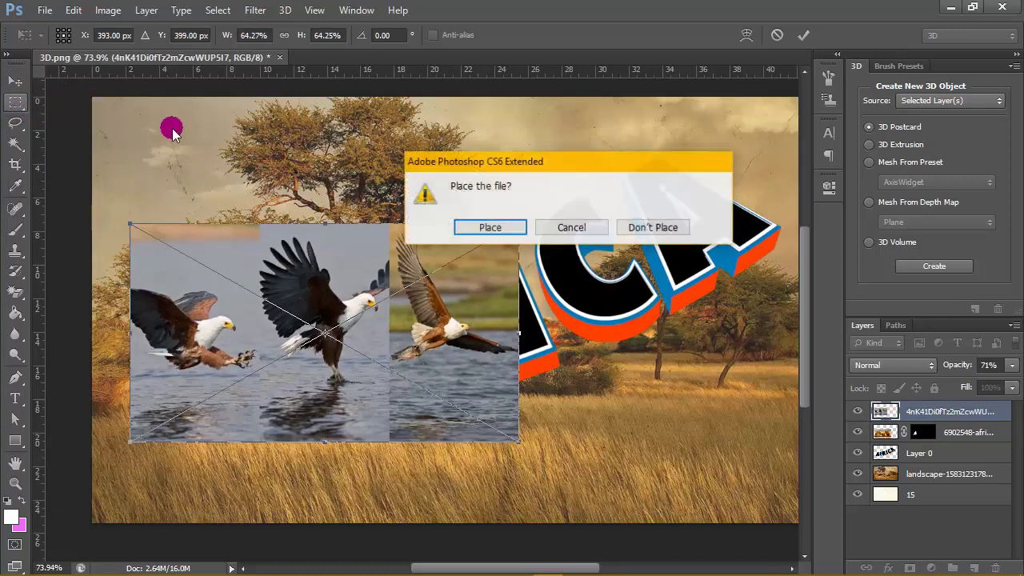
pyautogui.click(512, 227)
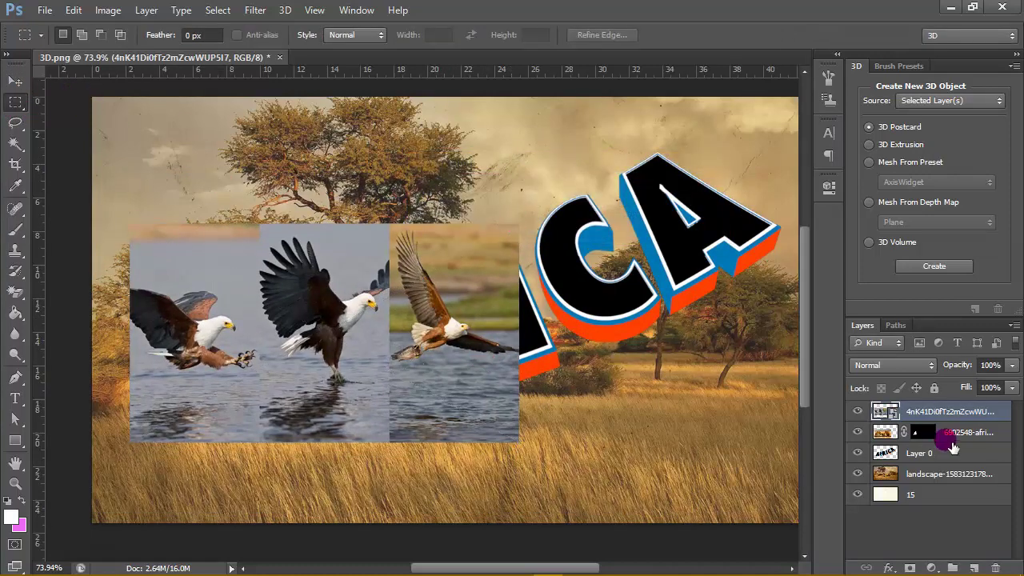
# Rasterize the eagle image layer and lower its opacity to 57%.
pyautogui.rightClick(966, 408)
pyautogui.click(702, 243)
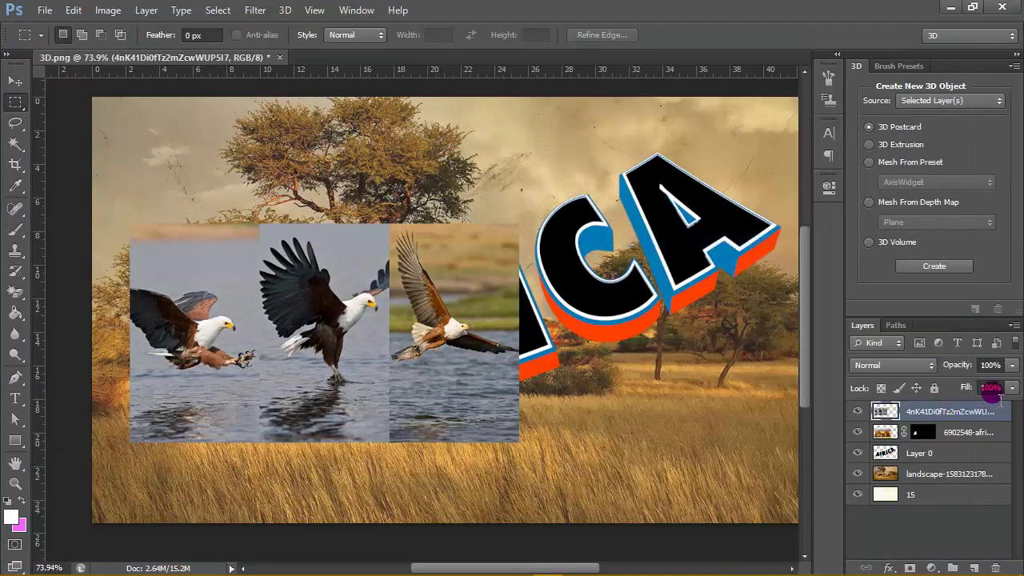
pyautogui.click(1014, 365)
pyautogui.moveTo(984, 387); pyautogui.dragTo(980, 387)
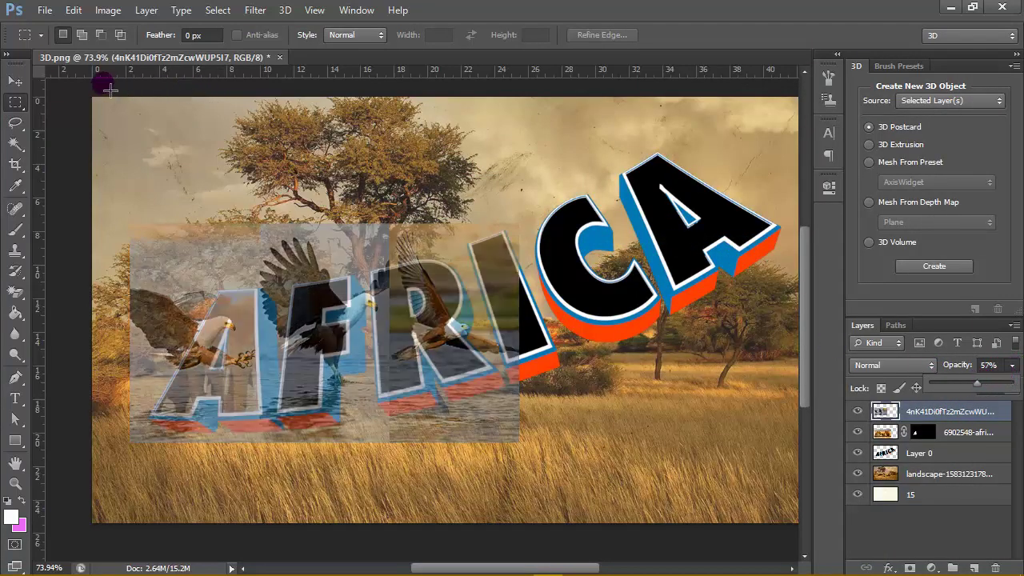
# Move the eagle image so that its first eagle lies over the letter F.
pyautogui.click(15, 81)
pyautogui.moveTo(362, 324); pyautogui.dragTo(472, 345)
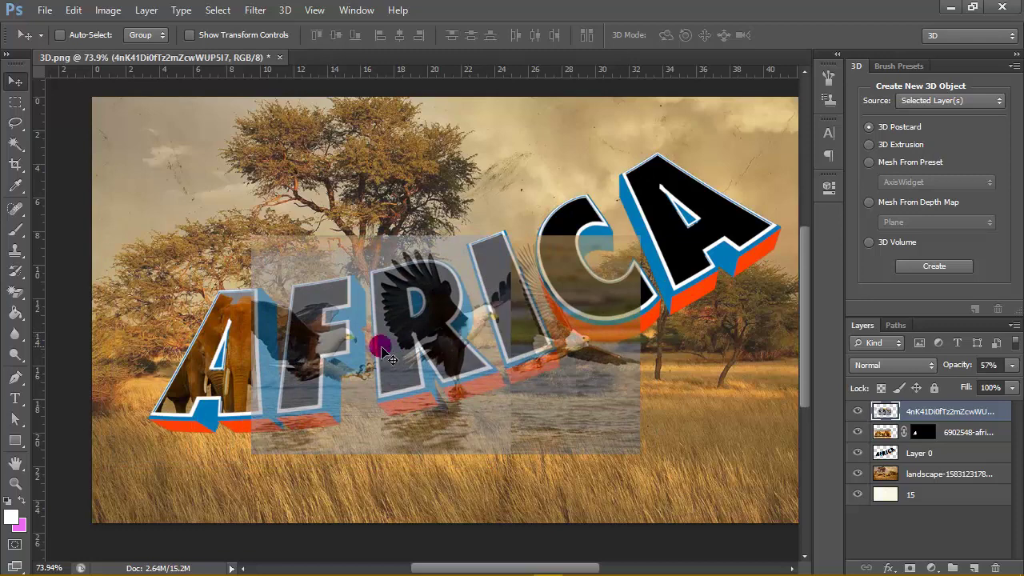
pyautogui.click(358, 343)
pyautogui.moveTo(418, 327); pyautogui.dragTo(420, 327)
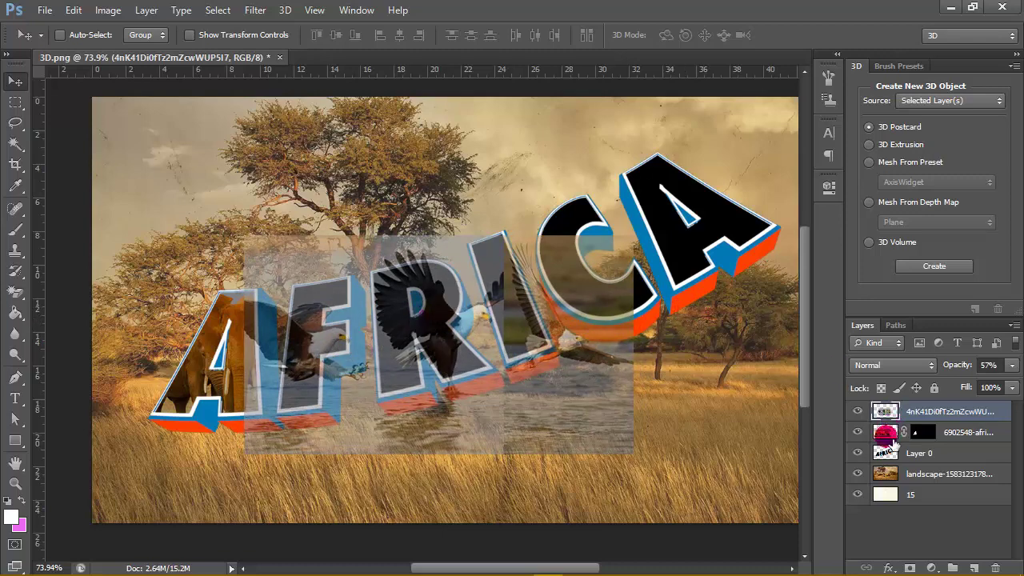
# Hide the eagle layer and select the black face of the letter F on Layer 0.
pyautogui.click(894, 450)
pyautogui.click(857, 411)
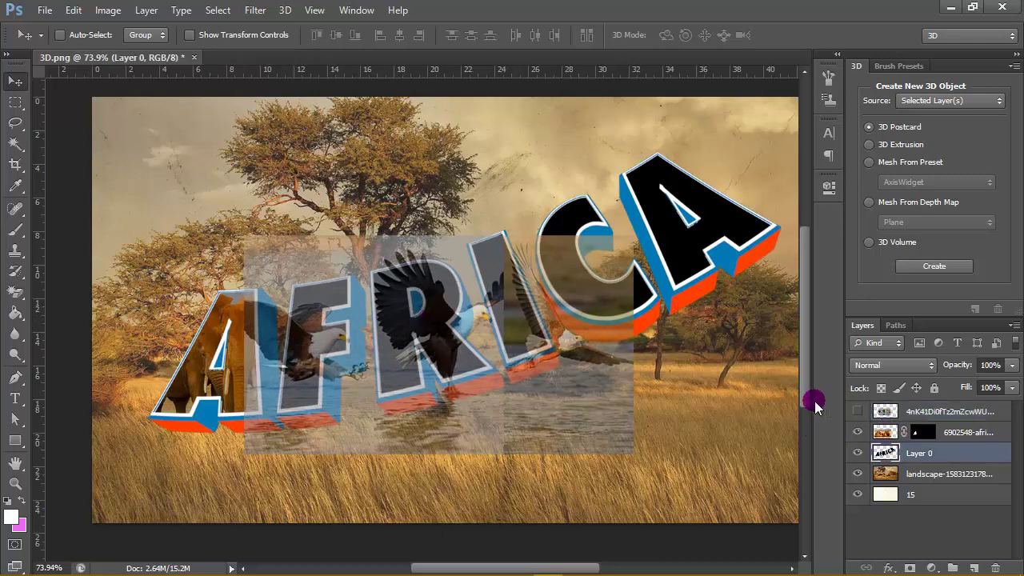
pyautogui.click(15, 144)
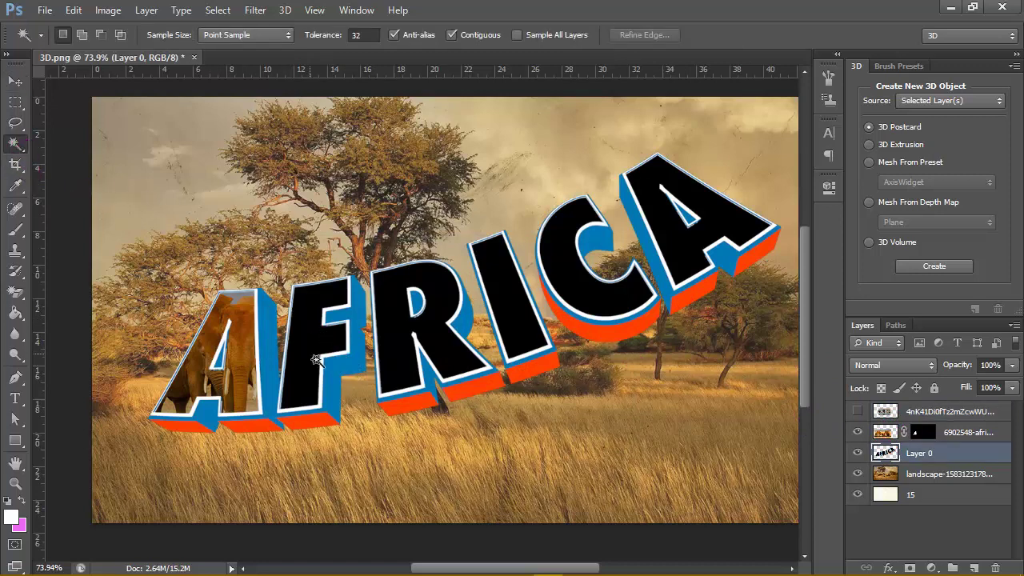
pyautogui.click(312, 349)
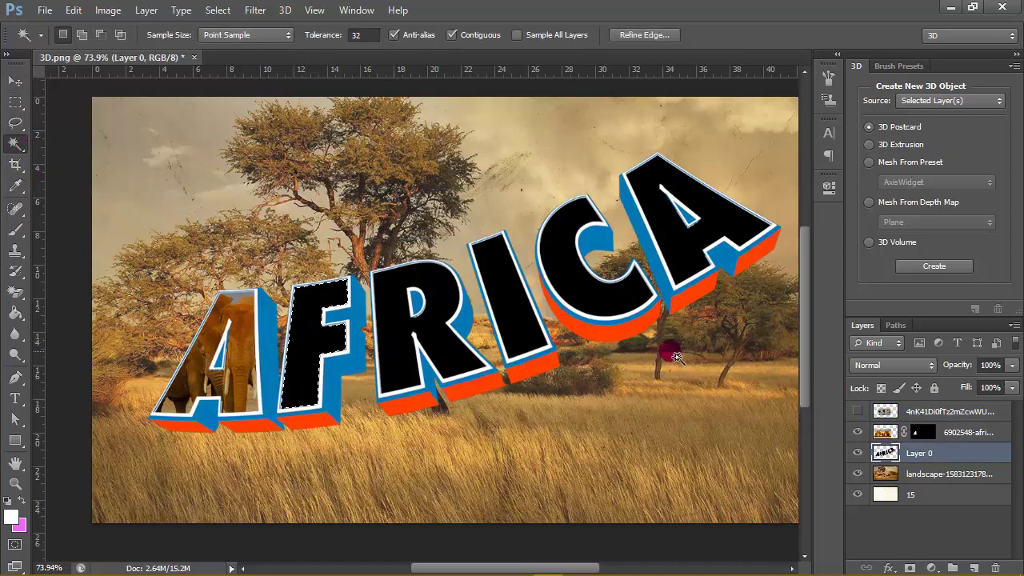
# Show the eagle layer again, mask it to the letter F selection and raise its opacity to full.
pyautogui.click(878, 413)
pyautogui.click(857, 411)
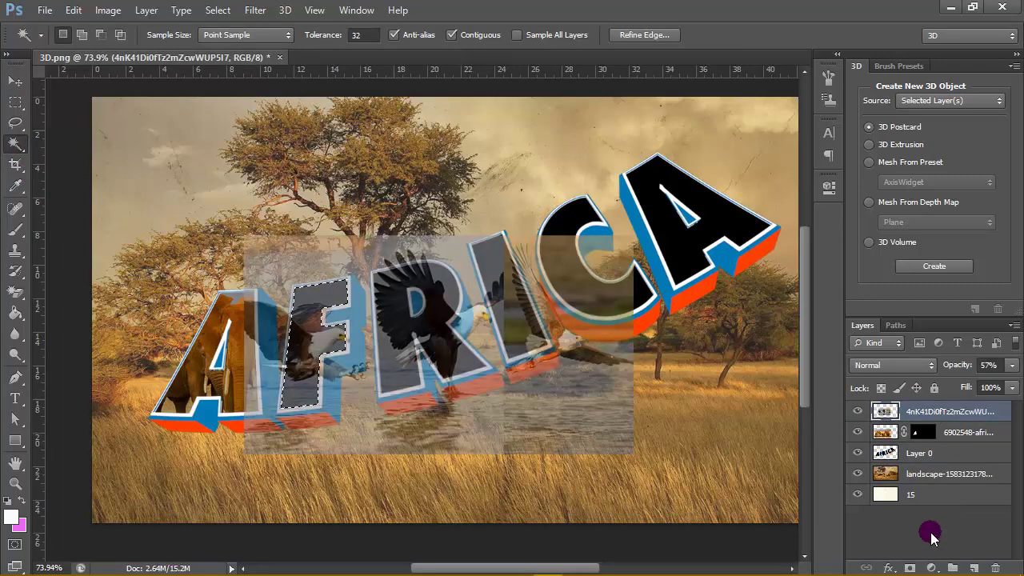
pyautogui.click(912, 568)
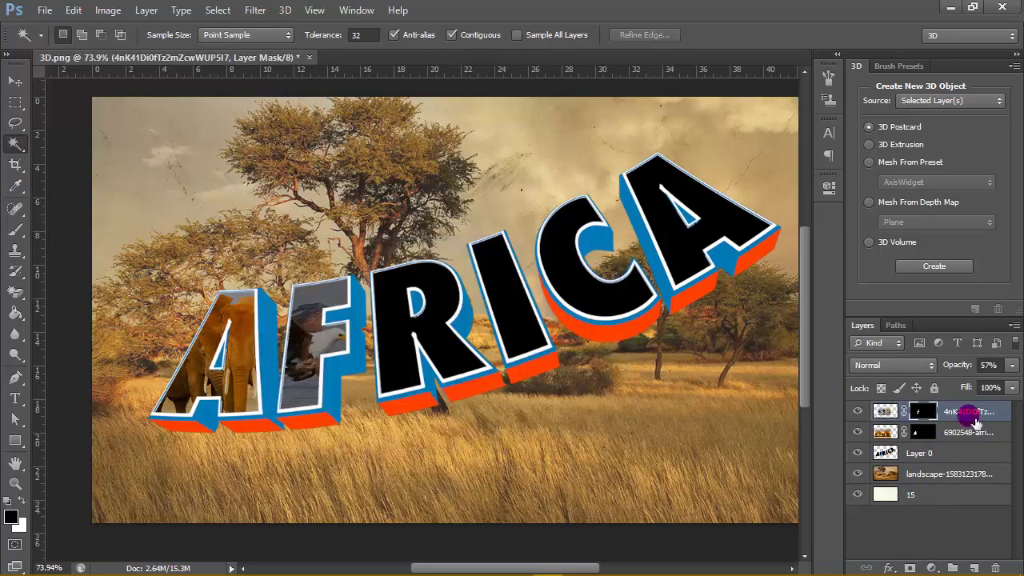
pyautogui.click(1013, 366)
pyautogui.moveTo(989, 387); pyautogui.dragTo(1016, 386)
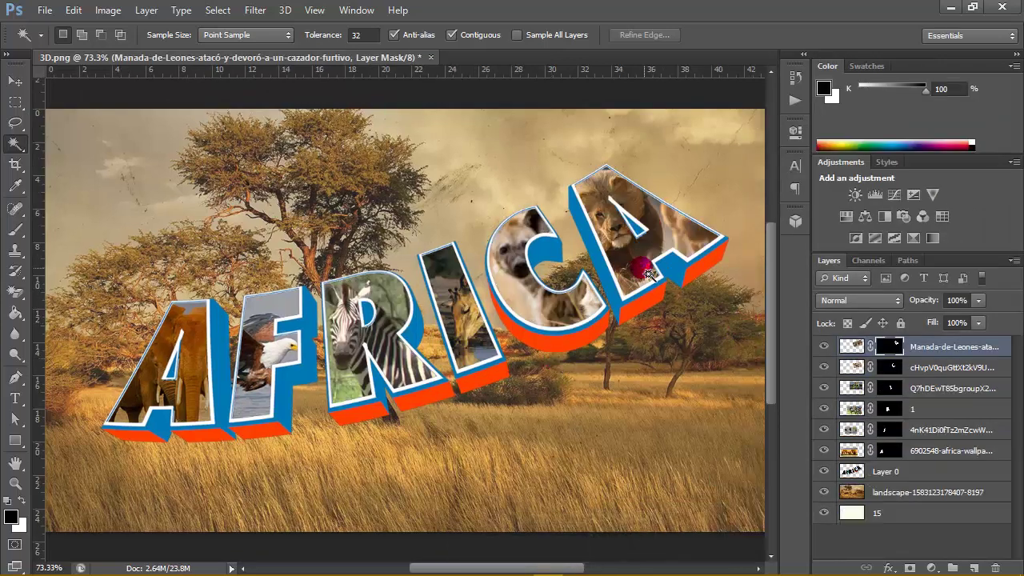
# Enable a Stroke layer style on the AFRICA text in Layer 0 and open the stroke settings.
pyautogui.click(954, 472)
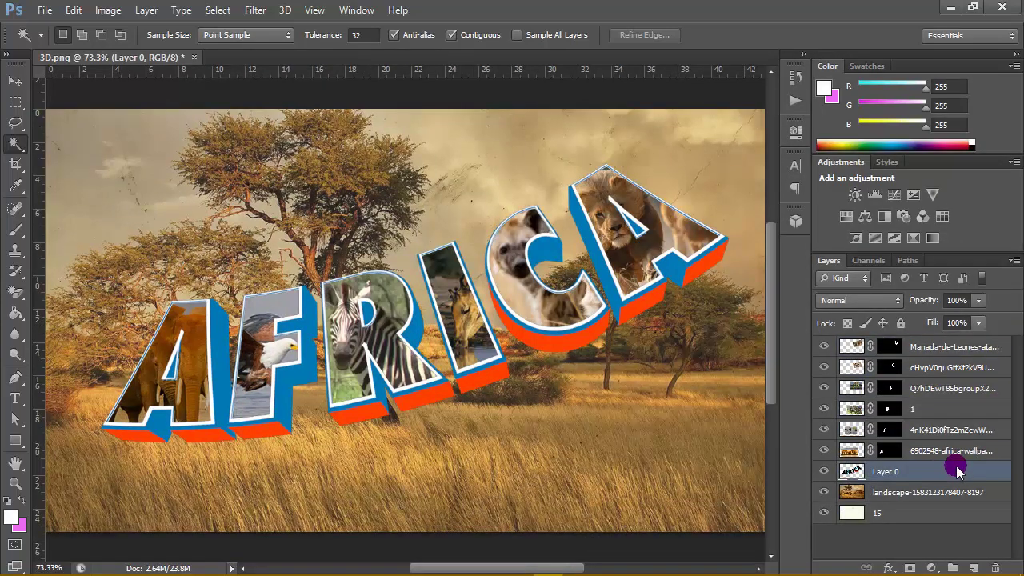
pyautogui.rightClick(958, 471)
pyautogui.click(712, 106)
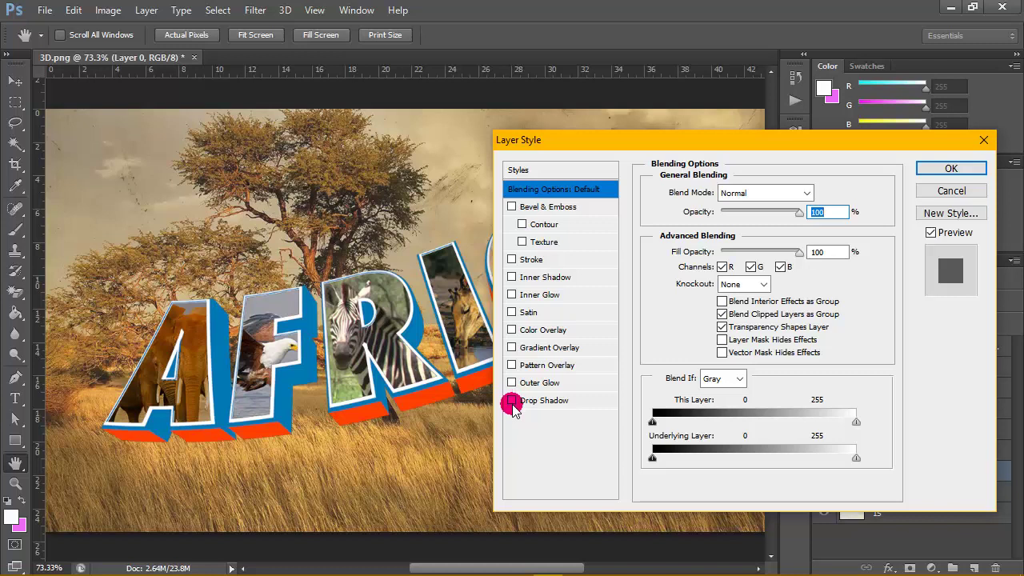
pyautogui.click(512, 260)
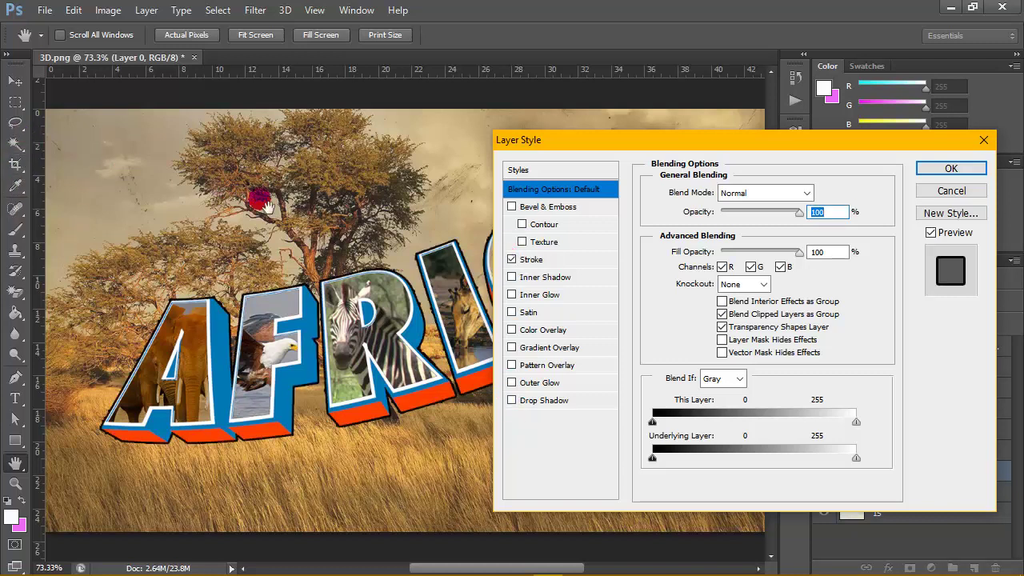
pyautogui.click(526, 259)
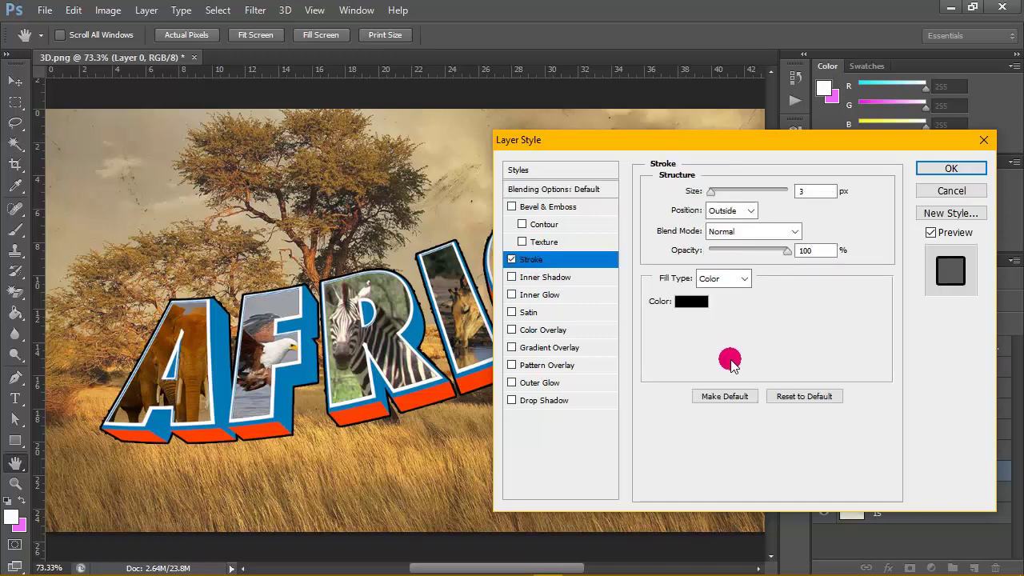
# Set the stroke color to the blue 0078b5 sampled from the side of the letter F.
pyautogui.click(694, 302)
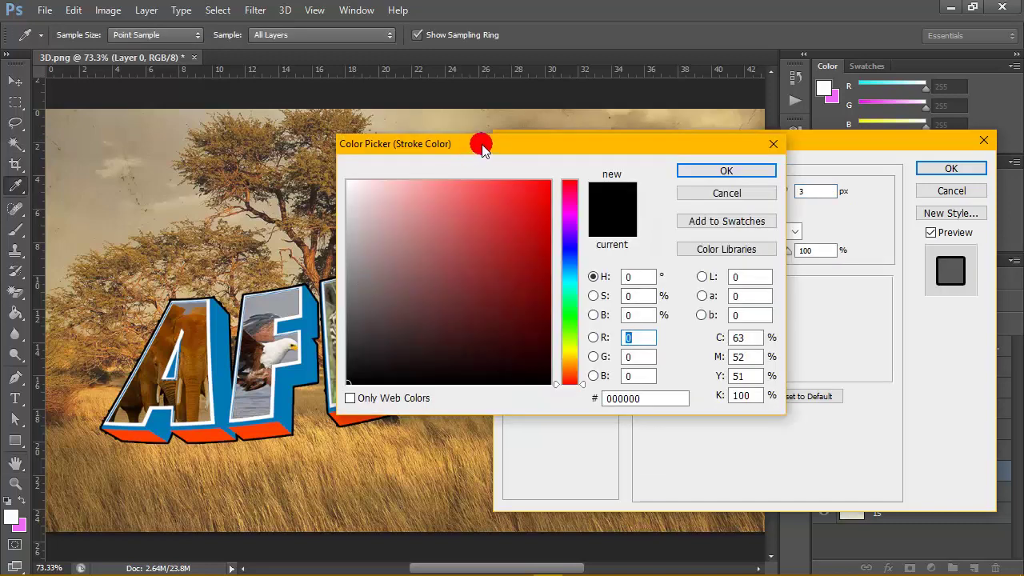
pyautogui.moveTo(478, 144); pyautogui.dragTo(584, 161)
pyautogui.click(304, 370)
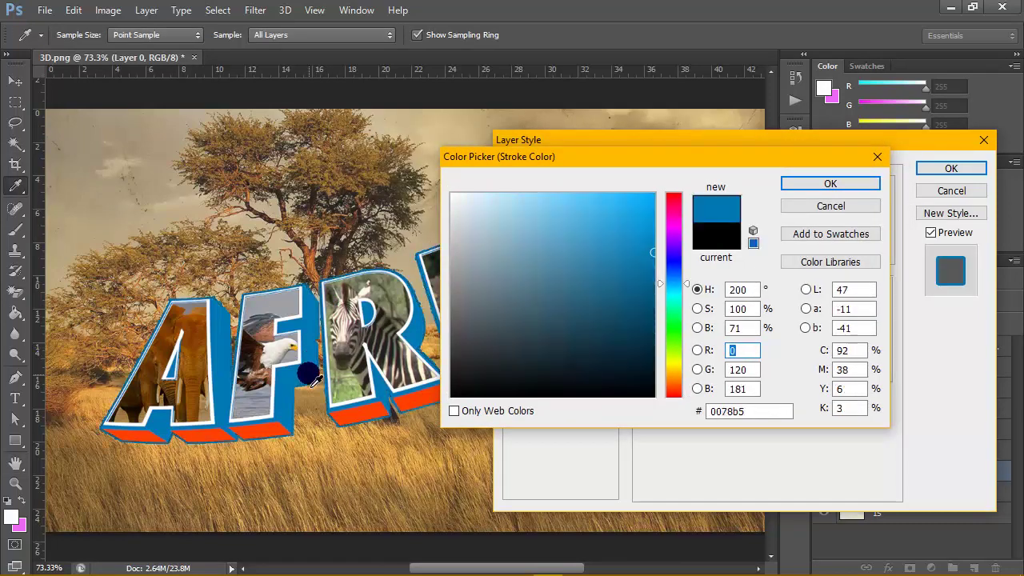
pyautogui.click(824, 186)
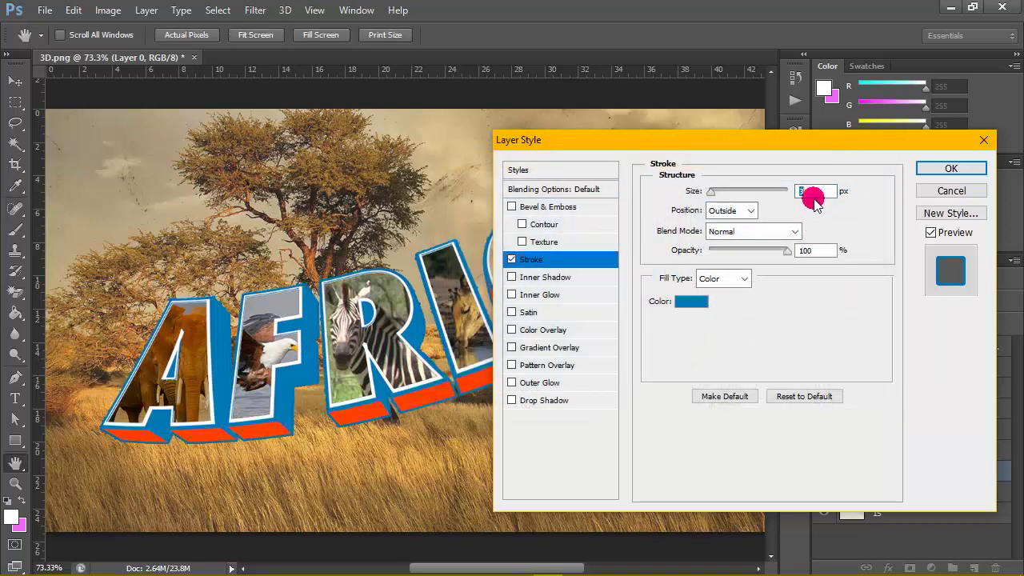
# Set the stroke size to 4 px and apply the layer style.
pyautogui.write('5')
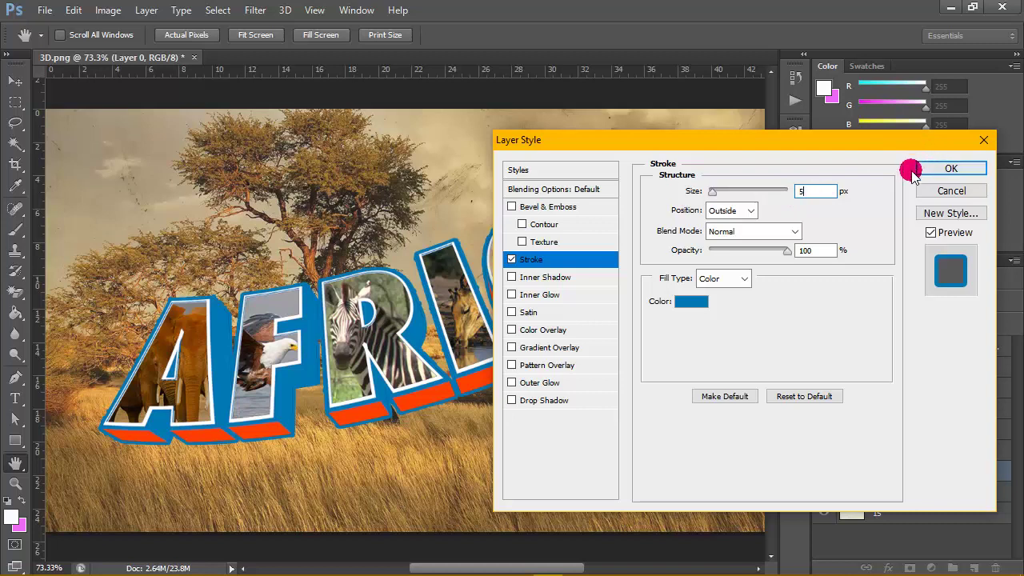
pyautogui.write('4')
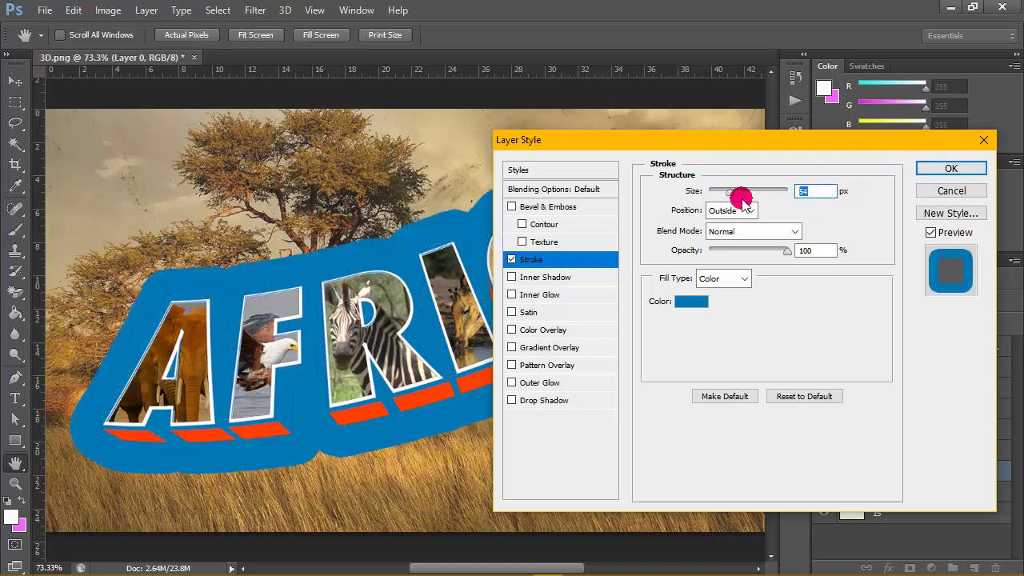
pyautogui.write('4')
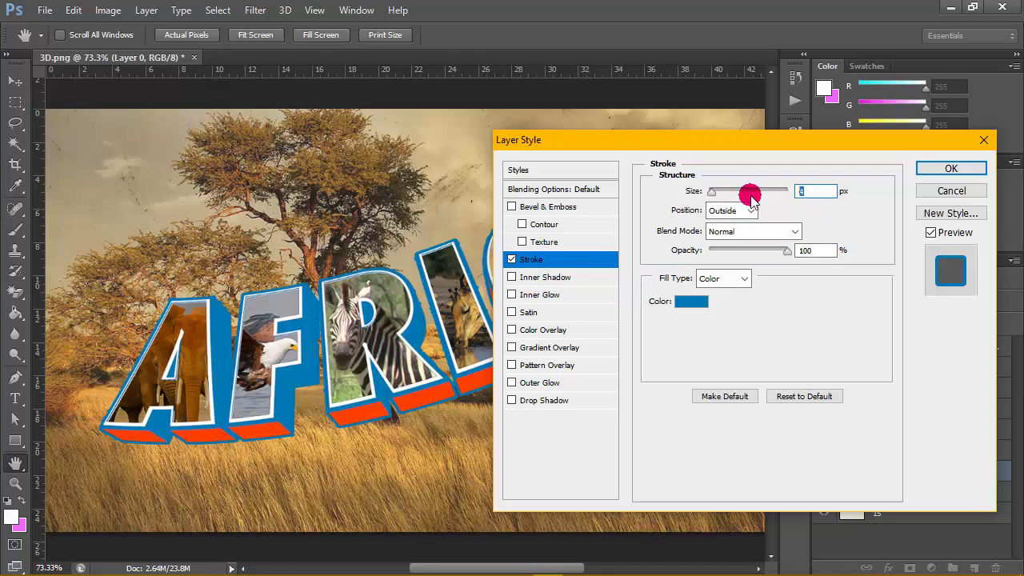
pyautogui.click(952, 168)
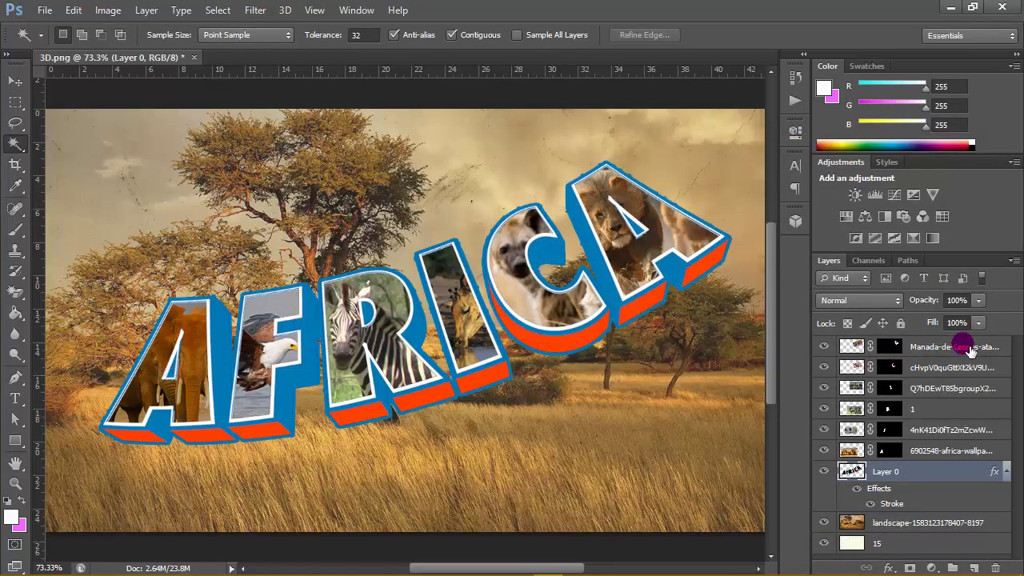
# Collapse Layer 0's effects, select it with all six masked wildlife layers and move the lettering slightly left.
pyautogui.click(1009, 473)
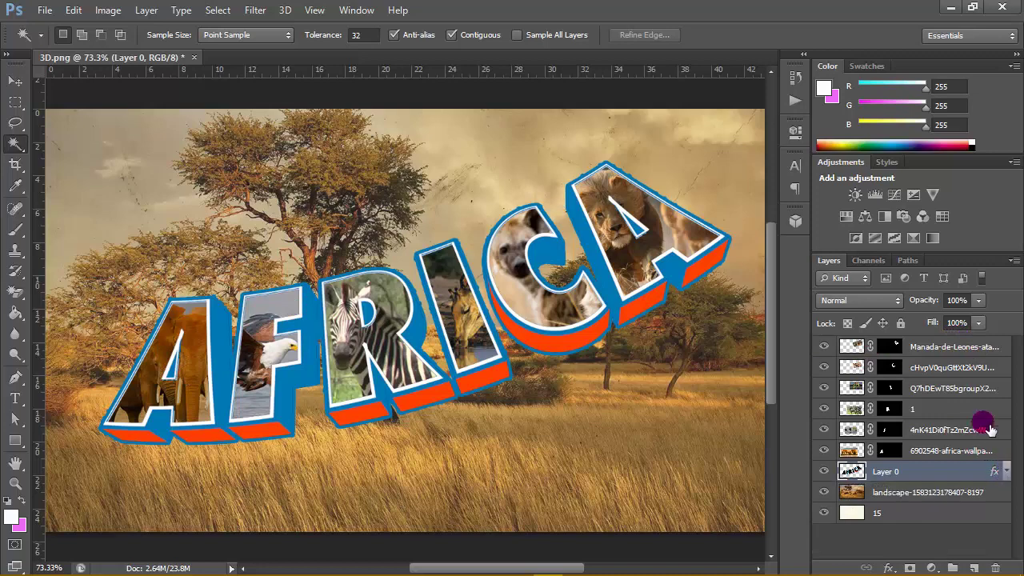
pyautogui.click(978, 346)
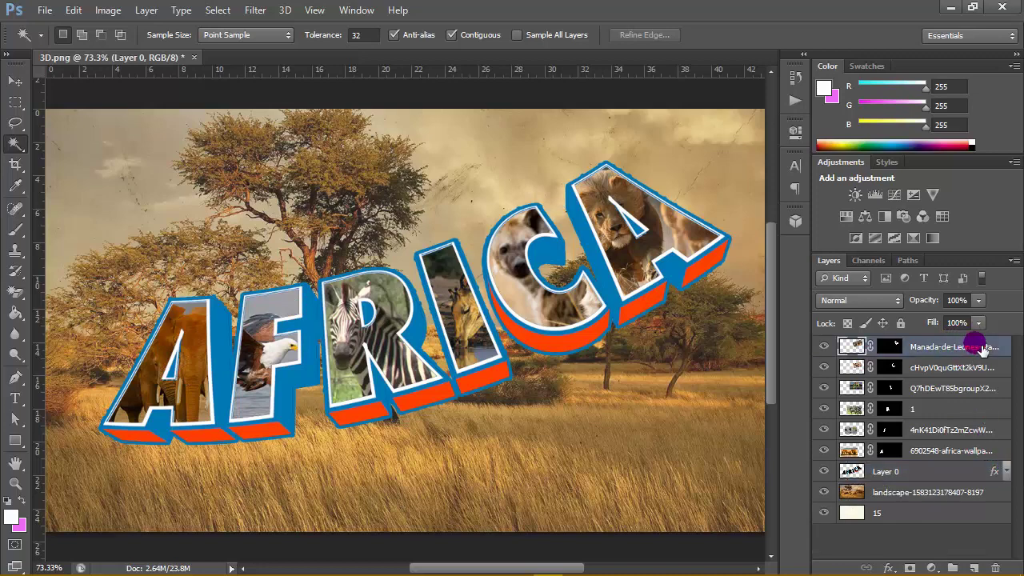
pyautogui.keyDown('shift'); pyautogui.click(945, 459); pyautogui.keyUp('shift')
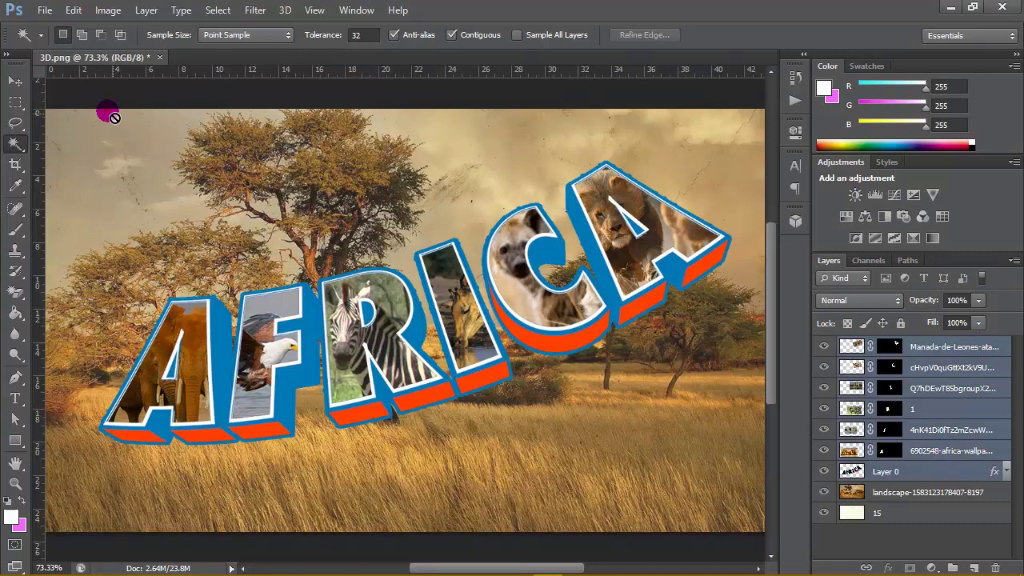
pyautogui.click(15, 81)
pyautogui.moveTo(529, 309); pyautogui.dragTo(516, 311)
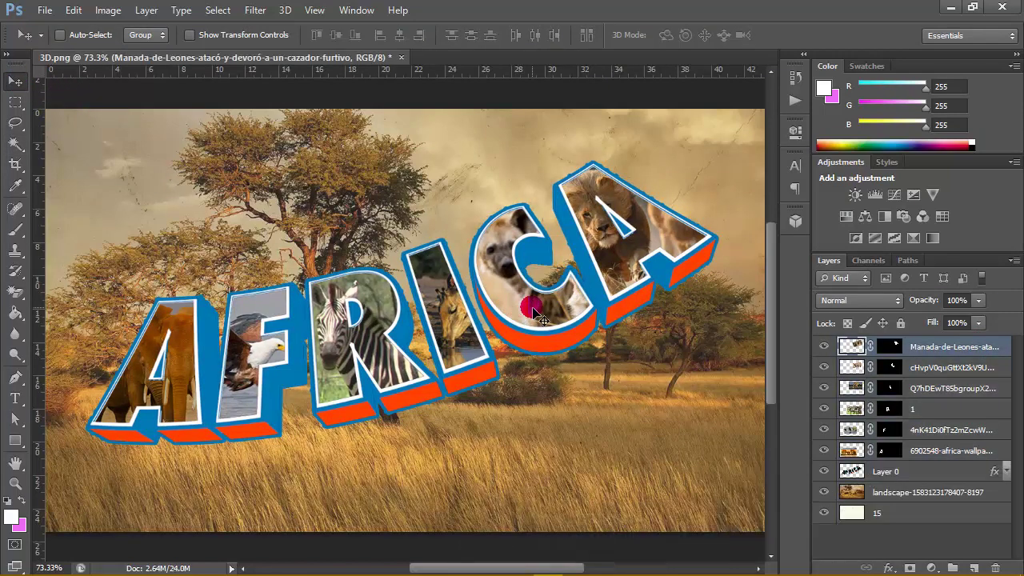
# Merge the wildlife layers, Layer 0 and the landscape layer into one layer above the paper texture 15.
pyautogui.keyDown('shift'); pyautogui.click(955, 492); pyautogui.keyUp('shift')
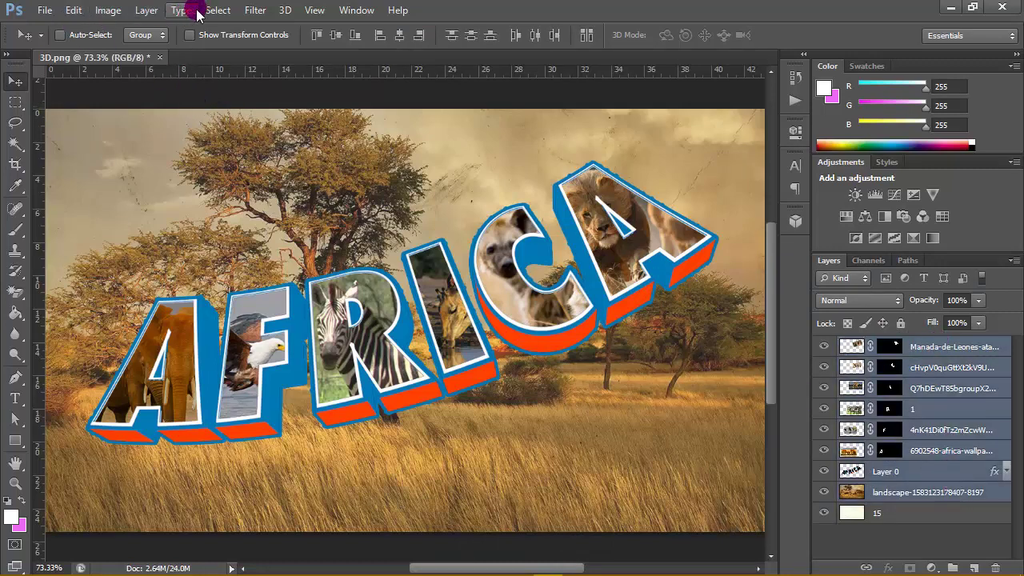
pyautogui.click(145, 9)
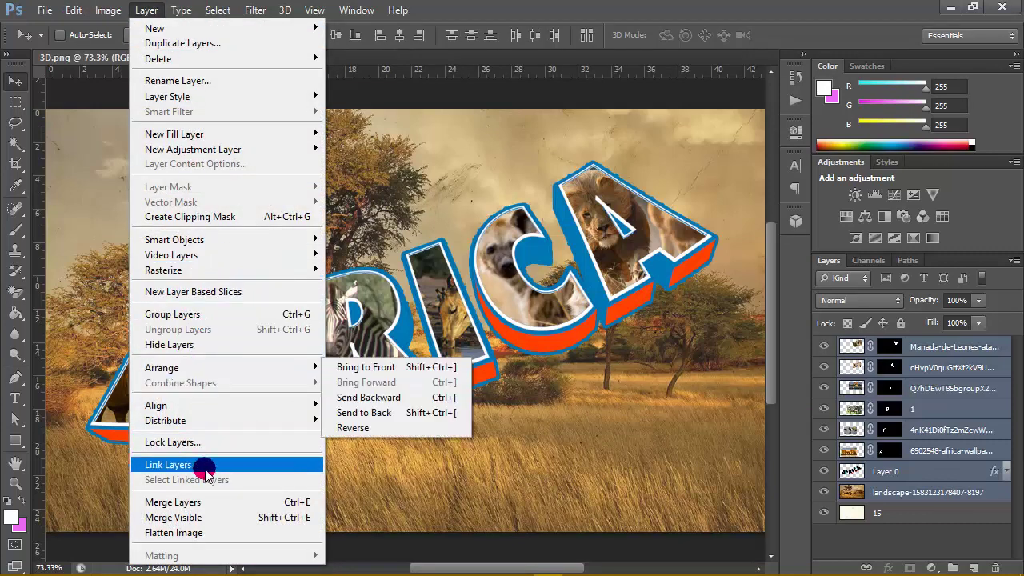
pyautogui.click(184, 501)
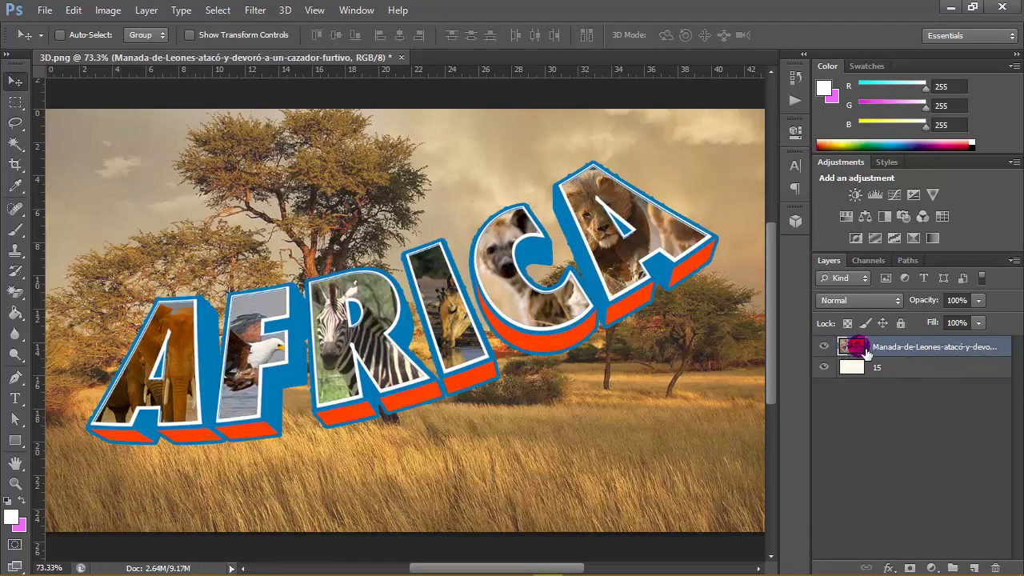
# Compare the merged layer with the paper texture beneath, then set its blend mode to Multiply and its opacity to 90%.
pyautogui.click(824, 346)
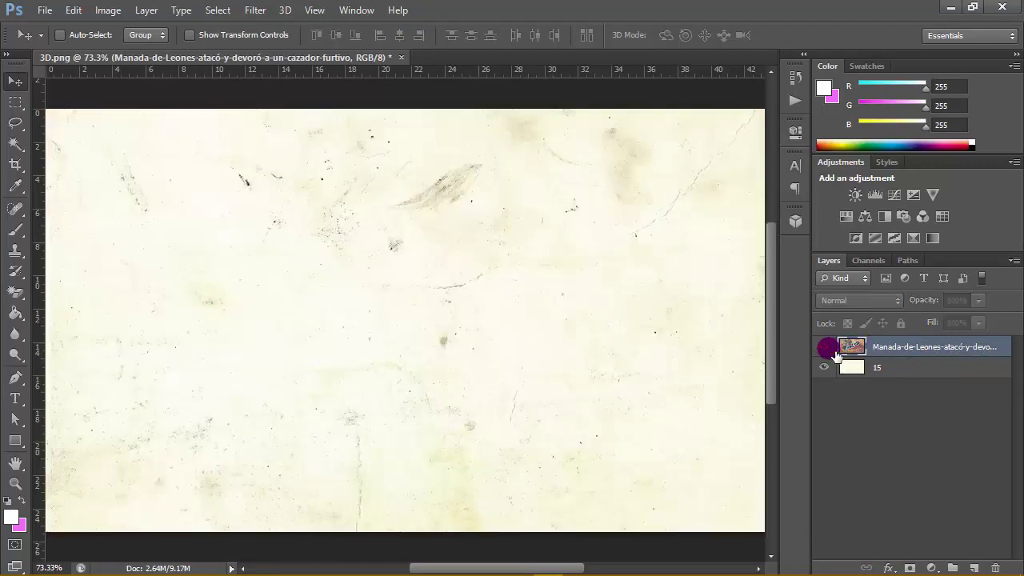
pyautogui.click(824, 347)
pyautogui.click(887, 303)
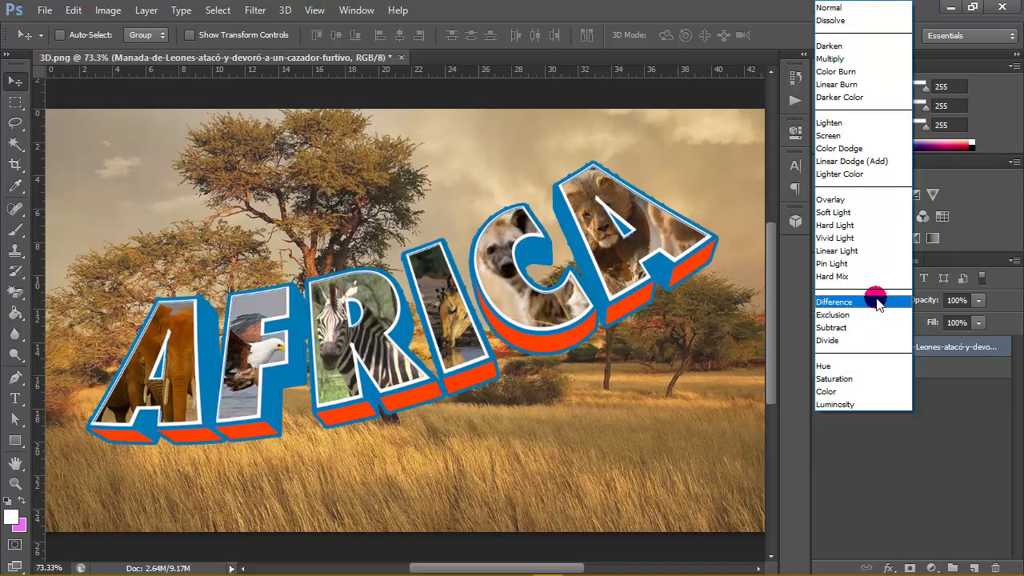
pyautogui.click(850, 64)
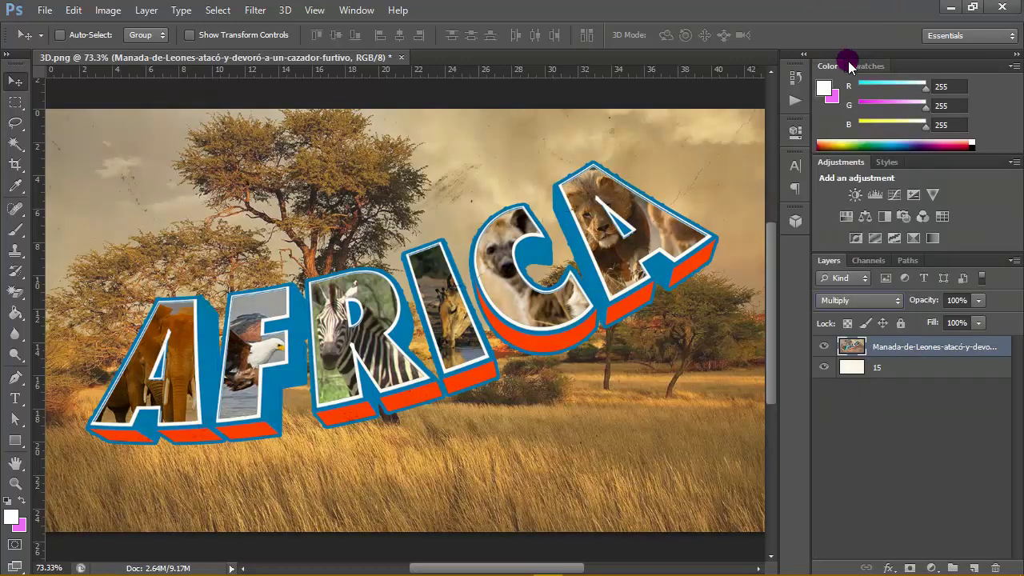
pyautogui.click(977, 301)
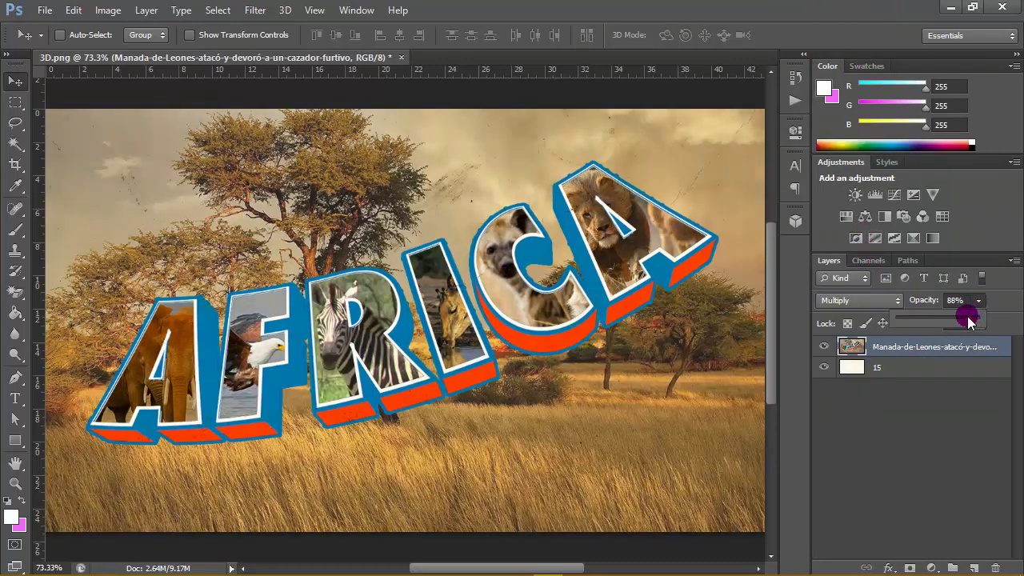
pyautogui.moveTo(970, 320); pyautogui.dragTo(910, 338)
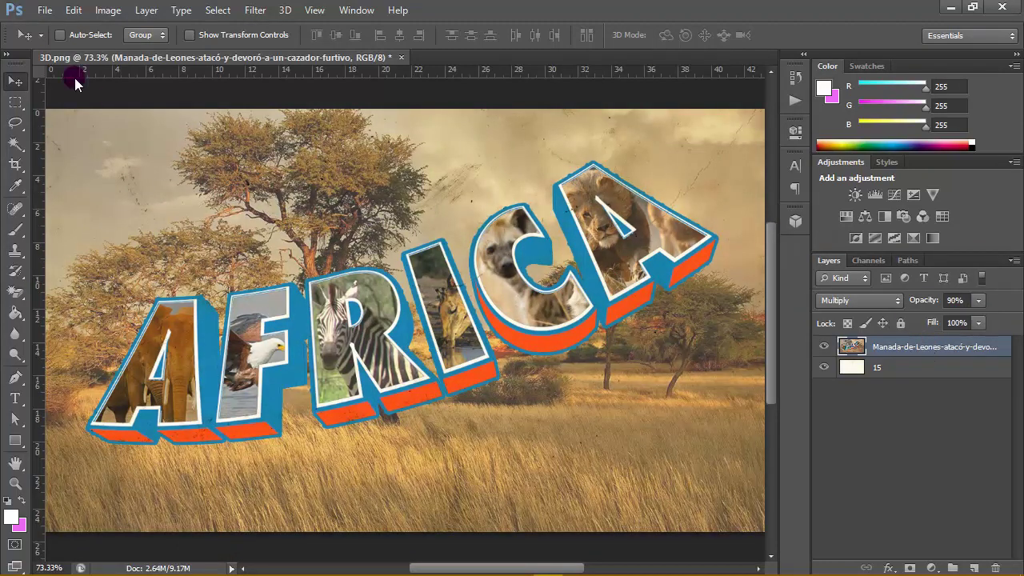
# Place the texture image 16 from the Blank Postcards folder into the document.
pyautogui.click(44, 11)
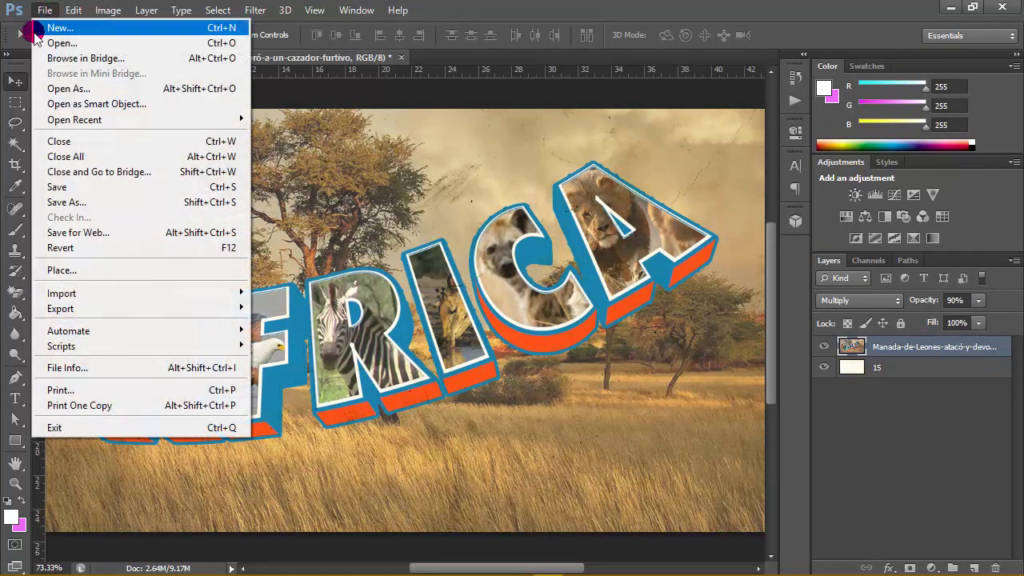
pyautogui.click(96, 271)
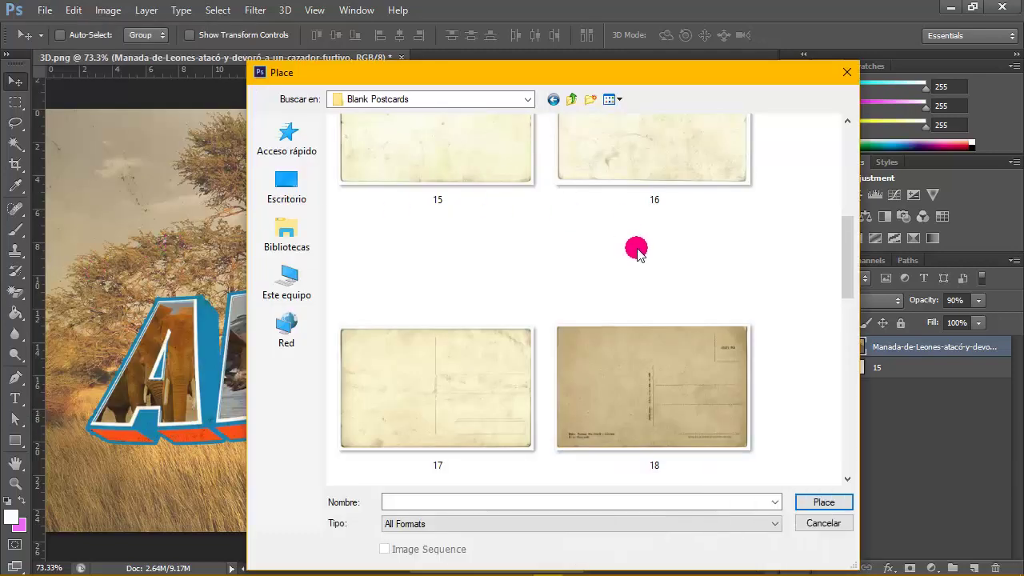
pyautogui.moveTo(845, 232); pyautogui.dragTo(841, 206)
pyautogui.click(653, 221)
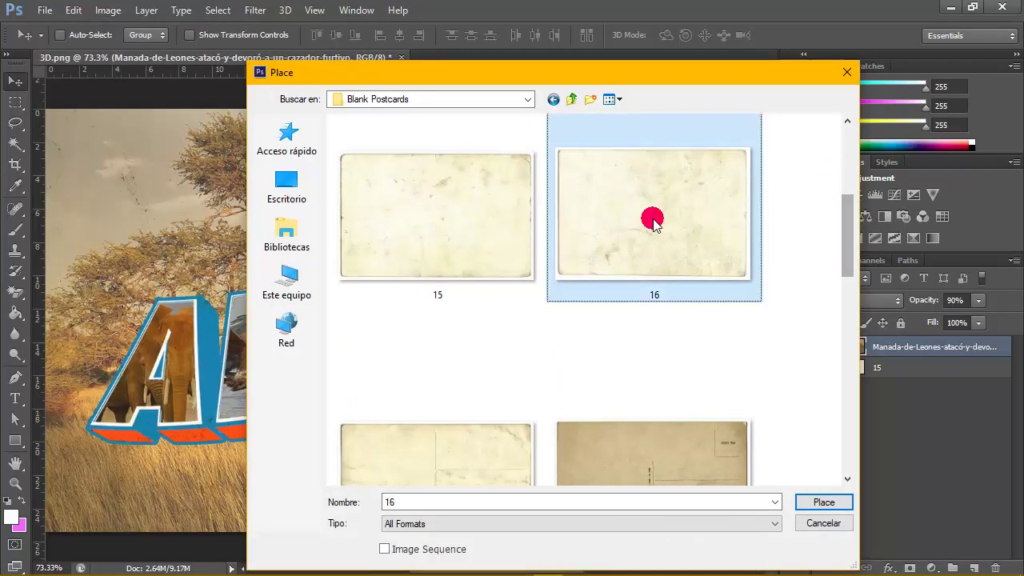
pyautogui.click(803, 500)
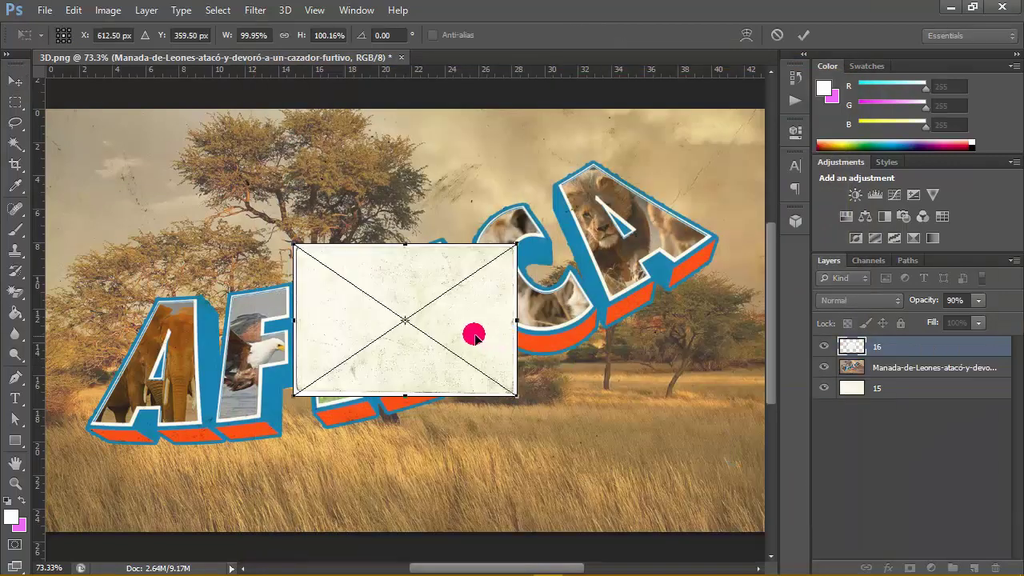
# Enlarge the placed texture 16 from its opposite corners until it covers the whole canvas and commit the placement.
pyautogui.keyDown('alt'); pyautogui.scroll(-1, 474, 336); pyautogui.keyUp('alt')
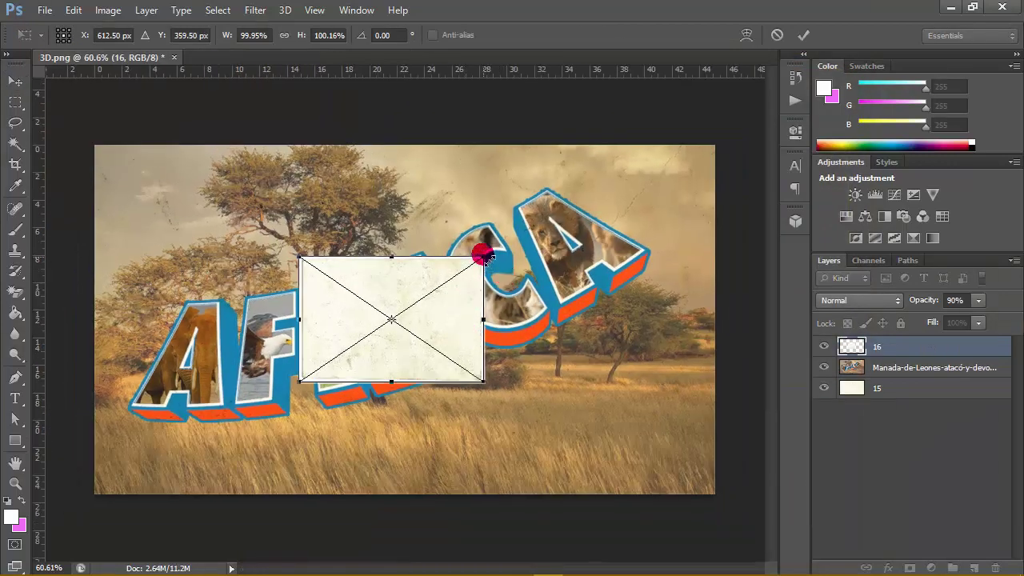
pyautogui.moveTo(484, 256); pyautogui.dragTo(723, 95)
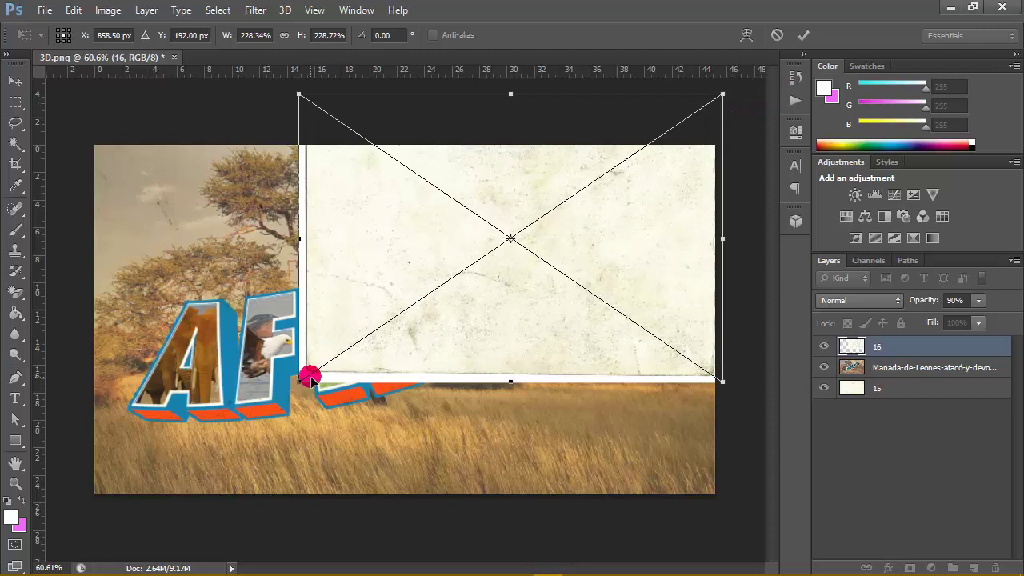
pyautogui.moveTo(305, 378); pyautogui.dragTo(72, 529)
pyautogui.click(807, 36)
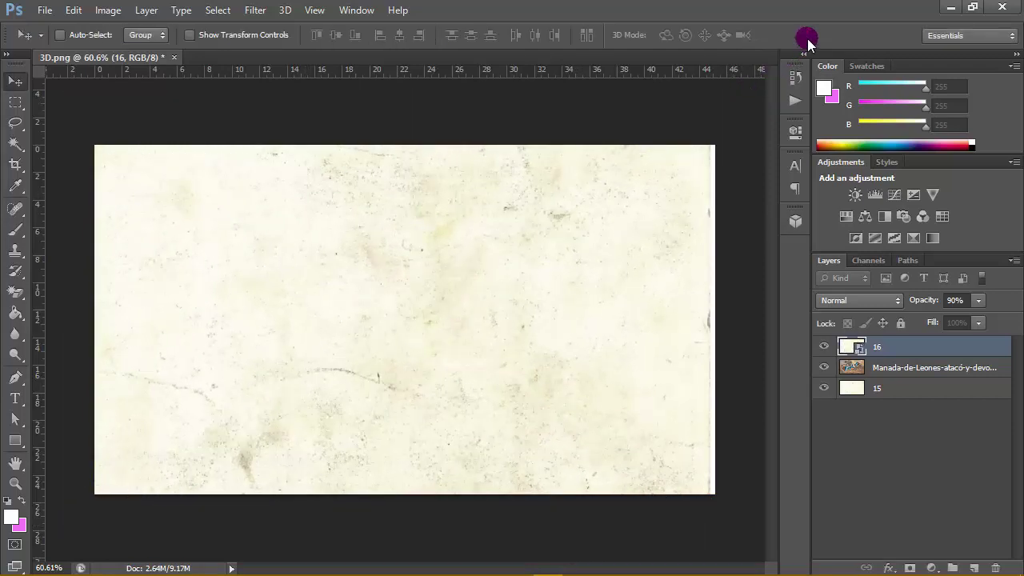
# Try Overlay on texture layer 16, set its blend mode to Multiply, and compare the artwork with the layer hidden and shown.
pyautogui.click(897, 299)
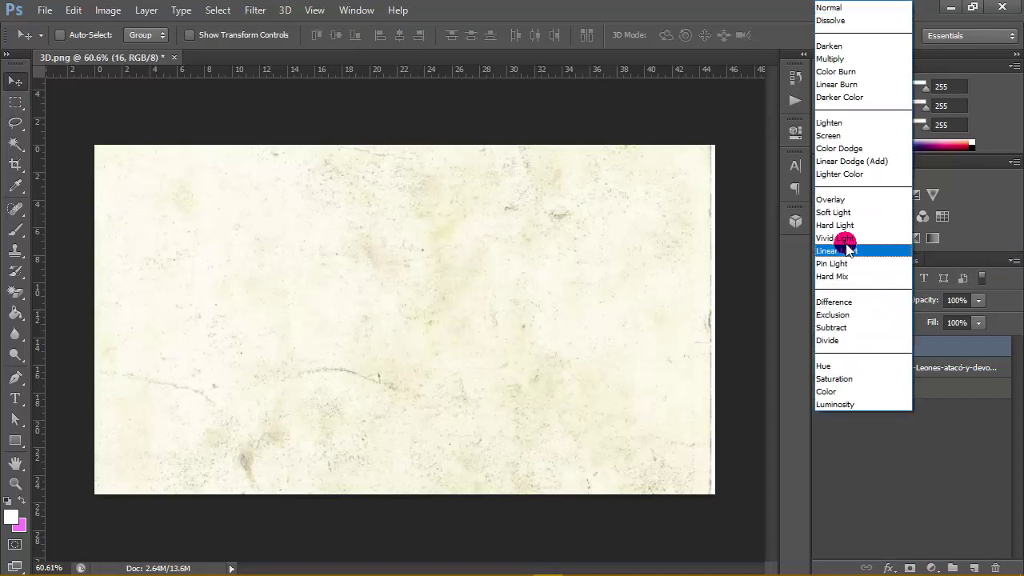
pyautogui.click(842, 201)
pyautogui.click(860, 306)
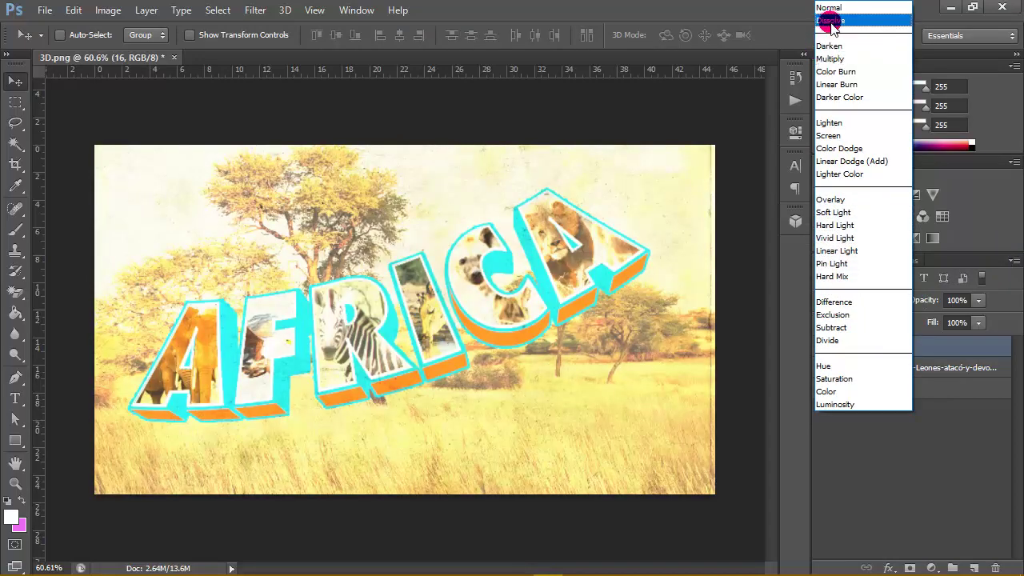
pyautogui.click(831, 58)
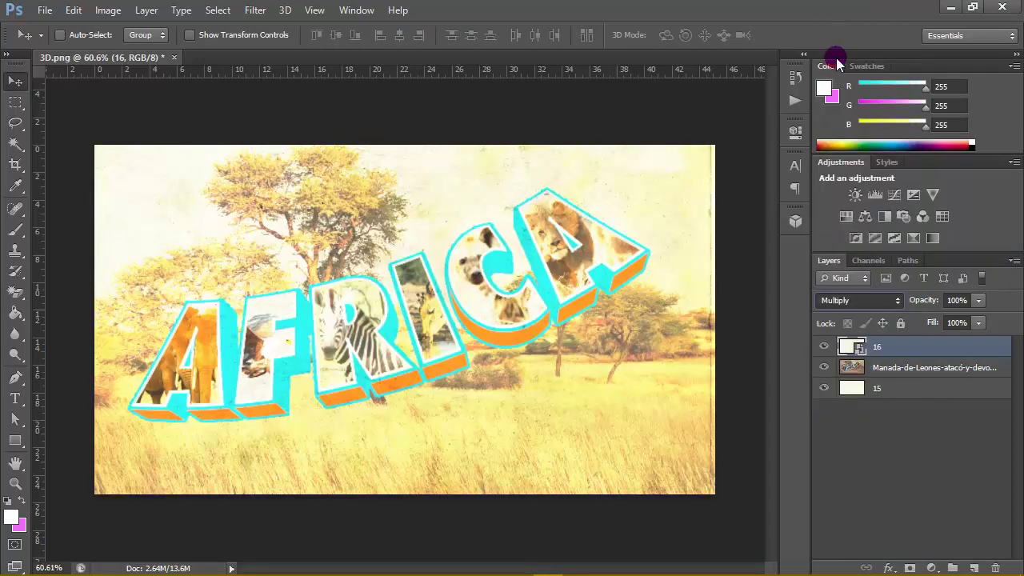
pyautogui.click(829, 347)
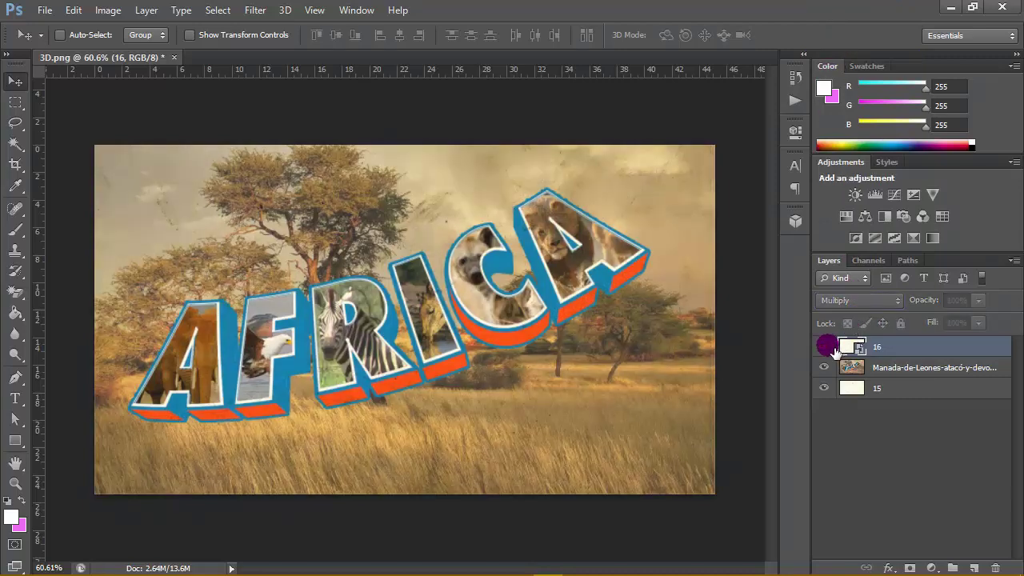
pyautogui.click(829, 347)
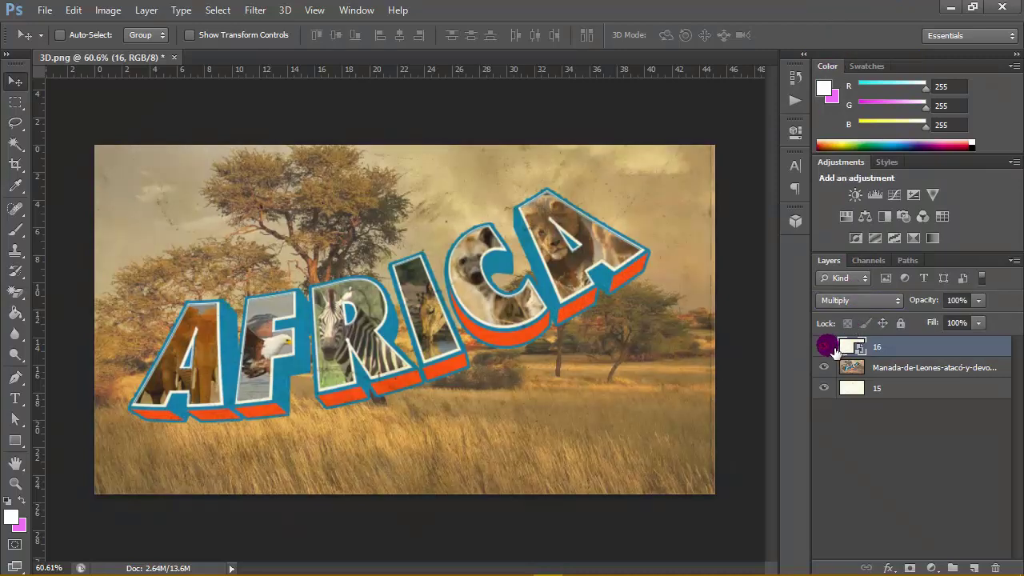
# Rasterize texture layer 16 and inspect the blended artwork at actual pixels and fitted to the screen.
pyautogui.rightClick(943, 359)
pyautogui.click(668, 240)
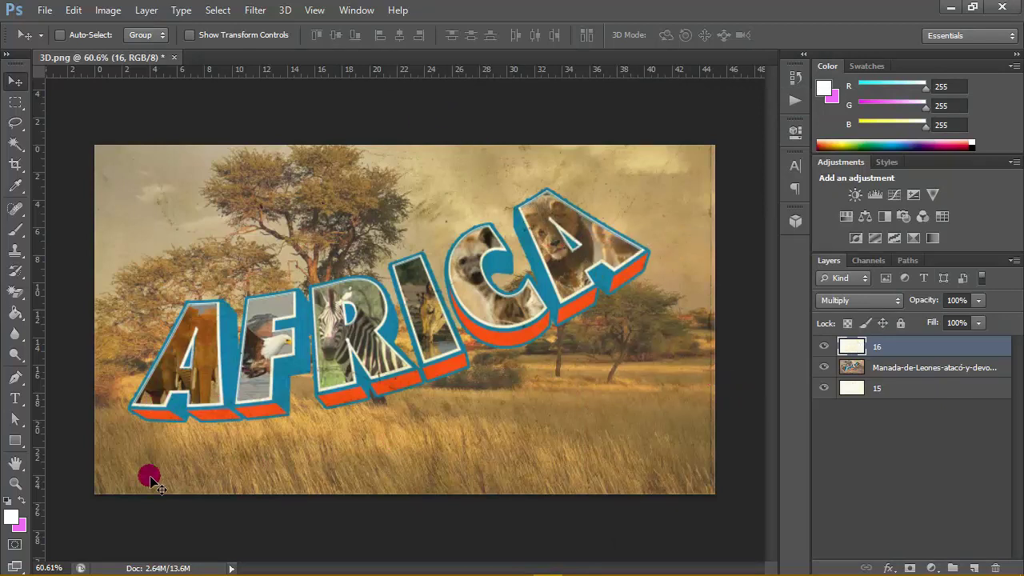
pyautogui.click(16, 483)
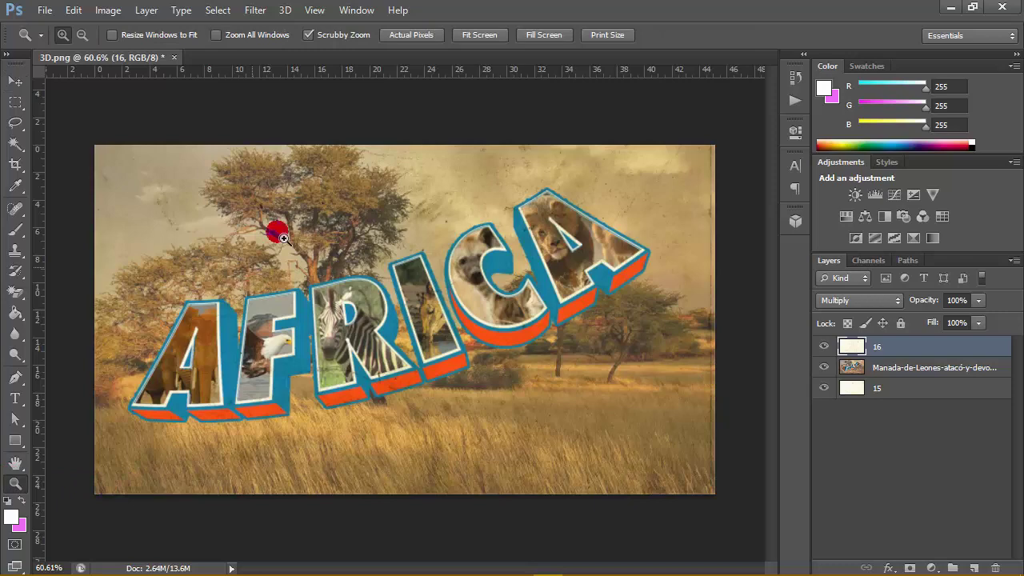
pyautogui.click(417, 36)
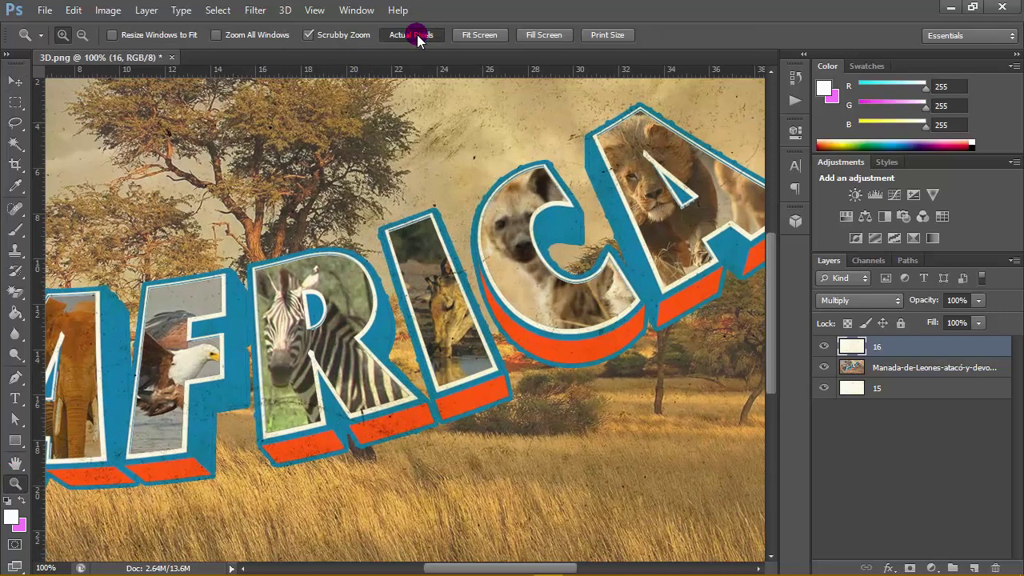
pyautogui.click(480, 34)
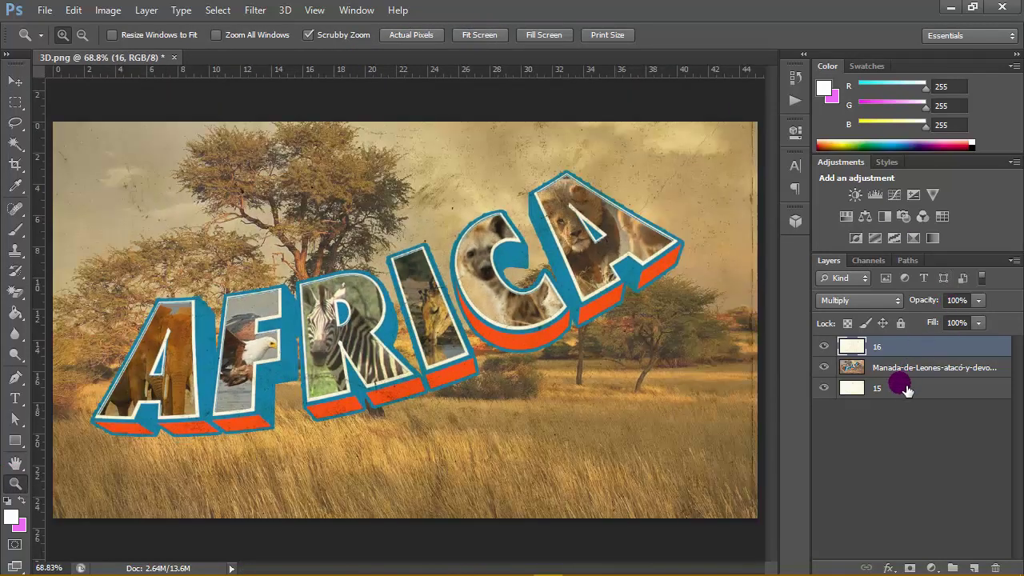
# Select layer 16, the merged artwork layer and layer 15 together and move them slightly right.
pyautogui.keyDown('shift'); pyautogui.click(903, 394); pyautogui.keyUp('shift')
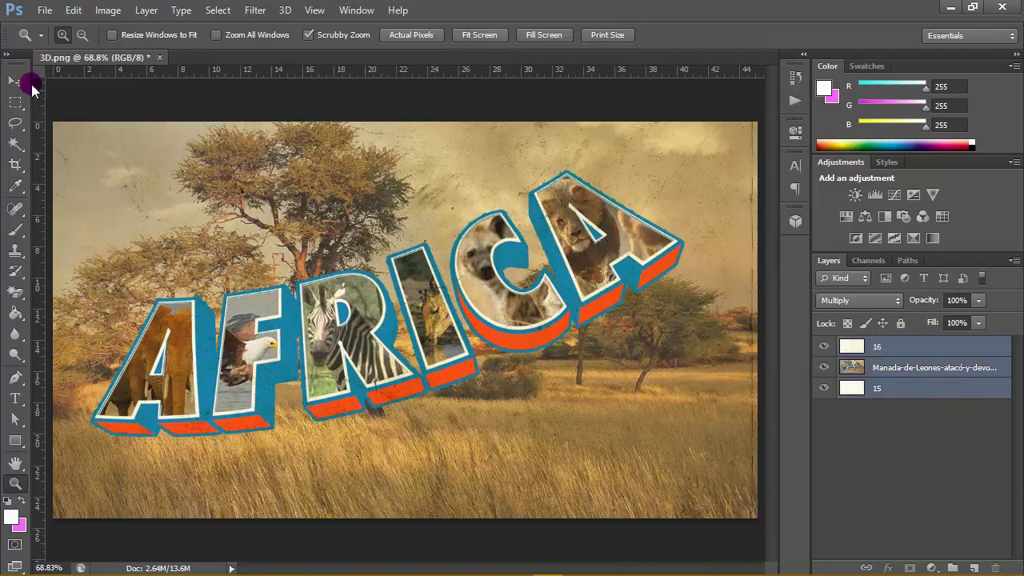
pyautogui.click(29, 82)
pyautogui.moveTo(384, 277)
pyautogui.mouseDown()
pyautogui.moveTo(421, 275)
pyautogui.moveTo(393, 269)
pyautogui.mouseUp()
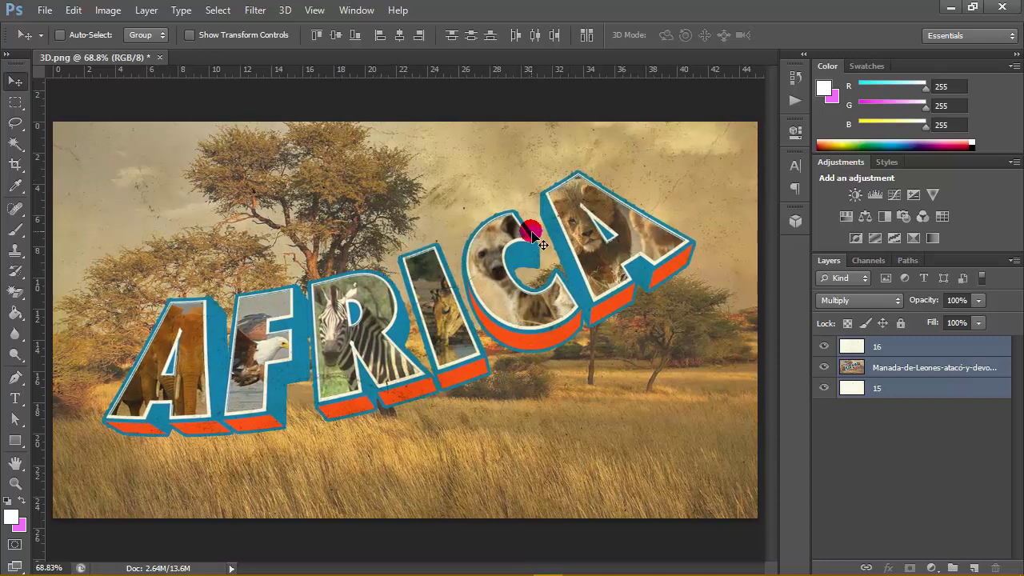
# Enlarge the workspace by collapsing the side panels, examine the postcard texture at actual pixels, and restore the panels.
pyautogui.click(1013, 66)
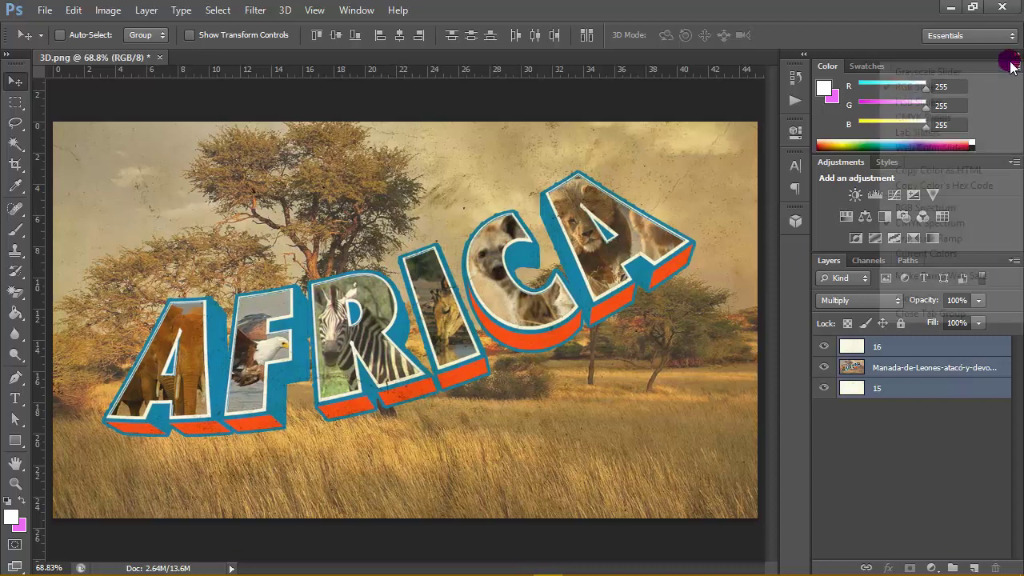
pyautogui.click(1017, 61)
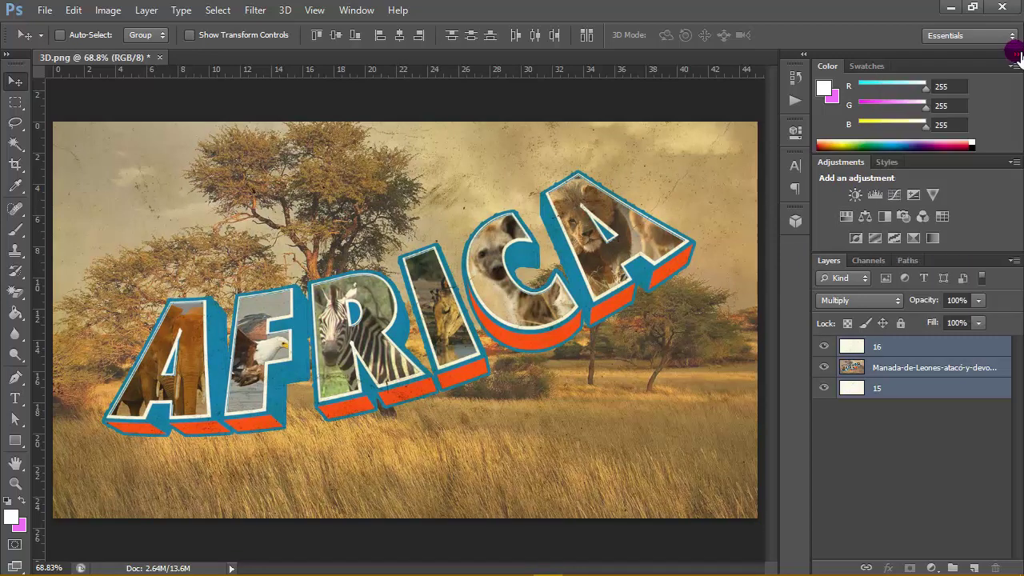
pyautogui.click(1016, 53)
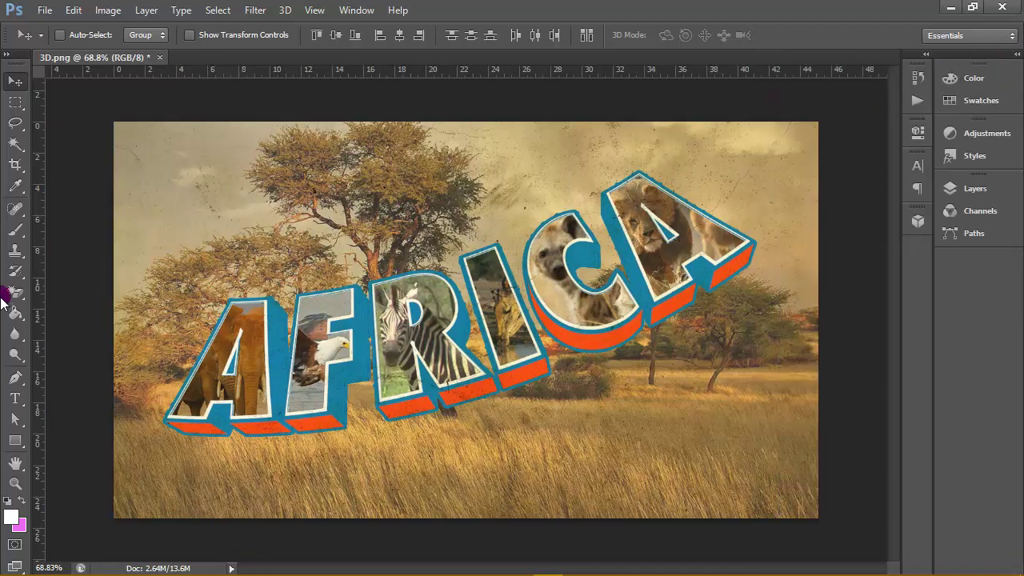
pyautogui.click(16, 482)
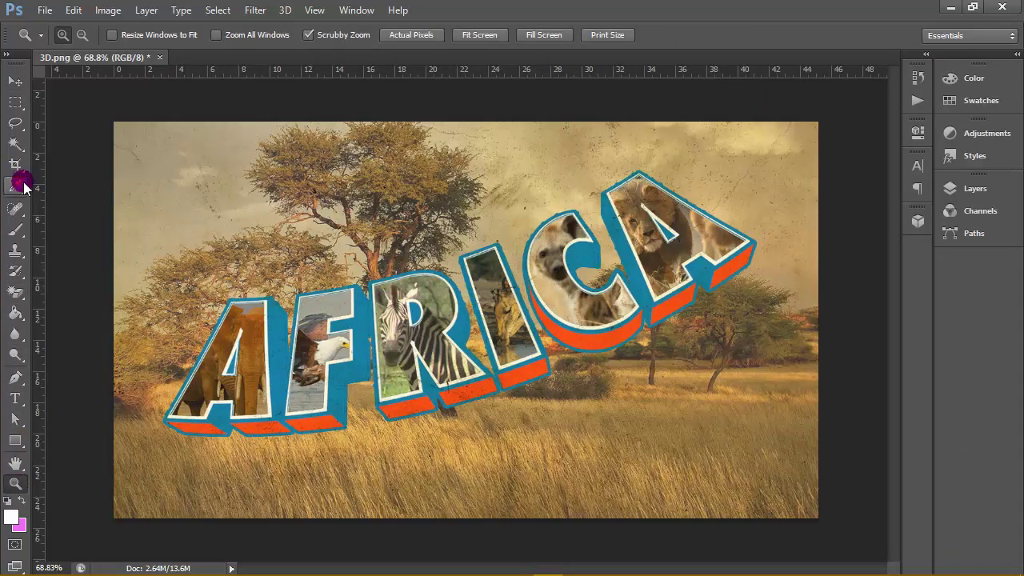
pyautogui.click(423, 36)
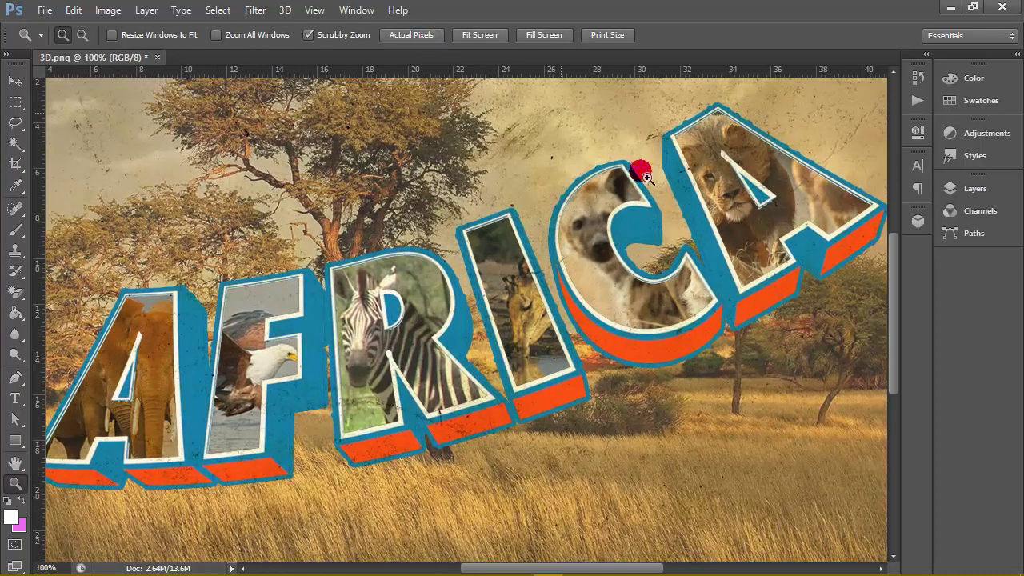
pyautogui.moveTo(690, 224); pyautogui.dragTo(604, 222)
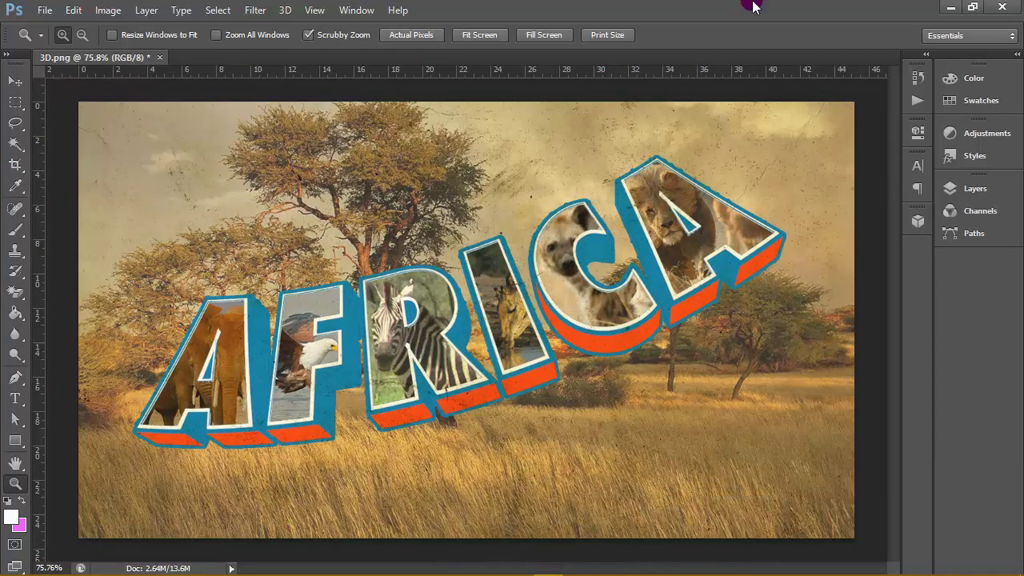
pyautogui.click(1013, 53)
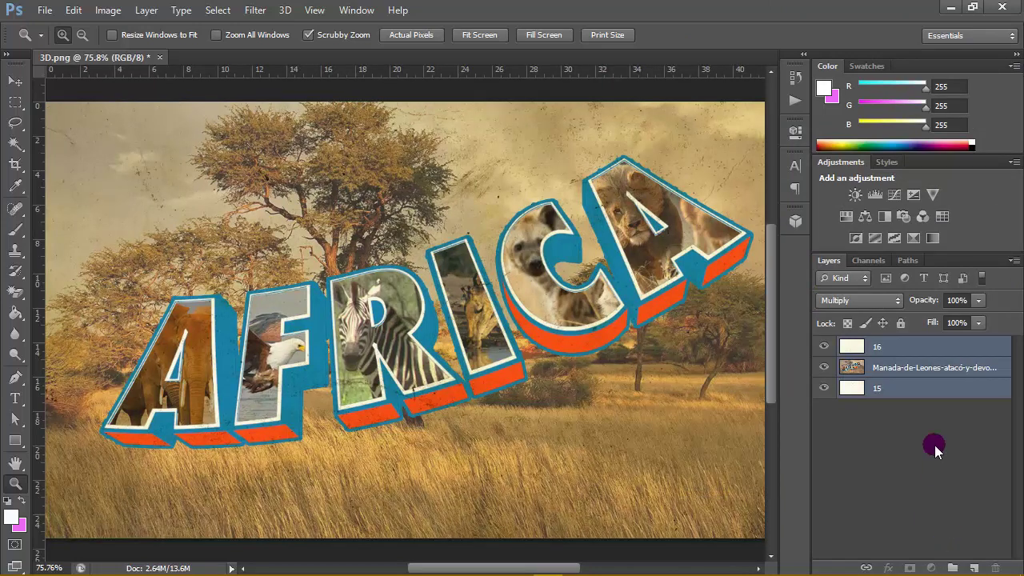
# Add a Levels adjustment layer above texture layer 16 with output levels of 7 and 214.
pyautogui.click(938, 345)
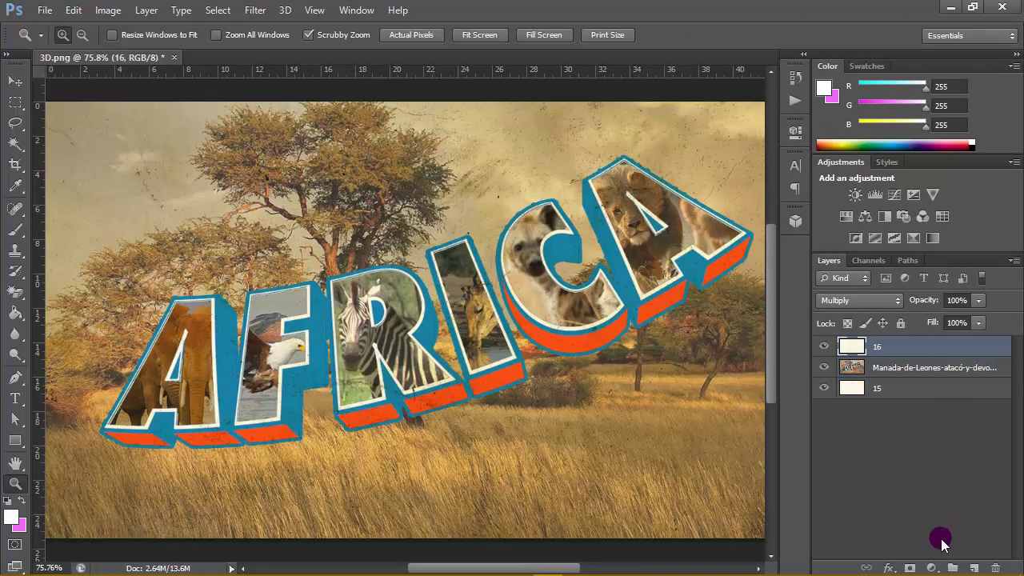
pyautogui.click(932, 568)
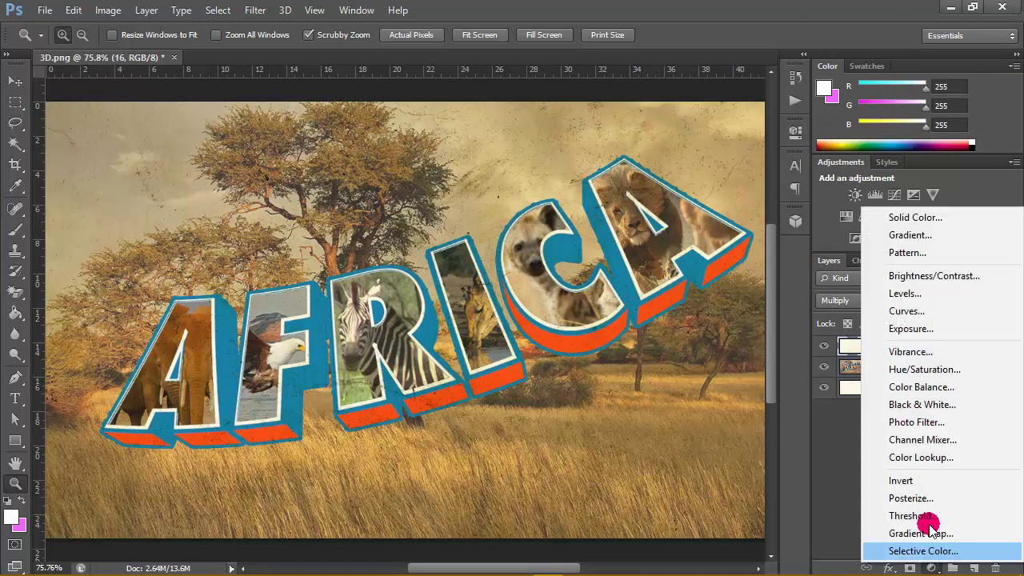
pyautogui.click(931, 294)
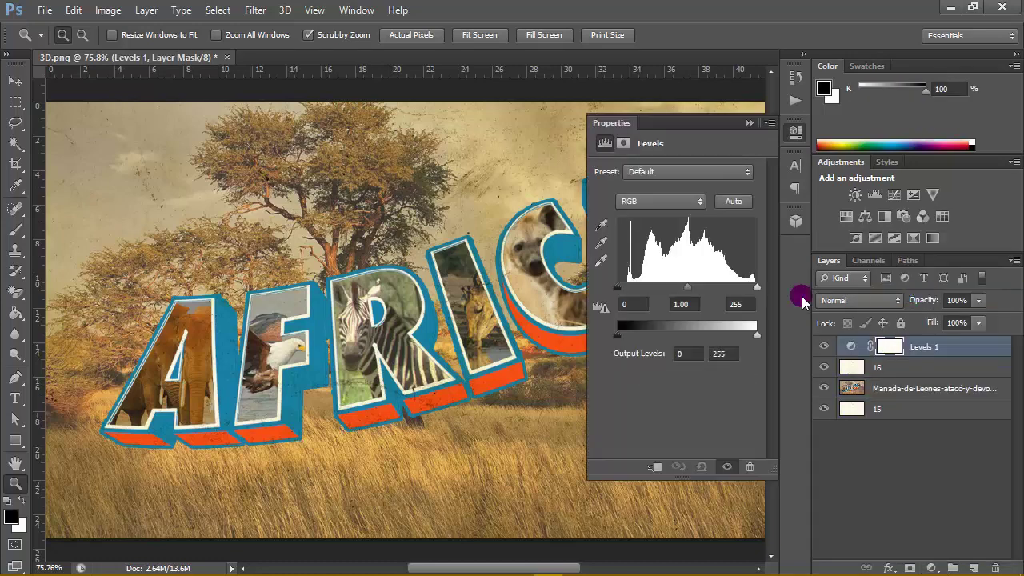
pyautogui.moveTo(620, 336); pyautogui.dragTo(736, 339)
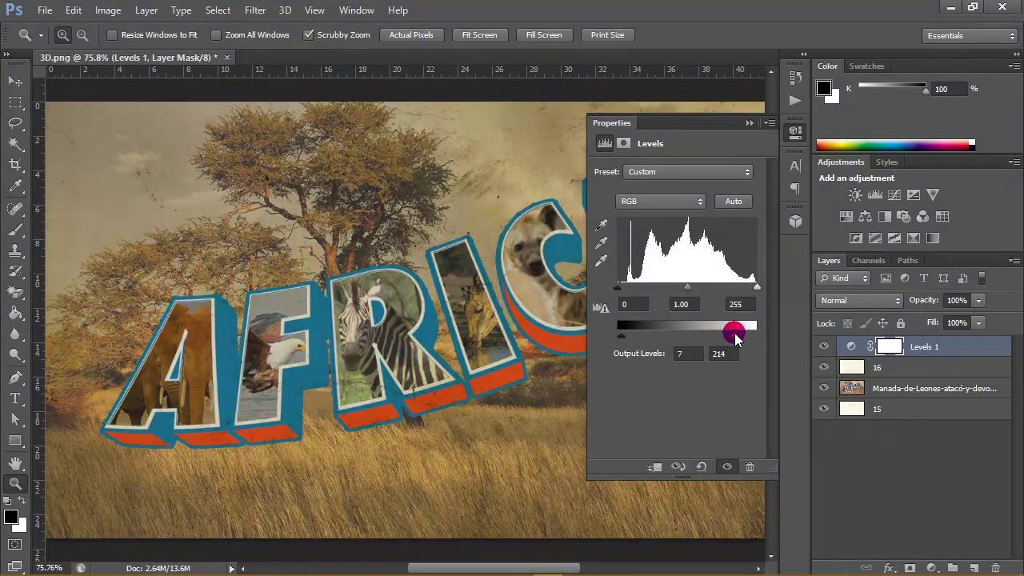
pyautogui.click(750, 123)
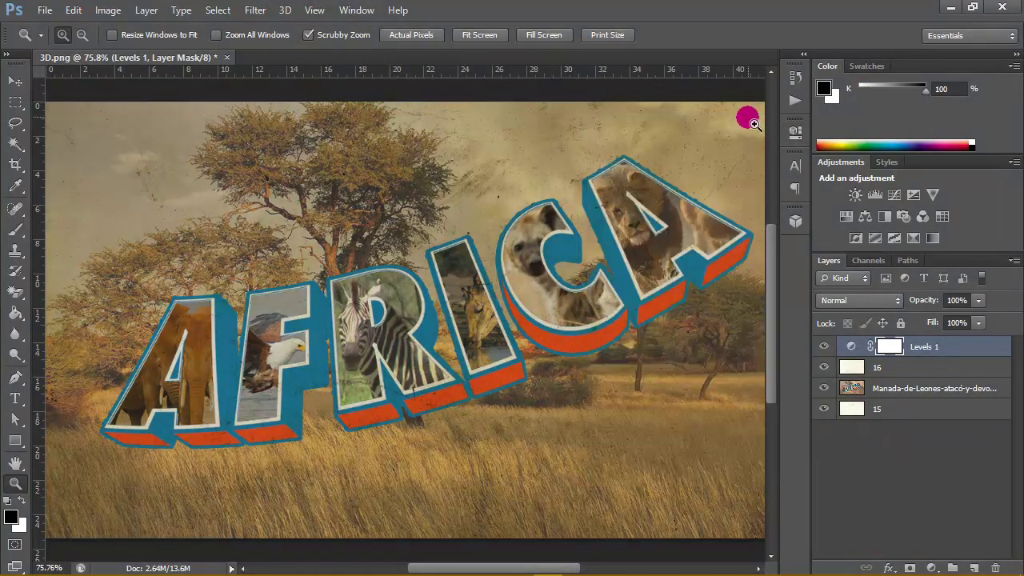
# Add a Curves adjustment layer above the Levels layer and darken the image with two lowered curve points, one at input 148, output 76.
pyautogui.click(936, 566)
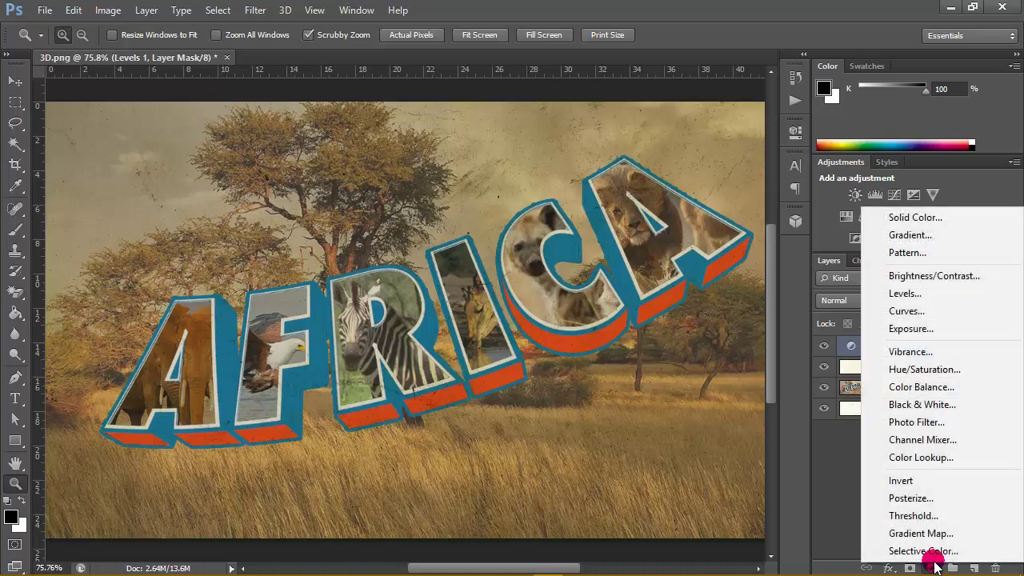
pyautogui.click(895, 292)
pyautogui.moveTo(674, 258); pyautogui.dragTo(725, 251)
pyautogui.moveTo(680, 296); pyautogui.dragTo(707, 303)
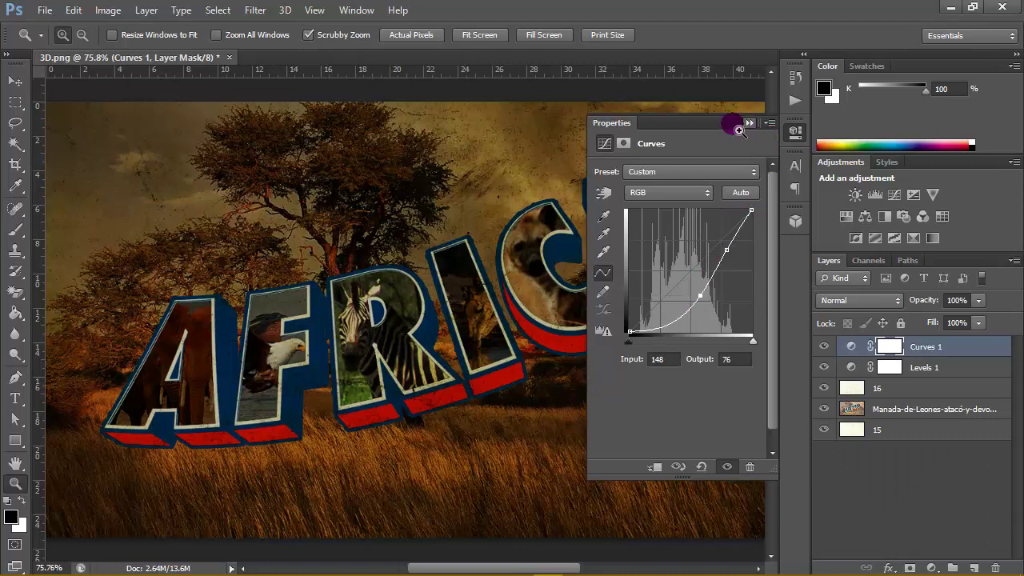
pyautogui.click(740, 126)
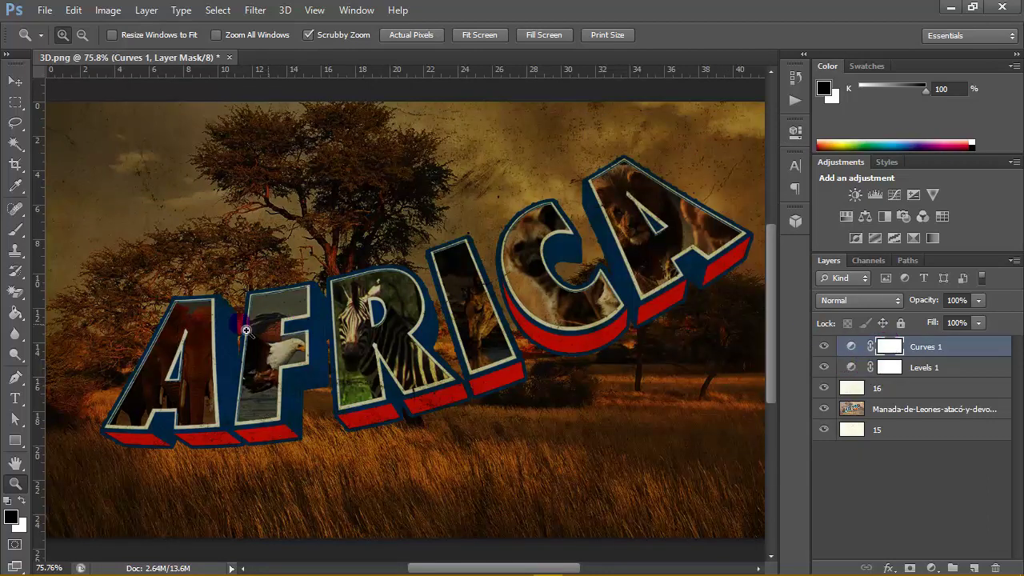
# Set up a soft round brush of 81 px with 0% hardness for painting on the Curves 1 mask.
pyautogui.click(15, 230)
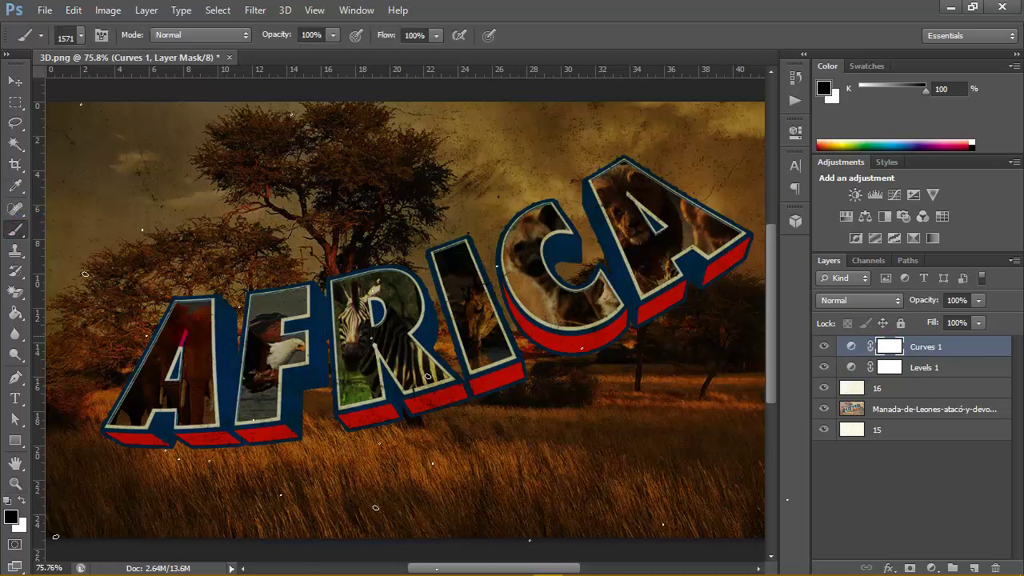
pyautogui.rightClick(310, 319)
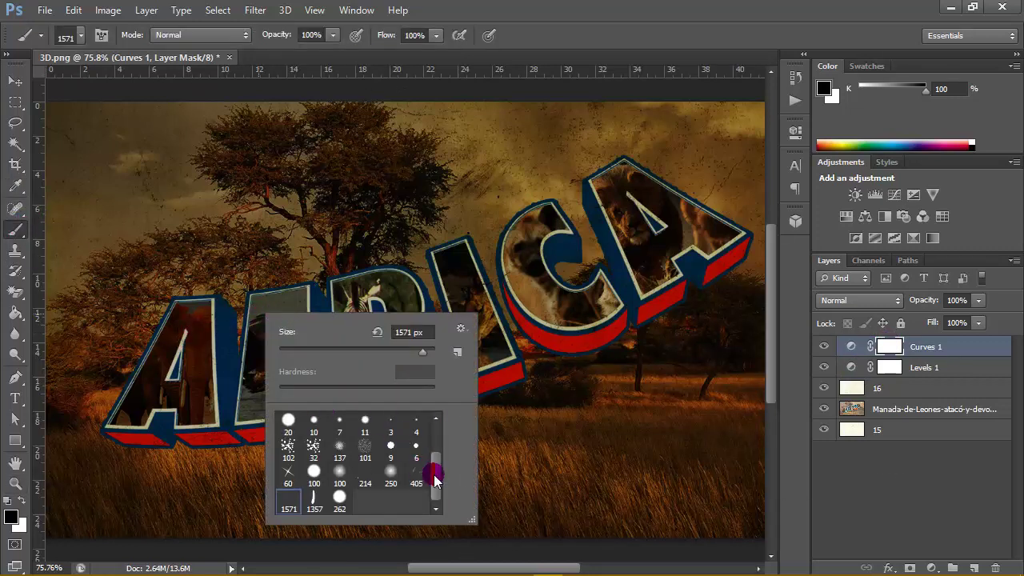
pyautogui.moveTo(435, 475); pyautogui.dragTo(435, 407)
pyautogui.click(295, 417)
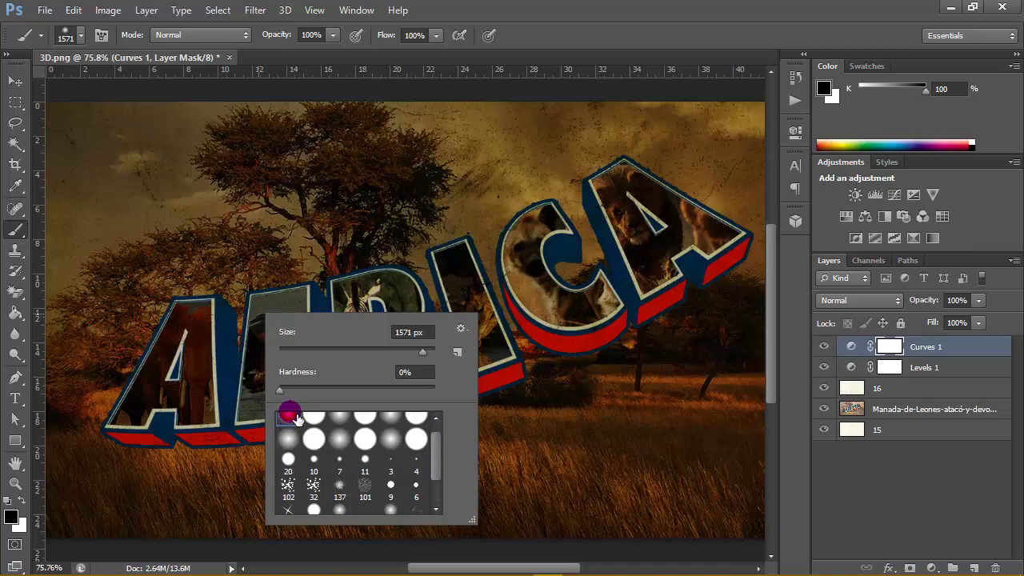
pyautogui.click(347, 351)
pyautogui.moveTo(211, 382)
pyautogui.mouseDown()
pyautogui.moveTo(211, 427)
pyautogui.moveTo(162, 426)
pyautogui.moveTo(201, 335)
pyautogui.moveTo(166, 418)
pyautogui.moveTo(205, 339)
pyautogui.moveTo(232, 350)
pyautogui.mouseUp()
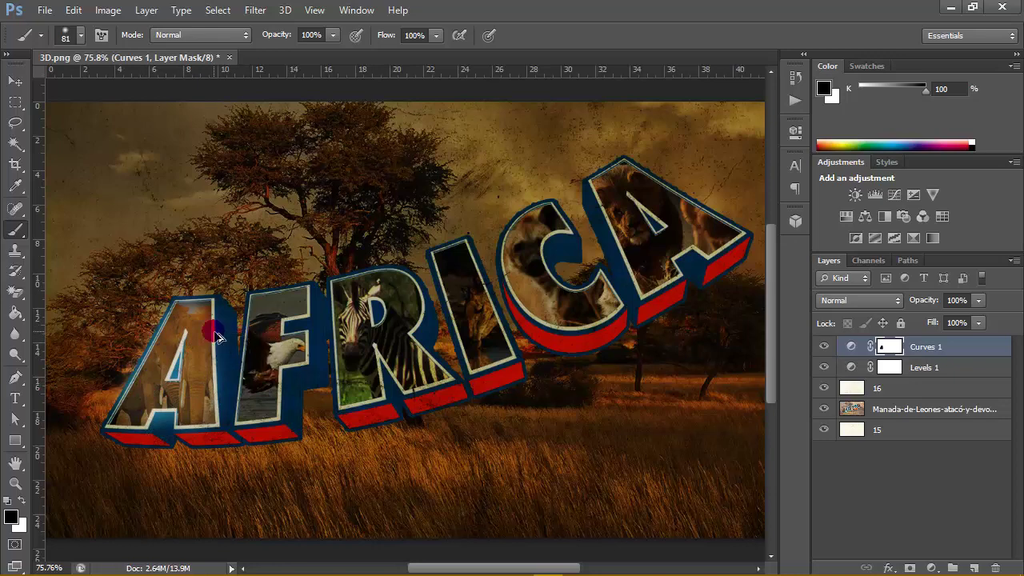
pyautogui.hotkey('ctrl', 'z')
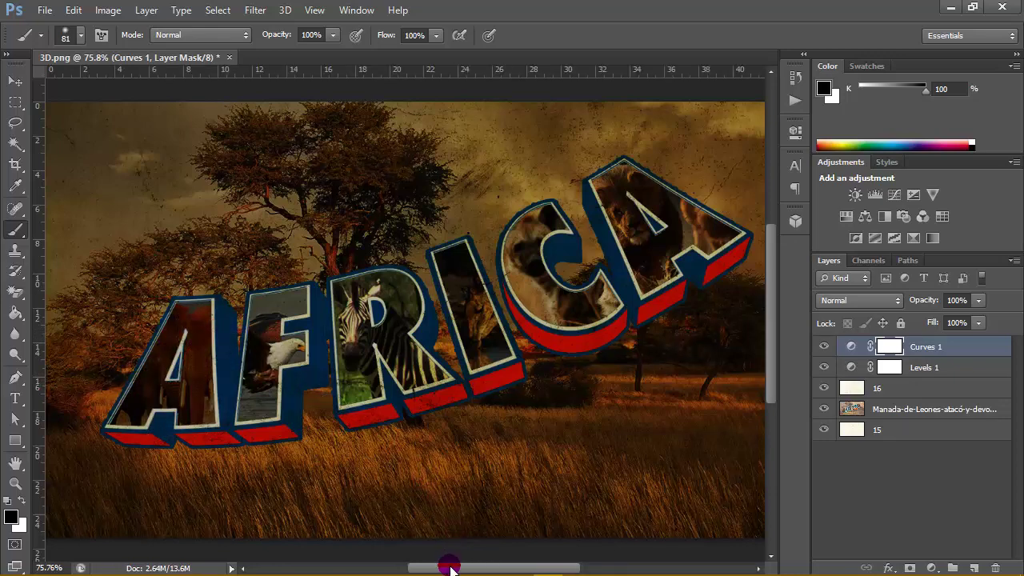
pyautogui.moveTo(451, 568); pyautogui.dragTo(416, 568)
pyautogui.keyDown('alt'); pyautogui.scroll(1, 312, 435); pyautogui.keyUp('alt')
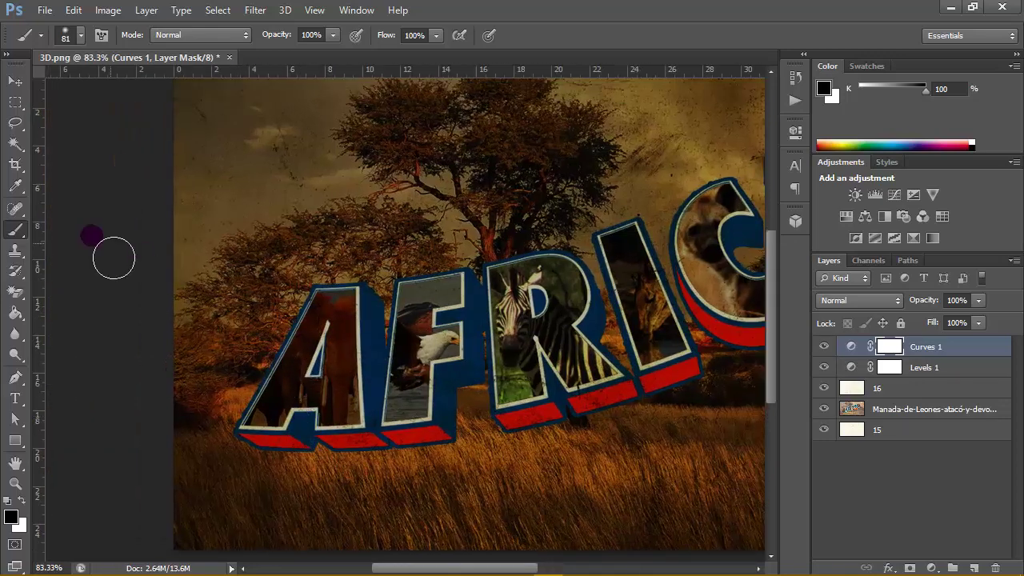
pyautogui.click(15, 152)
pyautogui.click(335, 318)
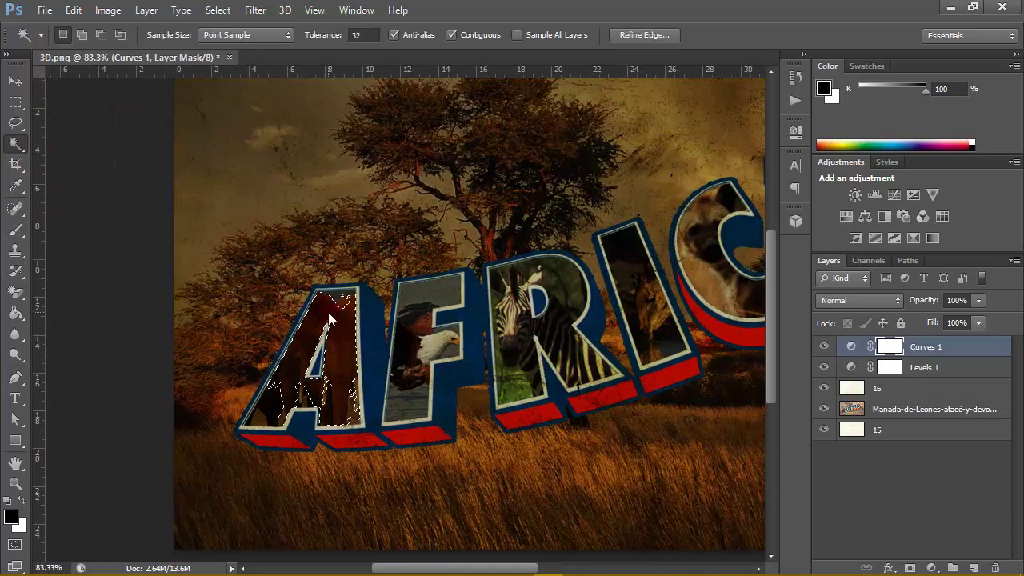
pyautogui.click(11, 124)
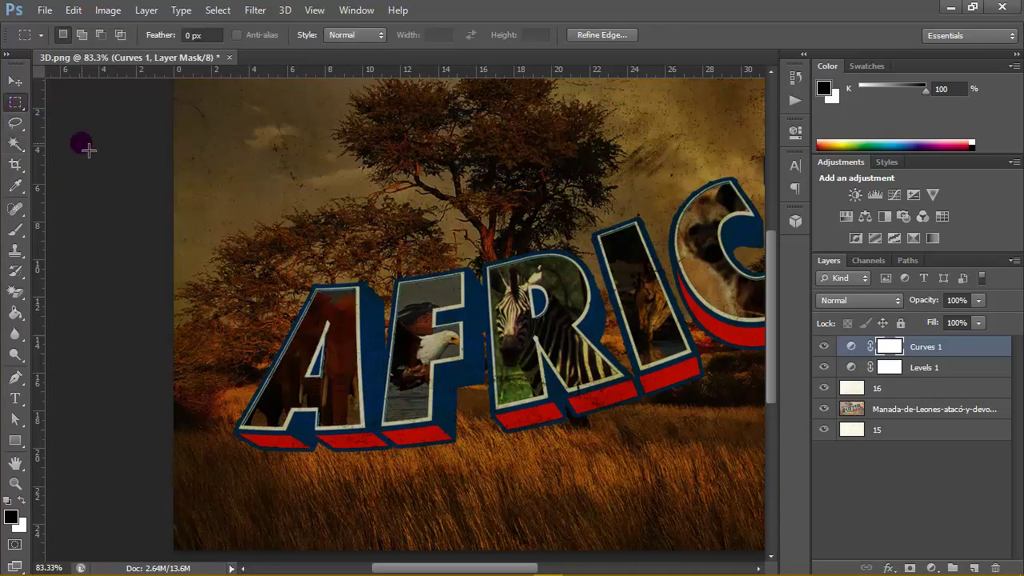
# Paint black on the Curves 1 mask over the animal pictures inside the letters, using a soft 44 px brush at 41% opacity.
pyautogui.click(15, 230)
pyautogui.keyDown('alt'); pyautogui.scroll(1, 337, 348); pyautogui.keyUp('alt')
pyautogui.keyDown('alt'); pyautogui.scroll(2, 337, 348); pyautogui.keyUp('alt')
pyautogui.rightClick(374, 308)
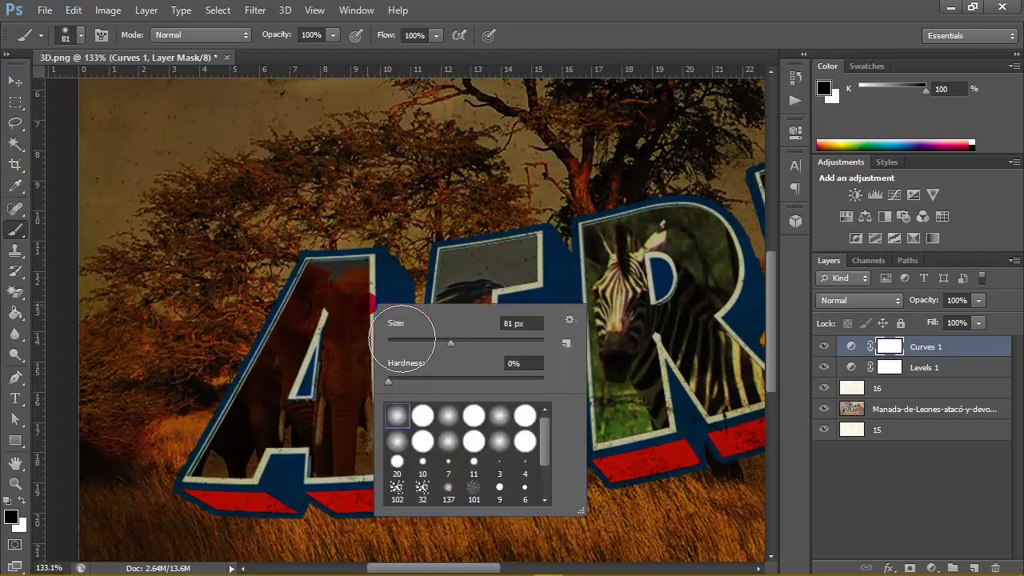
pyautogui.click(330, 37)
pyautogui.moveTo(305, 48)
pyautogui.mouseDown()
pyautogui.moveTo(343, 286)
pyautogui.moveTo(313, 68)
pyautogui.moveTo(286, 55)
pyautogui.mouseUp()
pyautogui.rightClick(445, 306)
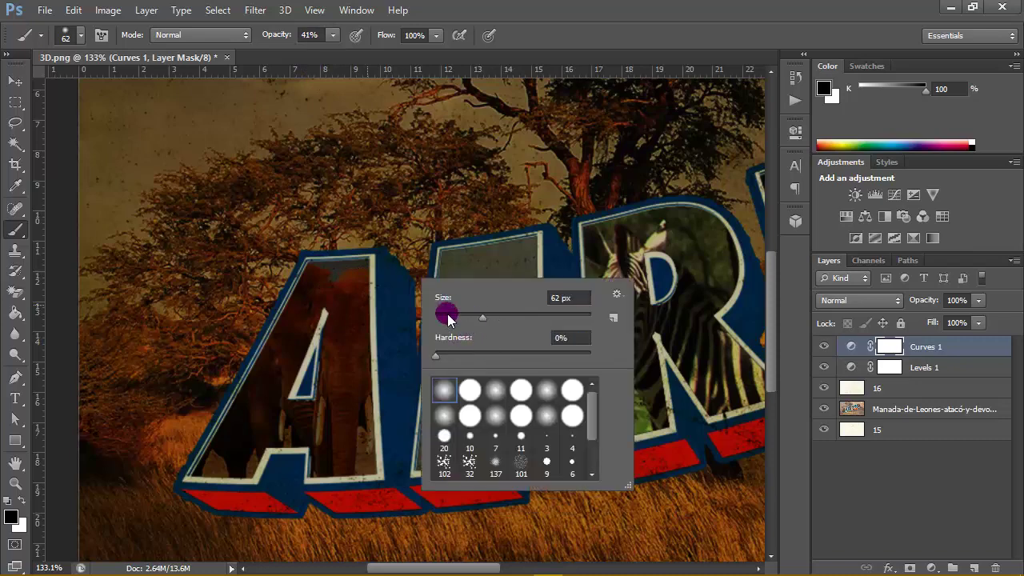
pyautogui.click(469, 317)
pyautogui.moveTo(349, 308)
pyautogui.mouseDown()
pyautogui.moveTo(355, 286)
pyautogui.moveTo(365, 389)
pyautogui.moveTo(354, 480)
pyautogui.moveTo(354, 414)
pyautogui.moveTo(255, 469)
pyautogui.mouseUp()
pyautogui.moveTo(288, 393); pyautogui.dragTo(262, 458)
pyautogui.moveTo(492, 294)
pyautogui.mouseDown()
pyautogui.moveTo(471, 447)
pyautogui.moveTo(460, 444)
pyautogui.moveTo(508, 344)
pyautogui.moveTo(477, 362)
pyautogui.mouseUp()
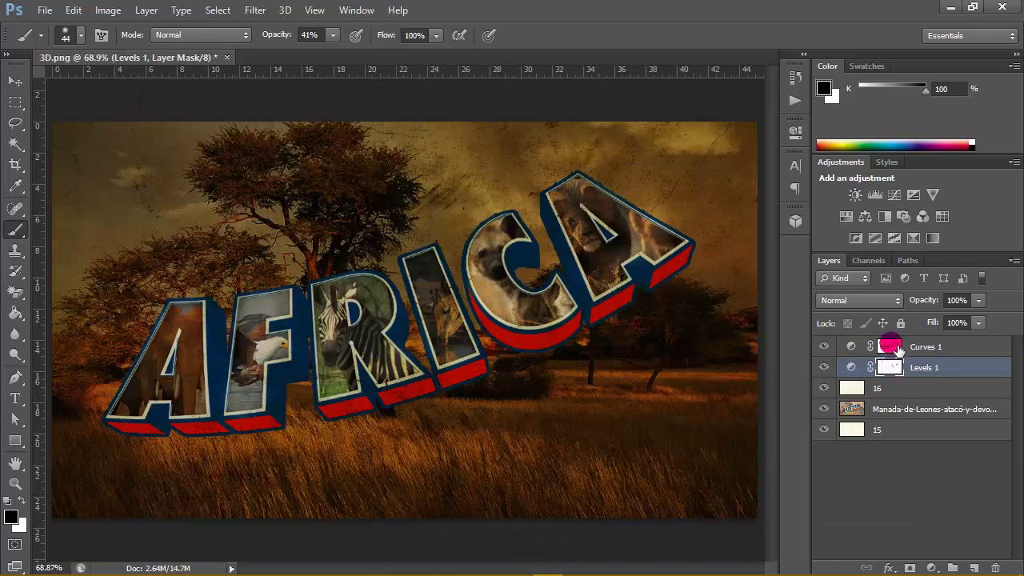
# Paint black on the Levels 1 mask over the animal pictures from the first A to the last A to lighten them.
pyautogui.click(889, 346)
pyautogui.click(897, 371)
pyautogui.moveTo(269, 330)
pyautogui.mouseDown()
pyautogui.moveTo(249, 408)
pyautogui.moveTo(261, 377)
pyautogui.moveTo(267, 291)
pyautogui.moveTo(275, 297)
pyautogui.moveTo(191, 326)
pyautogui.moveTo(197, 381)
pyautogui.mouseUp()
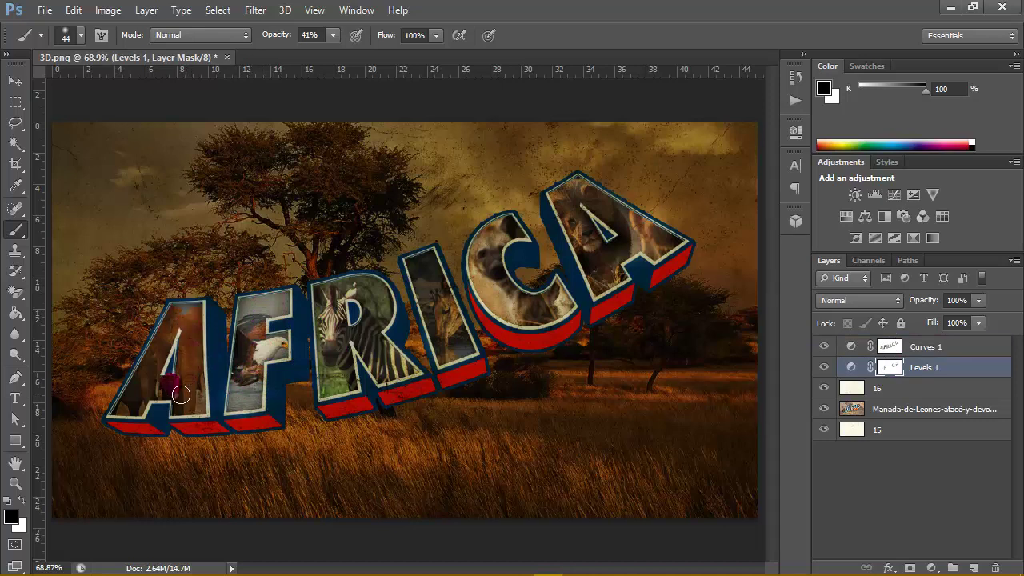
pyautogui.moveTo(275, 369)
pyautogui.mouseDown()
pyautogui.moveTo(324, 304)
pyautogui.moveTo(334, 376)
pyautogui.moveTo(390, 365)
pyautogui.moveTo(381, 308)
pyautogui.moveTo(470, 278)
pyautogui.moveTo(500, 236)
pyautogui.moveTo(510, 305)
pyautogui.moveTo(553, 308)
pyautogui.moveTo(515, 298)
pyautogui.moveTo(503, 233)
pyautogui.moveTo(573, 228)
pyautogui.moveTo(587, 244)
pyautogui.mouseUp()
pyautogui.moveTo(613, 291)
pyautogui.mouseDown()
pyautogui.moveTo(656, 235)
pyautogui.moveTo(582, 197)
pyautogui.mouseUp()
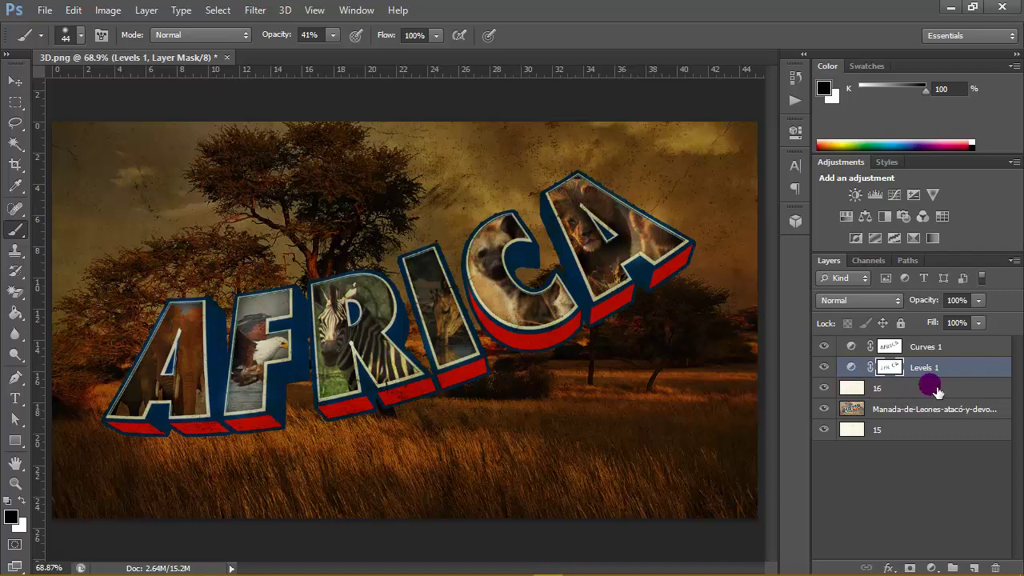
# Lower the opacity of the merged AFRICA artwork layer to 78%.
pyautogui.click(933, 409)
pyautogui.click(978, 300)
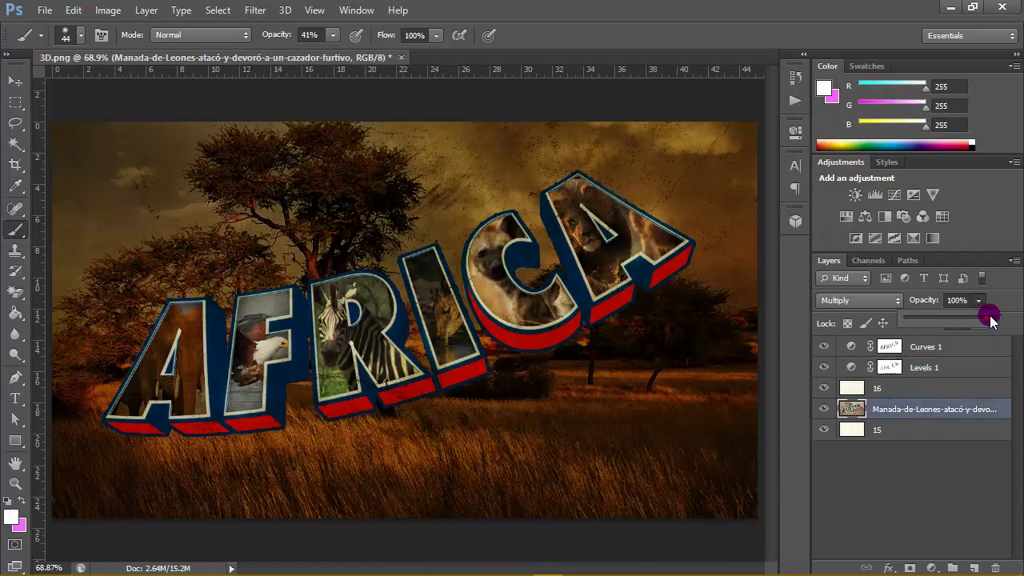
pyautogui.moveTo(986, 325); pyautogui.dragTo(965, 324)
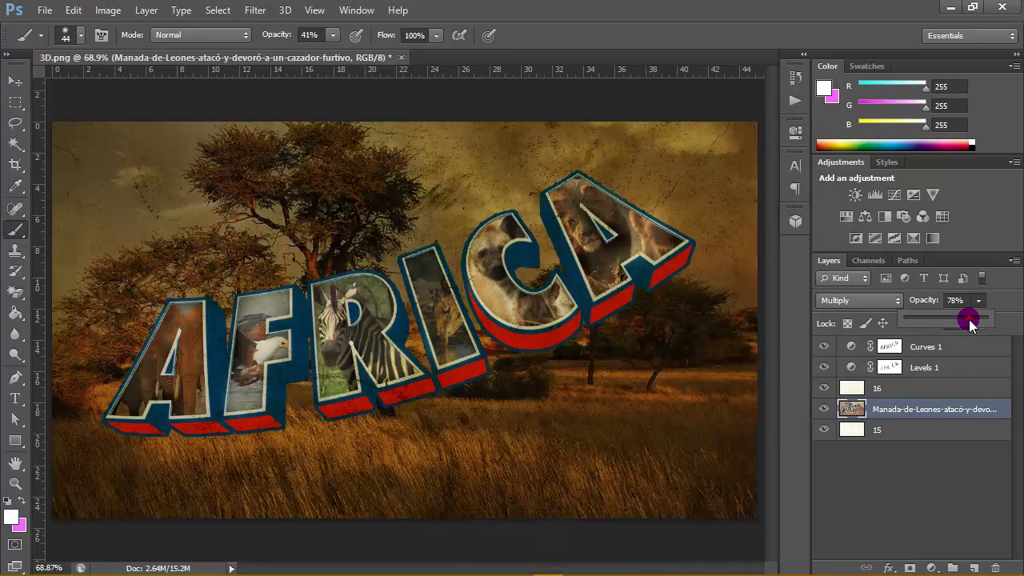
# Add a second Curves adjustment layer above Curves 1 and brighten the image with points at input 157, output 189 and input 39, output 50.
pyautogui.click(960, 350)
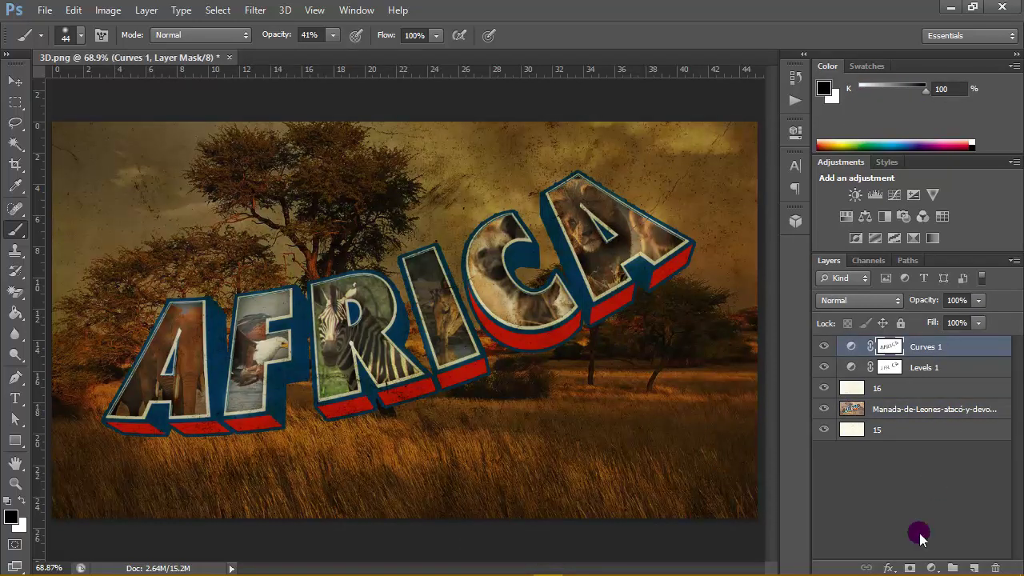
pyautogui.click(932, 568)
pyautogui.click(896, 315)
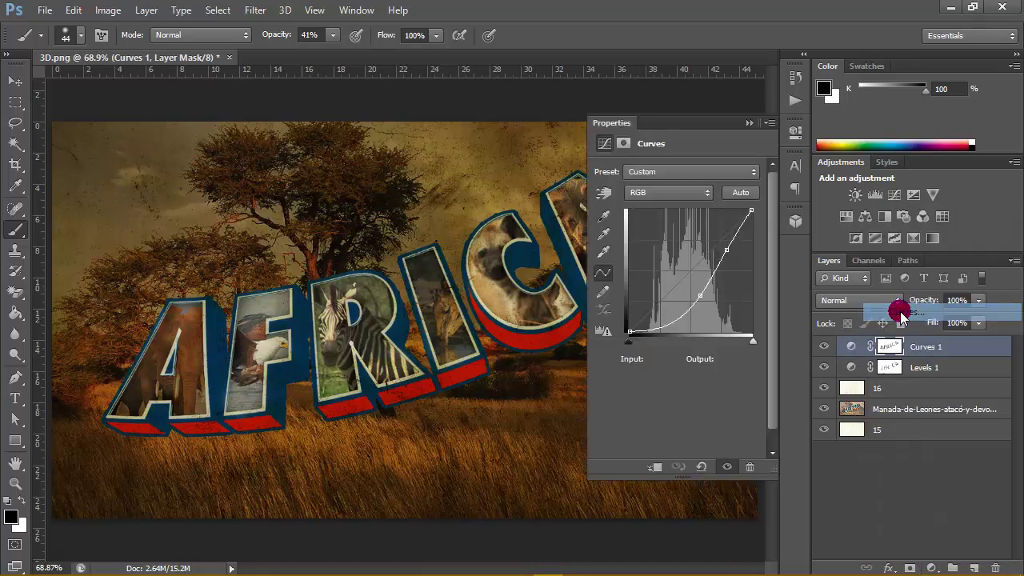
pyautogui.moveTo(723, 290); pyautogui.dragTo(710, 256)
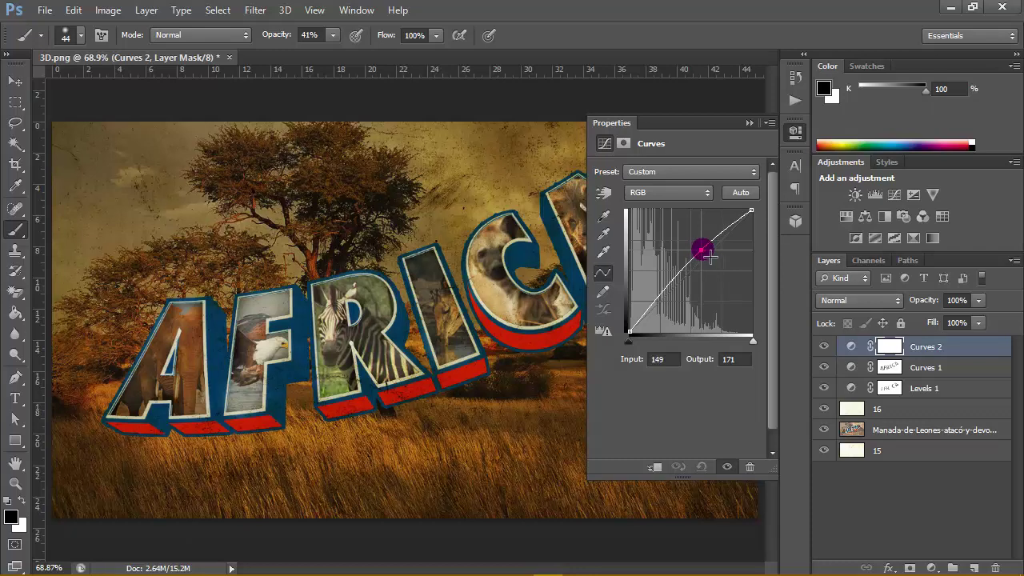
pyautogui.moveTo(710, 256); pyautogui.dragTo(705, 241)
pyautogui.click(647, 298)
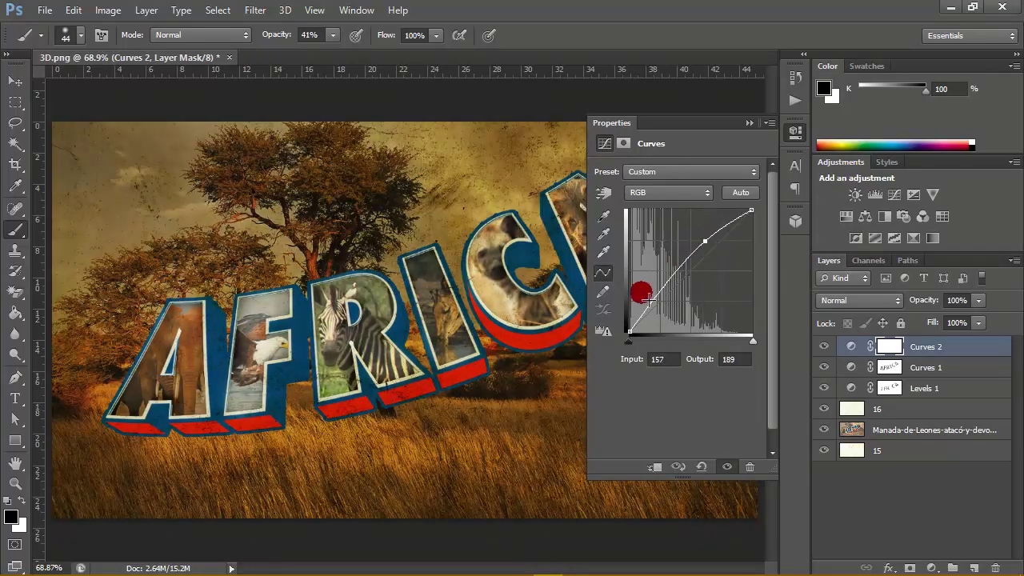
pyautogui.moveTo(654, 313); pyautogui.dragTo(654, 315)
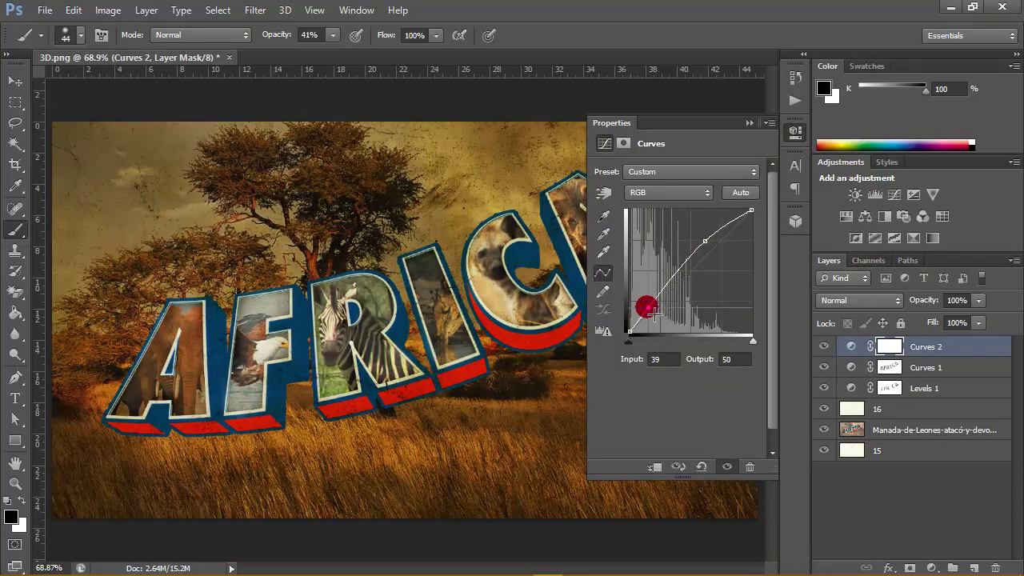
pyautogui.click(748, 123)
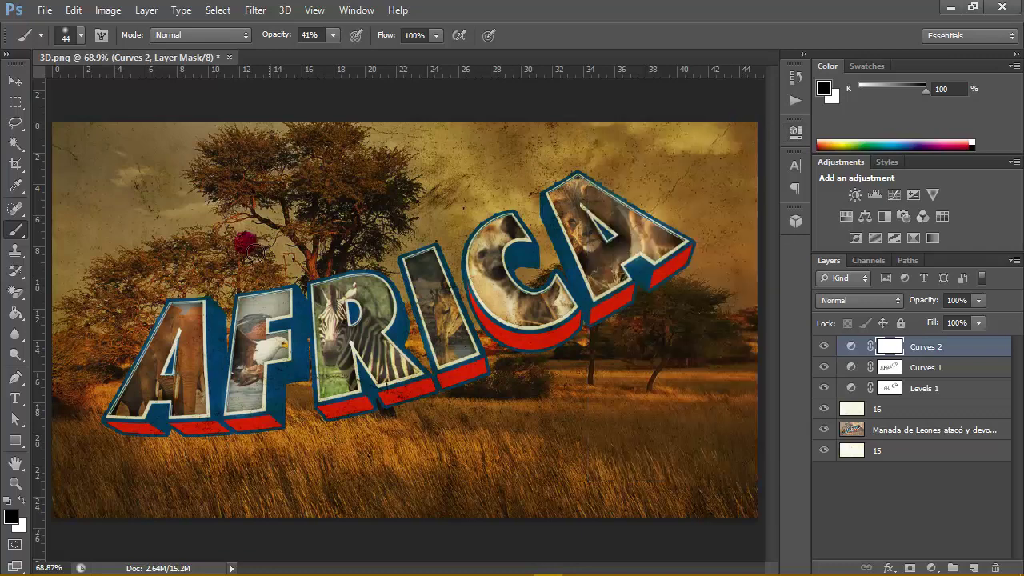
# Examine the brightened lettering and texture at actual pixels, then return to a wider view of the postcard.
pyautogui.click(15, 483)
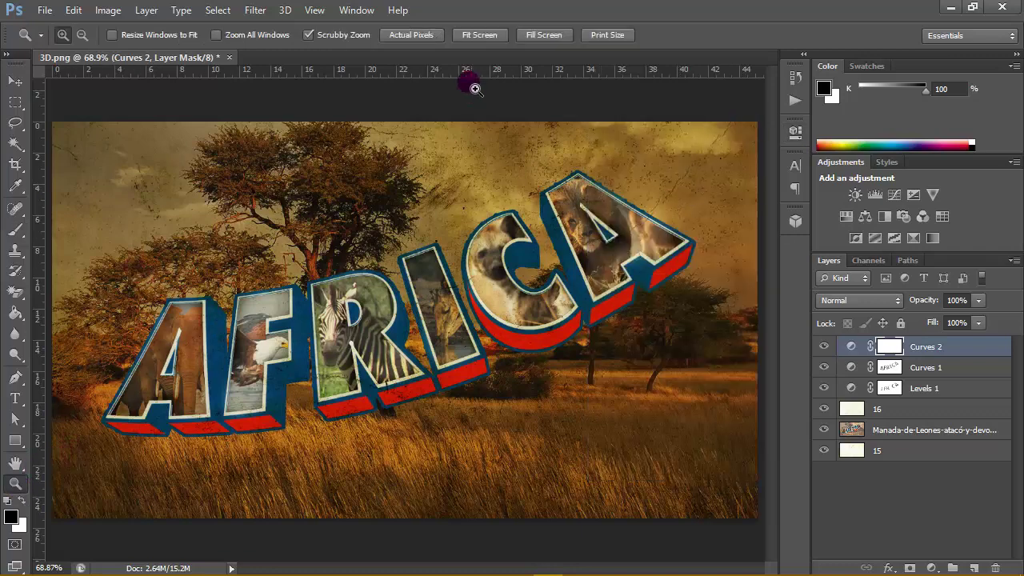
pyautogui.click(434, 34)
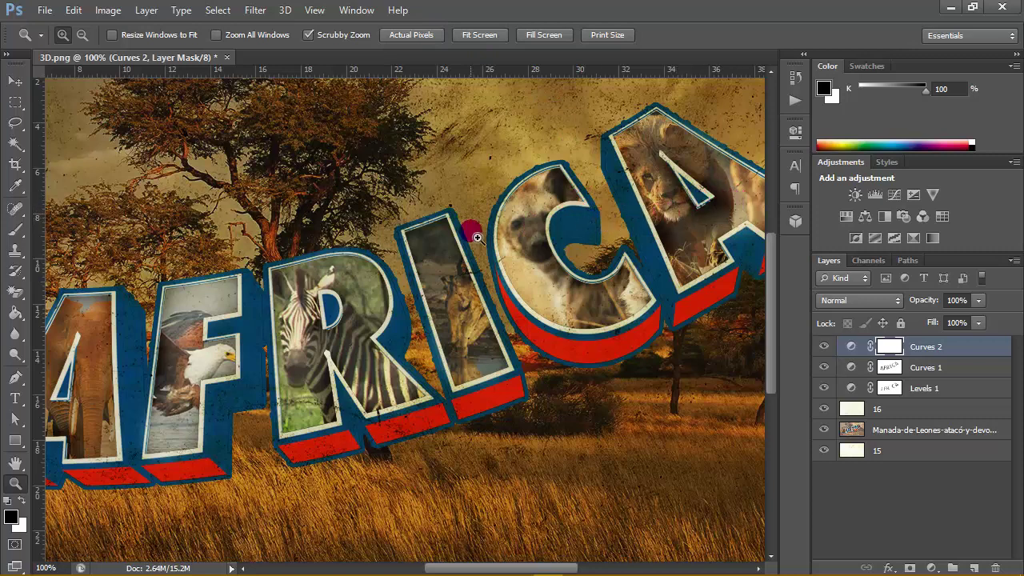
pyautogui.keyDown('alt'); pyautogui.scroll(-1, 512, 244); pyautogui.keyUp('alt')
pyautogui.keyDown('alt'); pyautogui.scroll(-2, 512, 244); pyautogui.keyUp('alt')
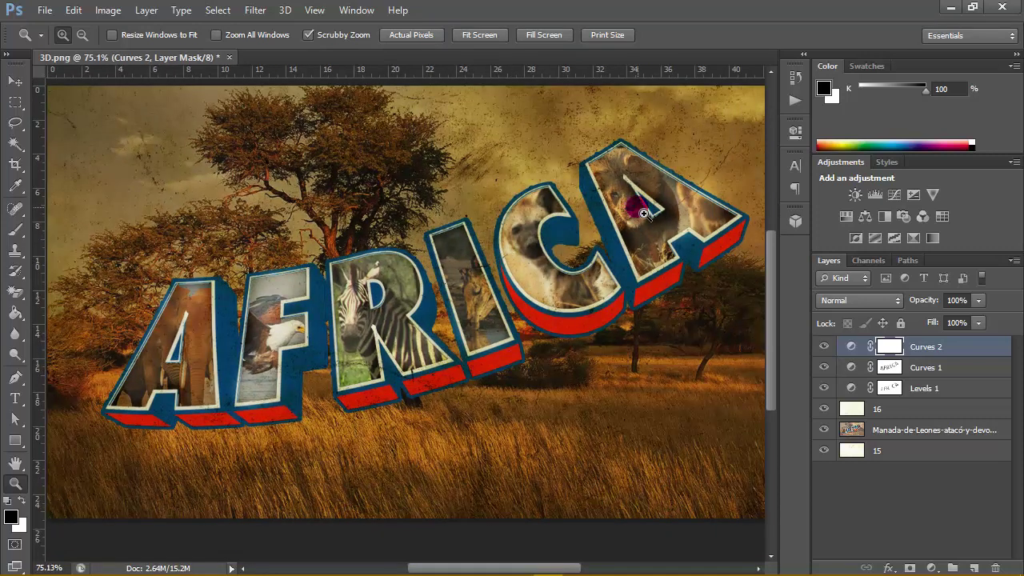